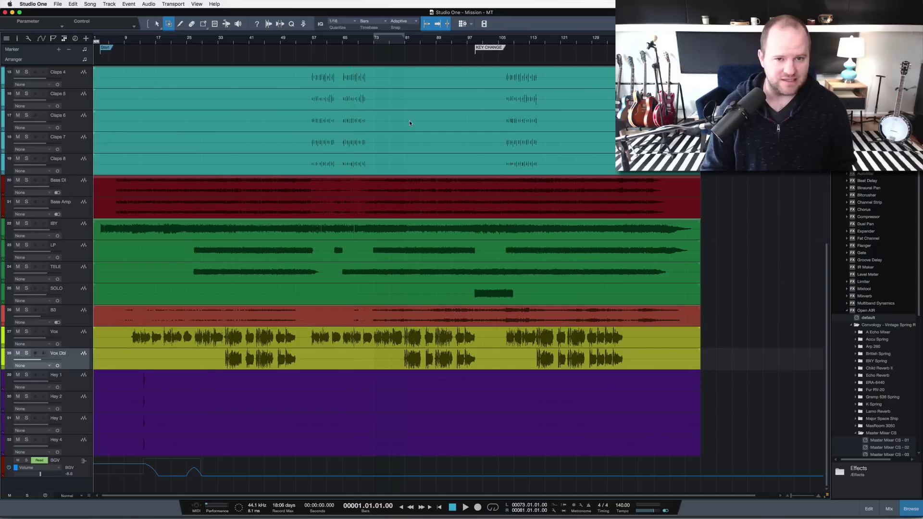
Start playback from bar 56 and insert a marker named V2 at the start of the second verse
{"action": "key", "text": "shift+z"}
{"action": "key", "text": "shift+z"}
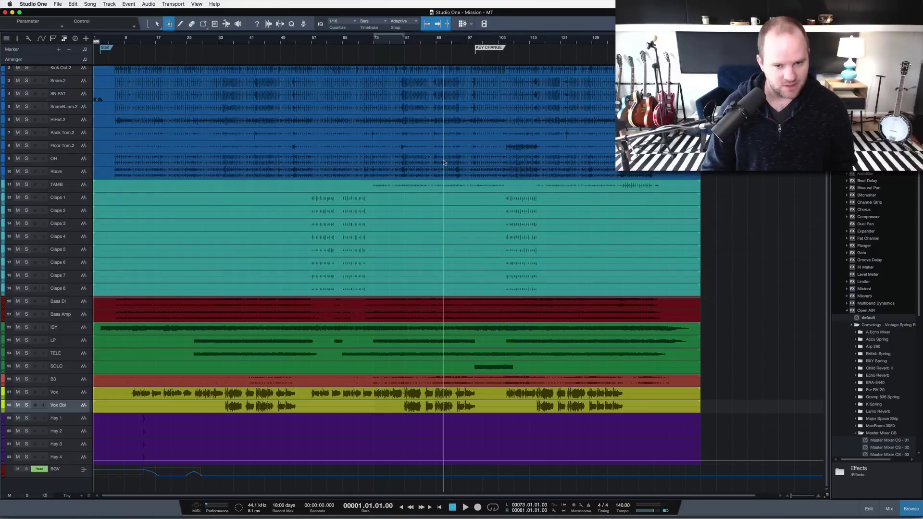
{"action": "left_click", "coordinate": [529, 44]}
{"action": "left_click", "coordinate": [502, 43]}
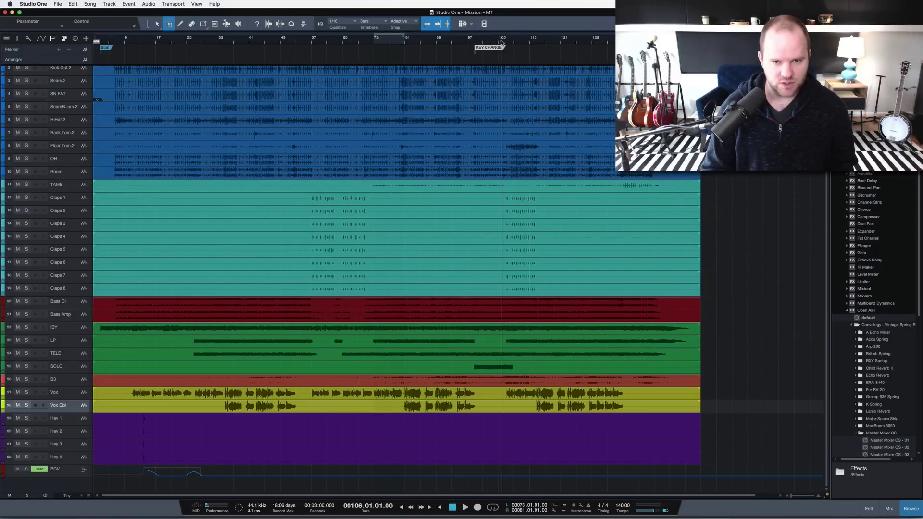
{"action": "left_click", "coordinate": [358, 52]}
{"action": "left_click", "coordinate": [389, 43]}
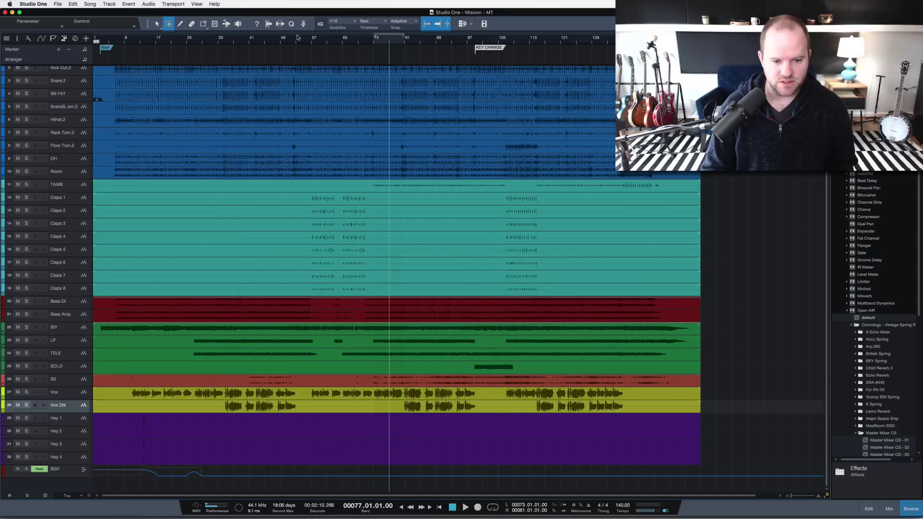
{"action": "left_click", "coordinate": [296, 39]}
{"action": "left_click", "coordinate": [308, 41]}
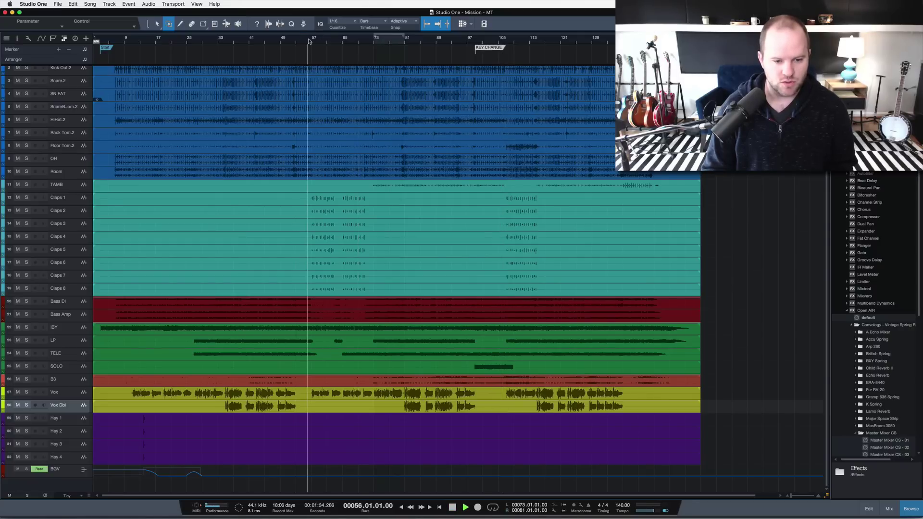
{"action": "key", "text": "alt+Insert"}
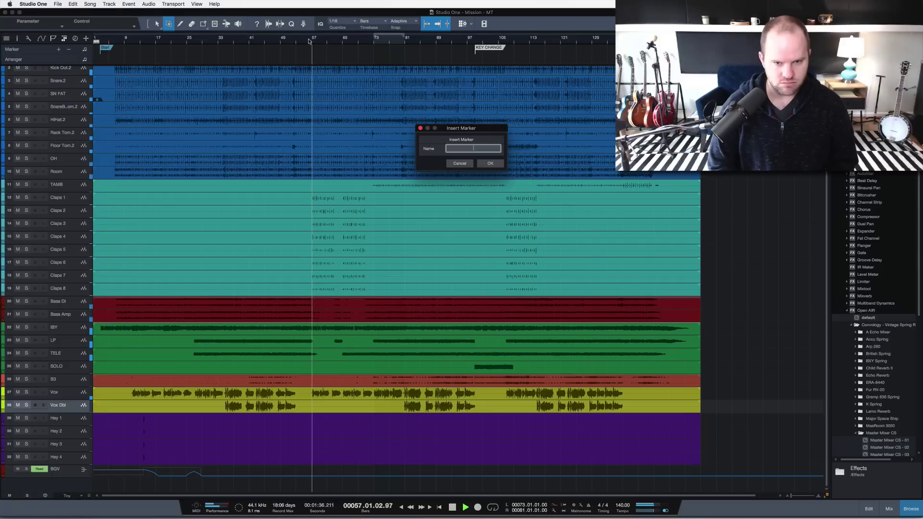
{"action": "type", "text": "V2"}
{"action": "key", "text": "Return"}
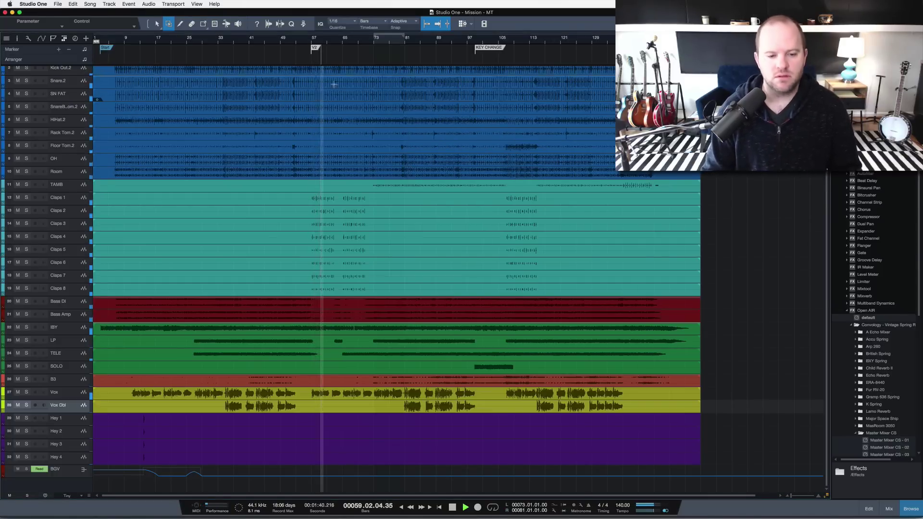
Show the mixer and audition the song with the VOX bus soloed and muted, ending with playback stopped
{"action": "key", "text": "F3"}
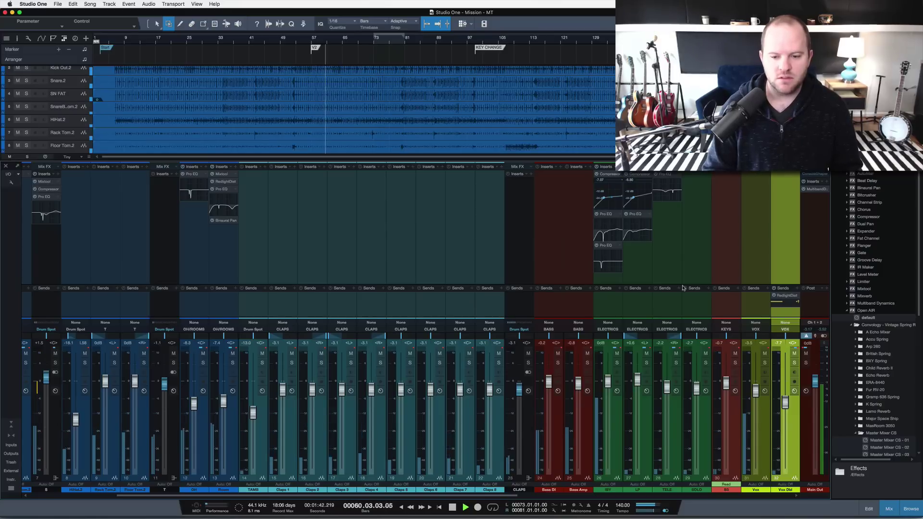
{"action": "scroll", "coordinate": [682, 287], "scroll_direction": "right", "scroll_amount": 10}
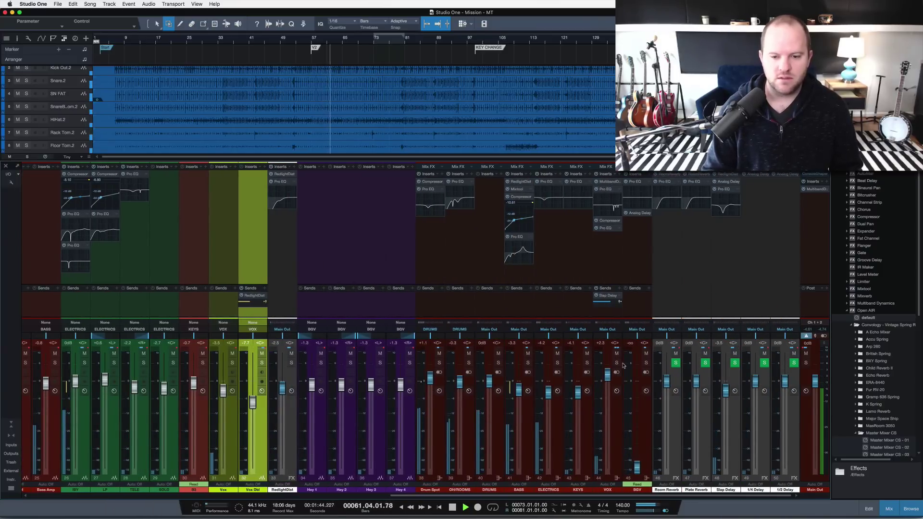
{"action": "left_click", "coordinate": [617, 364]}
{"action": "left_click", "coordinate": [616, 362]}
{"action": "left_click", "coordinate": [617, 353]}
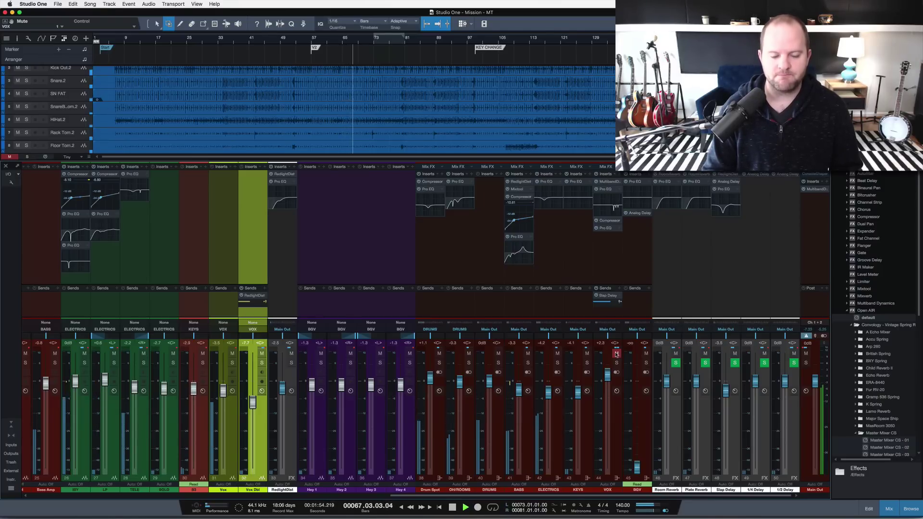
{"action": "key", "text": "space"}
Switch to Google Chrome and load homestudiocorner.com/mt
{"action": "key", "text": "super+Tab"}
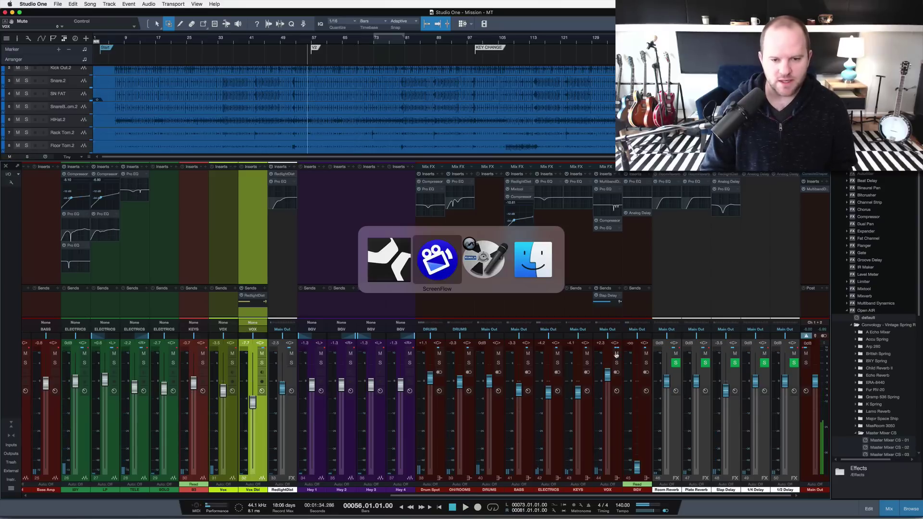
{"action": "key", "text": "super+Tab"}
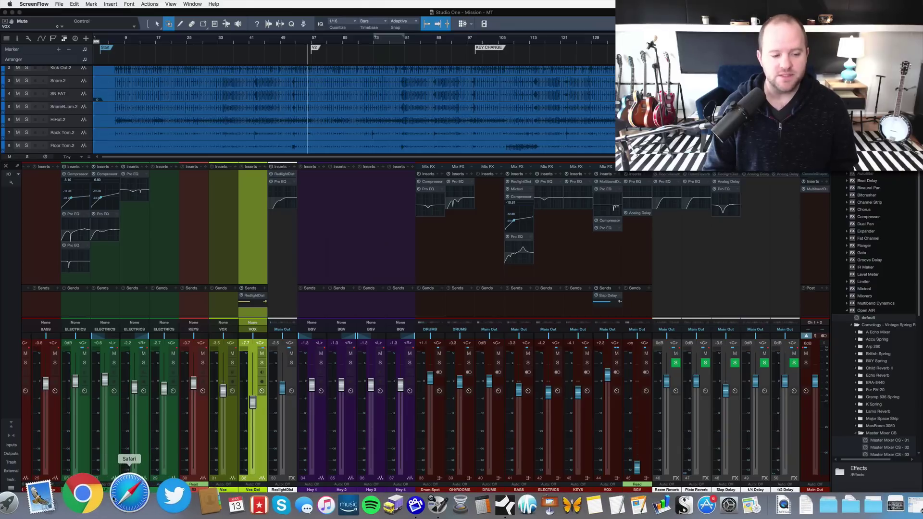
{"action": "left_click", "coordinate": [94, 494]}
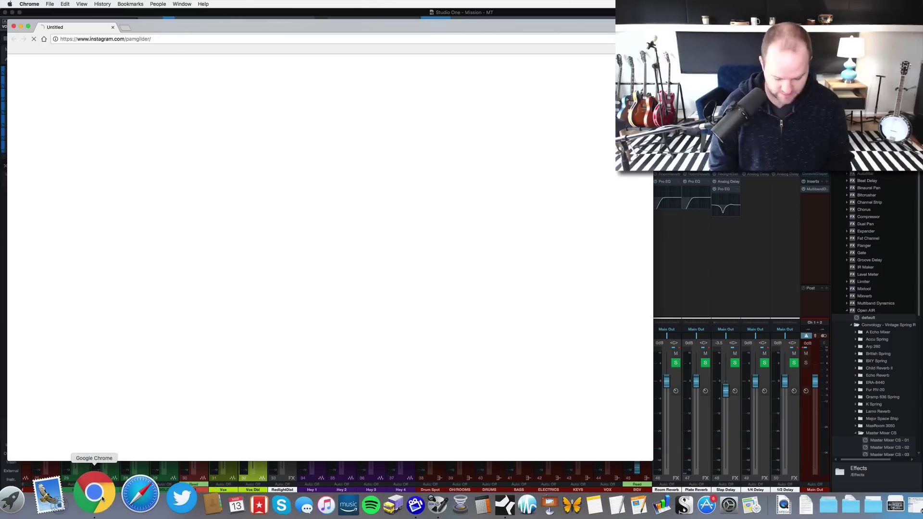
{"action": "key", "text": "super+l"}
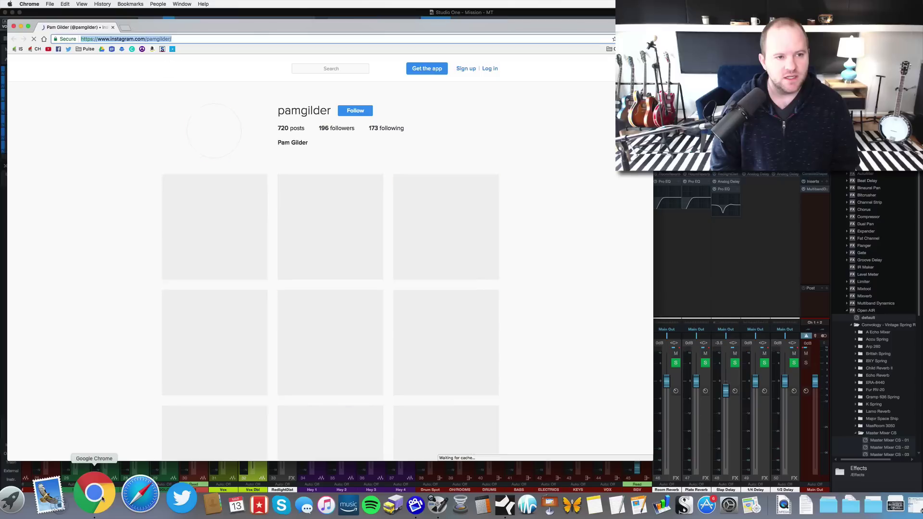
{"action": "type", "text": "homestudiocorner.com/"}
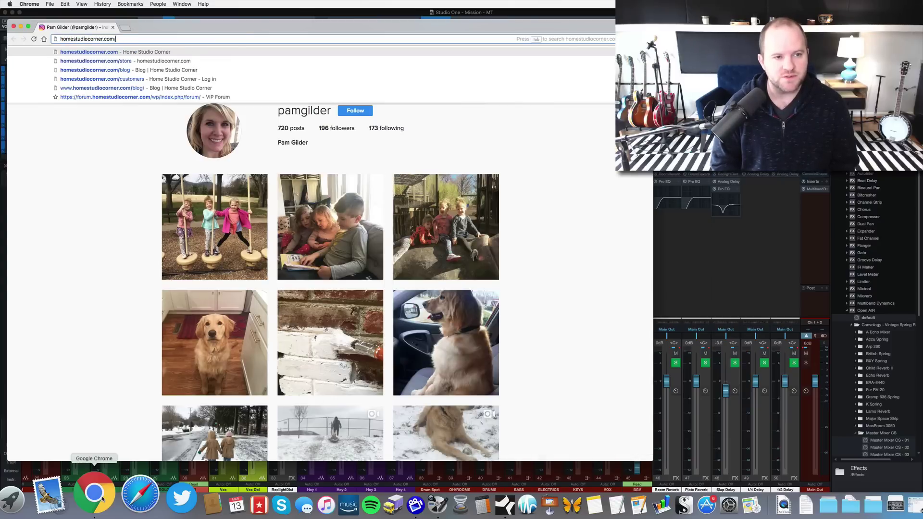
{"action": "type", "text": "mt"}
{"action": "key", "text": "Return"}
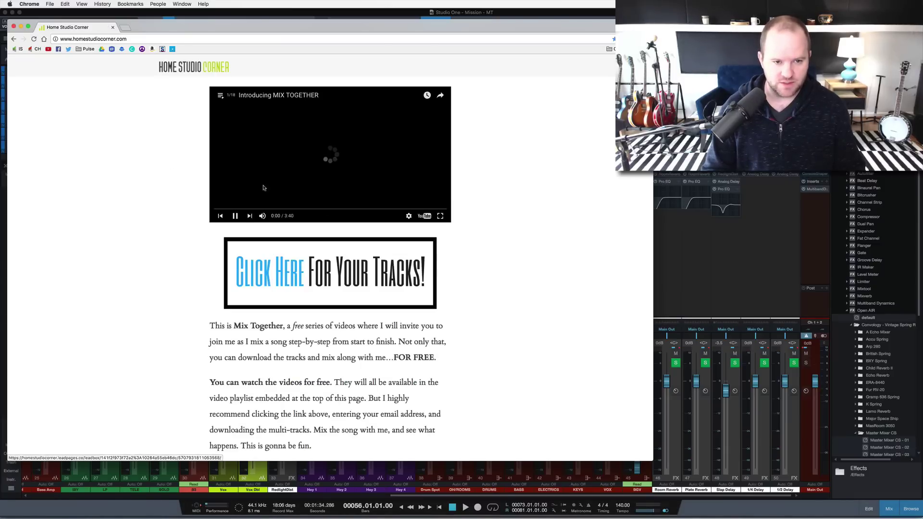
Pause the introduction video and view the sign-up form for the multi-track files, closing it without submitting
{"action": "left_click", "coordinate": [235, 216]}
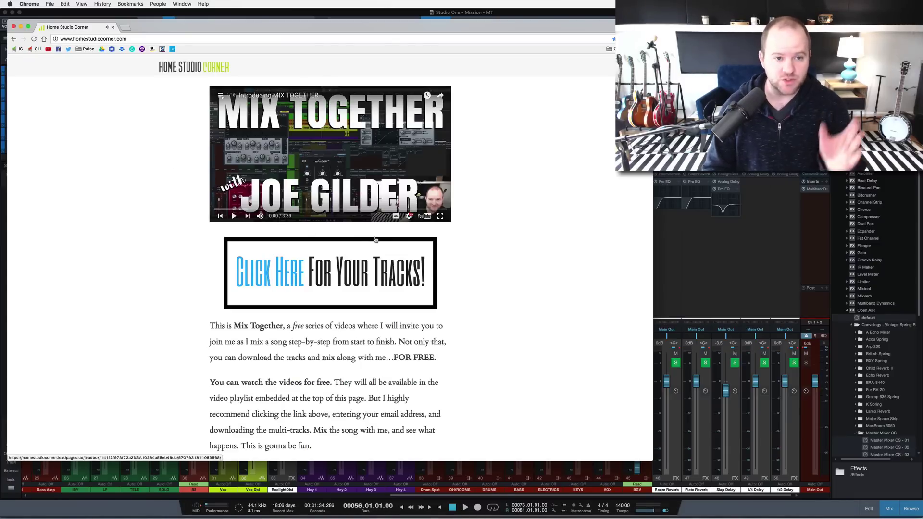
{"action": "left_click", "coordinate": [327, 273]}
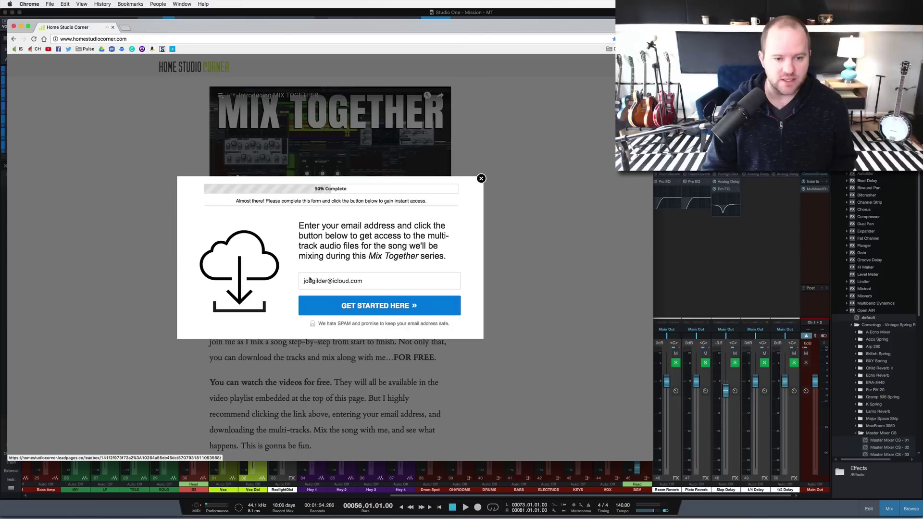
{"action": "left_click", "coordinate": [480, 180]}
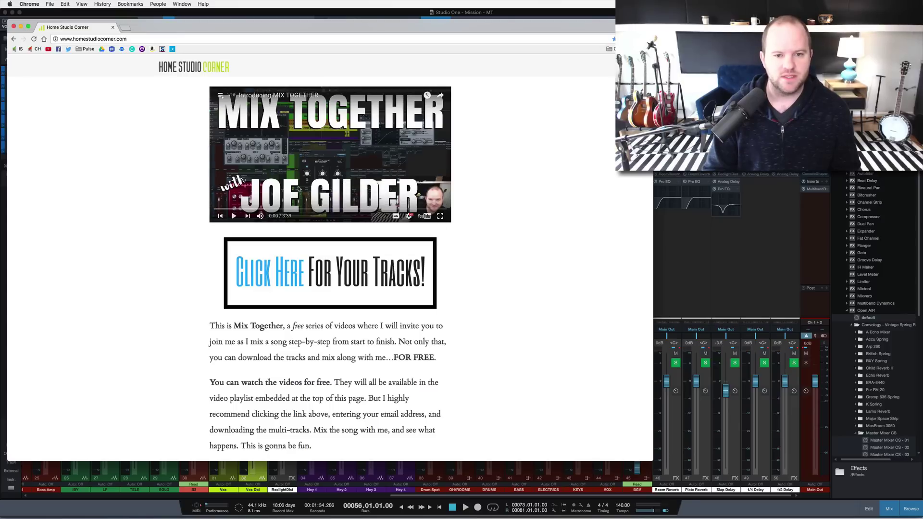
Browse the Mix Together playlist and play the episode "Taming the Low End on Bass and Kick | Mix Together [17]"
{"action": "left_click", "coordinate": [220, 96]}
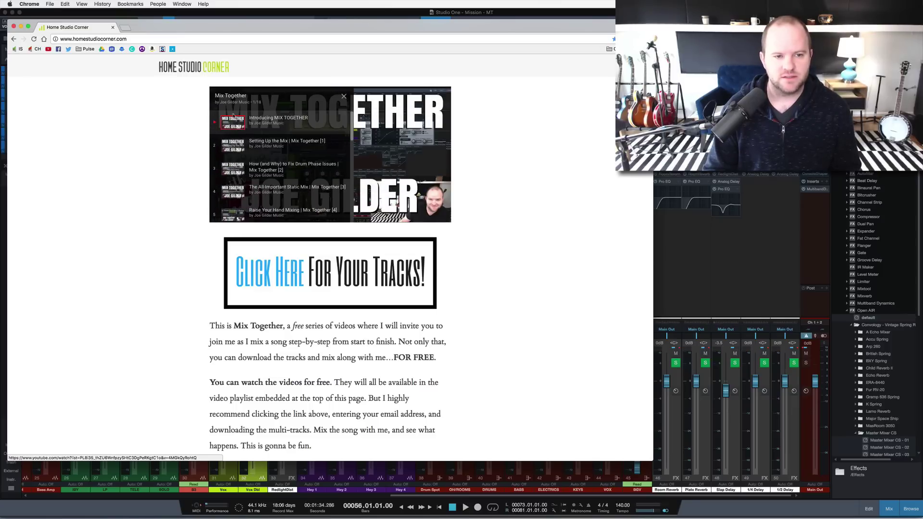
{"action": "scroll", "coordinate": [256, 158], "scroll_direction": "down", "scroll_amount": 3}
{"action": "scroll", "coordinate": [396, 220], "scroll_direction": "down", "scroll_amount": 5}
{"action": "scroll", "coordinate": [453, 255], "scroll_direction": "up", "scroll_amount": 9}
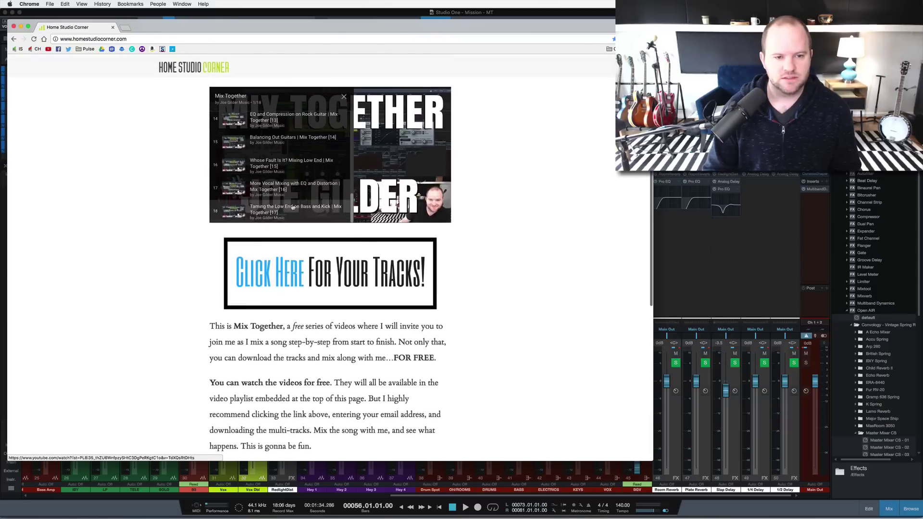
{"action": "left_click", "coordinate": [257, 216]}
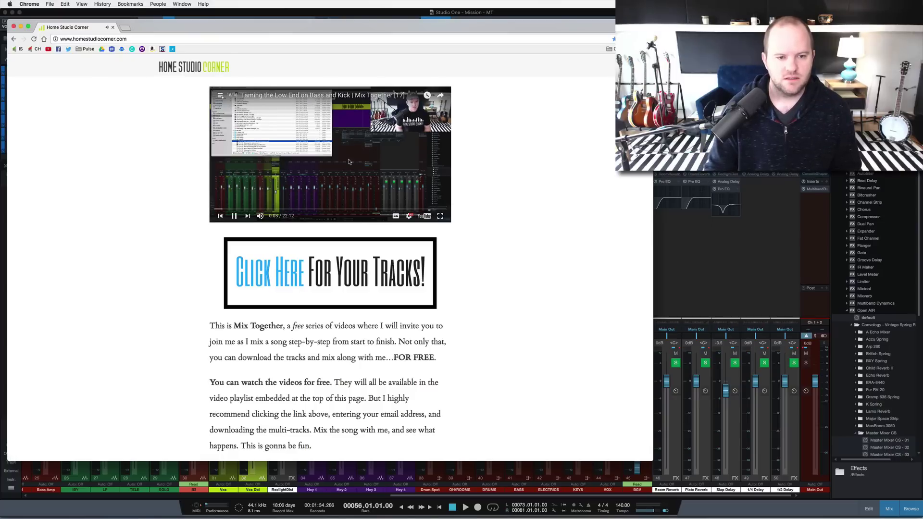
Review the closing minute of the episode in full screen from about 21:35, leaving full screen and pausing at the end
{"action": "left_click", "coordinate": [436, 211]}
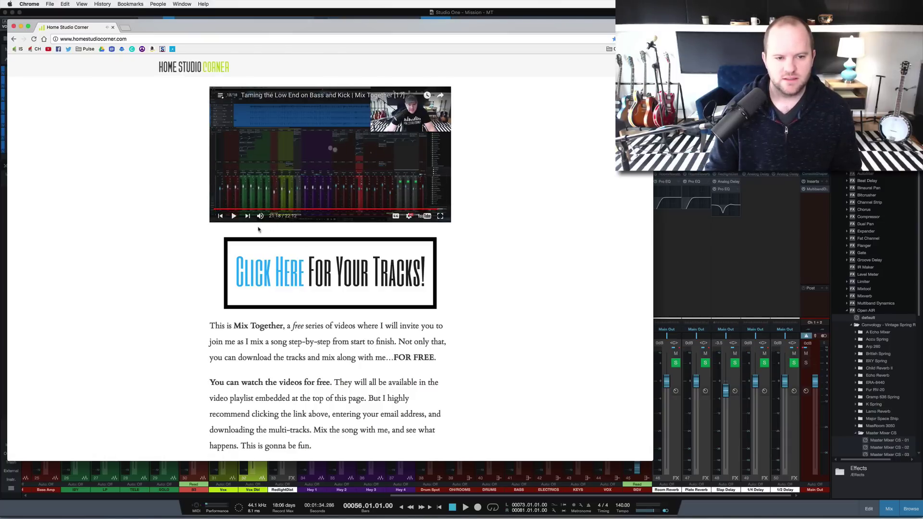
{"action": "left_click", "coordinate": [234, 217]}
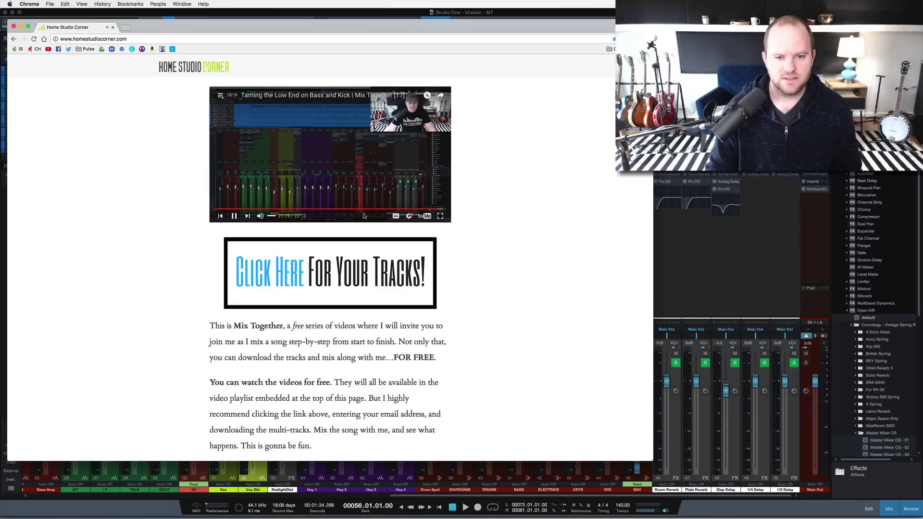
{"action": "left_click", "coordinate": [440, 217]}
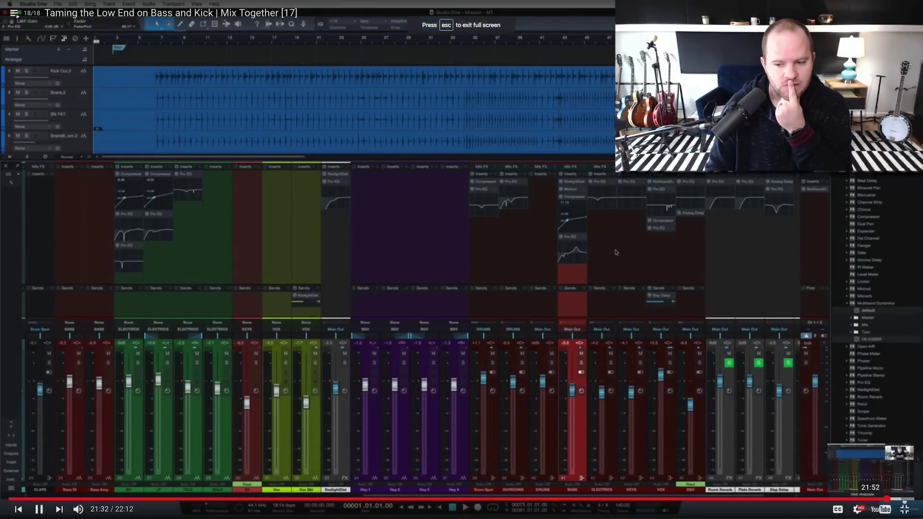
{"action": "left_click", "coordinate": [901, 498]}
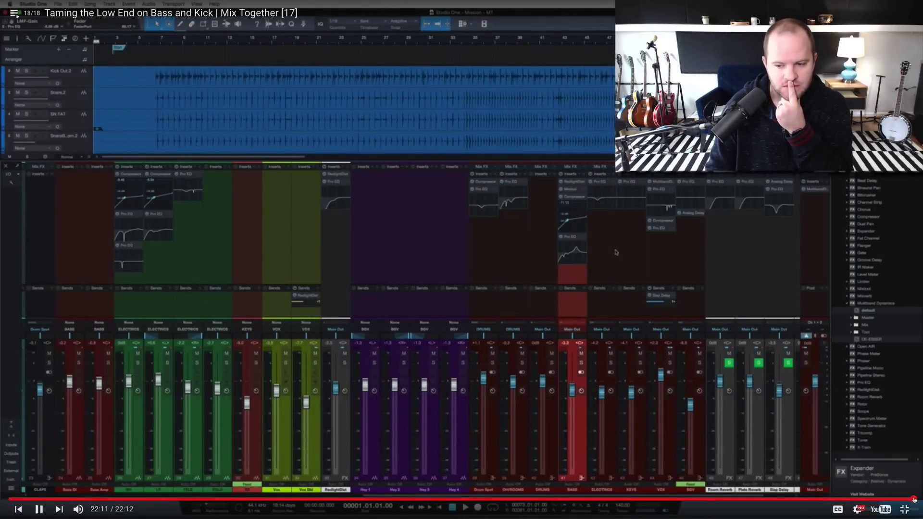
{"action": "left_click", "coordinate": [881, 498]}
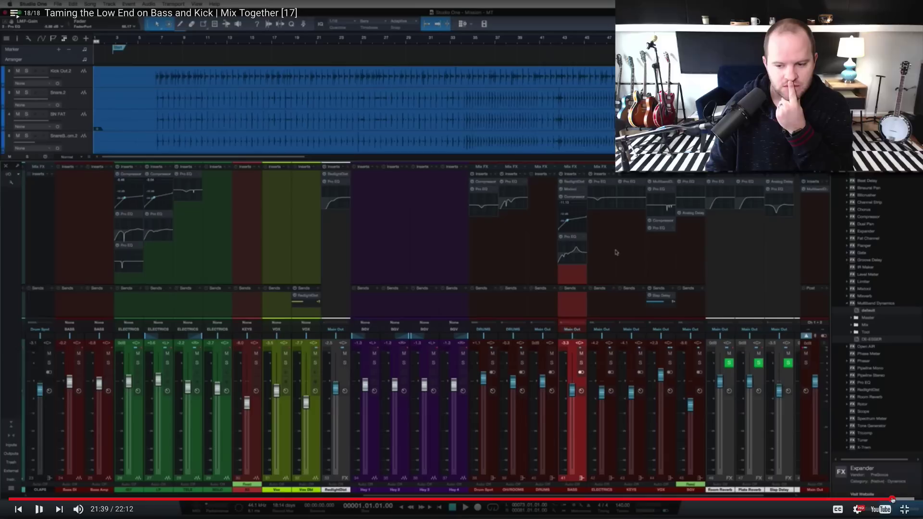
{"action": "left_click", "coordinate": [866, 499]}
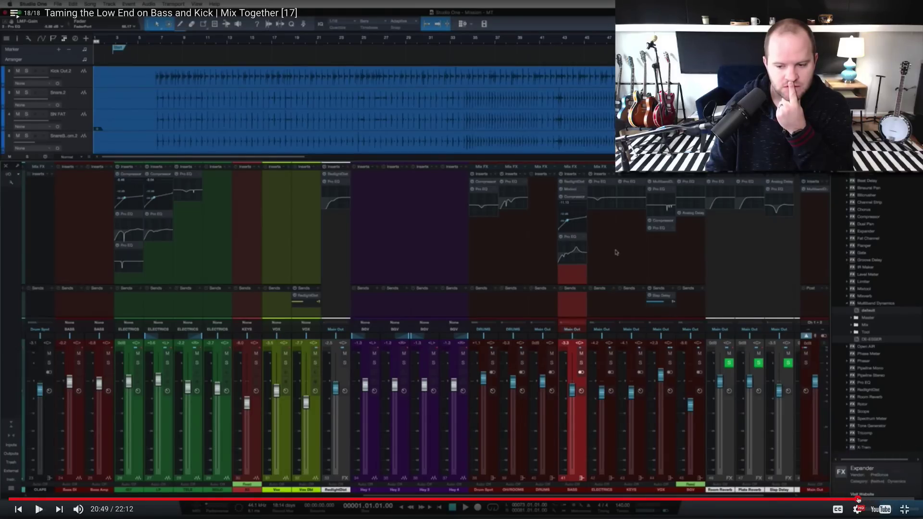
{"action": "left_click", "coordinate": [881, 499]}
{"action": "left_click", "coordinate": [889, 499]}
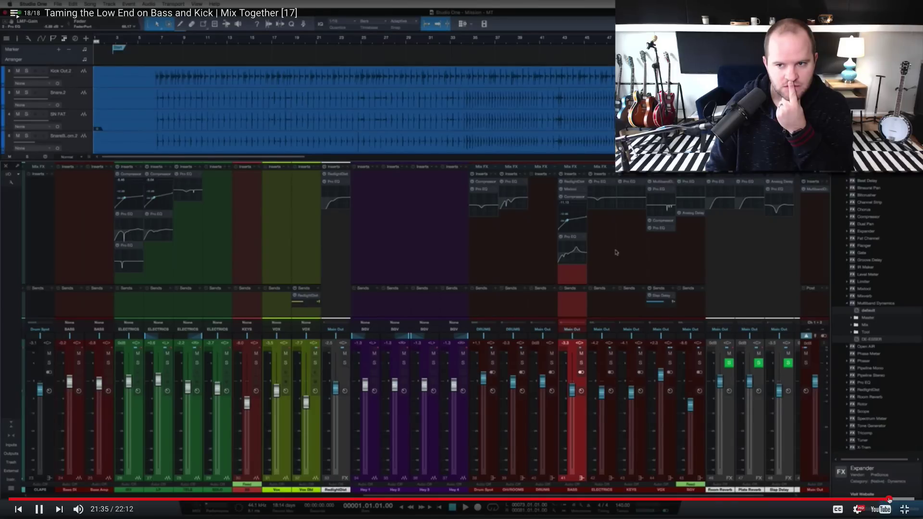
{"action": "key", "text": "c"}
{"action": "key", "text": "space"}
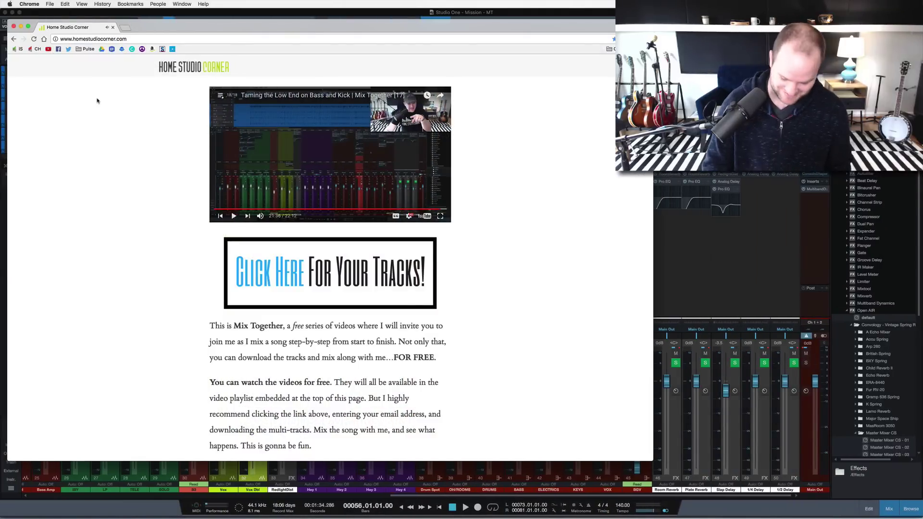
Return to Studio One and audition the second verse with the VOX bus soloed and unsoloed, stopping playback at the end
{"action": "key", "text": "super+Tab"}
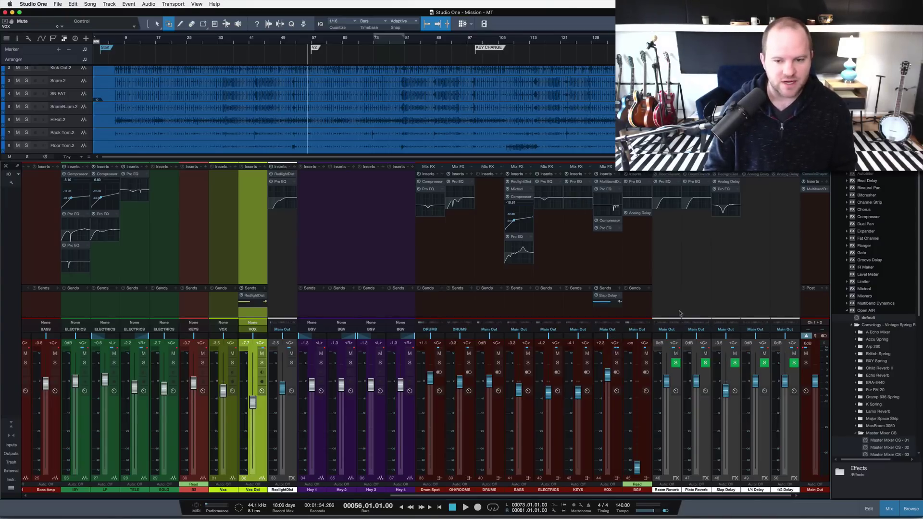
{"action": "left_click", "coordinate": [694, 294]}
{"action": "key", "text": "space"}
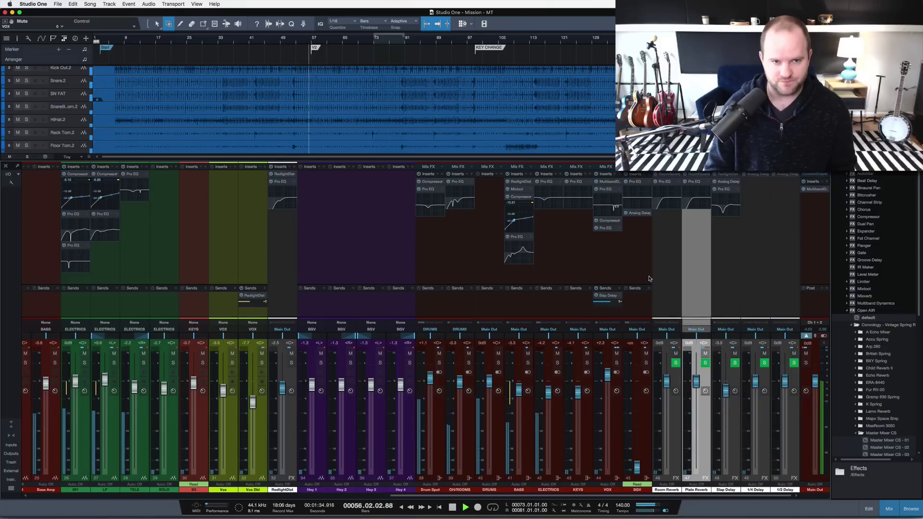
{"action": "left_click", "coordinate": [616, 362]}
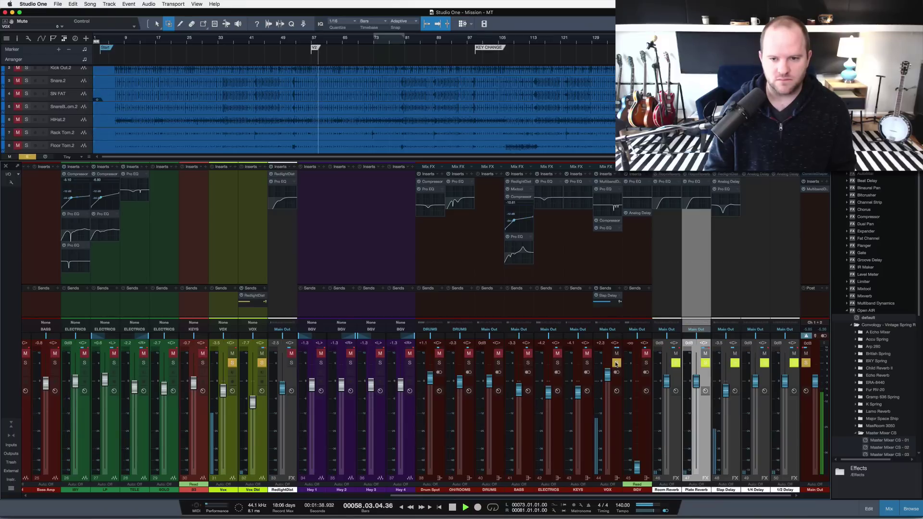
{"action": "left_click", "coordinate": [616, 363]}
{"action": "key", "text": "space"}
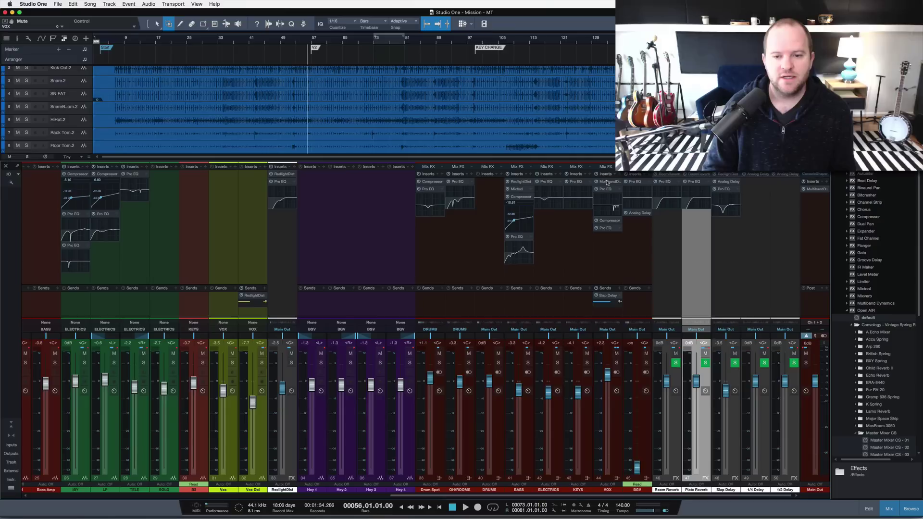
Move the Multiband Dynamics insert to the end of the VOX bus effect chain and open its editor
{"action": "left_click_drag", "start_coordinate": [608, 188], "coordinate": [606, 248]}
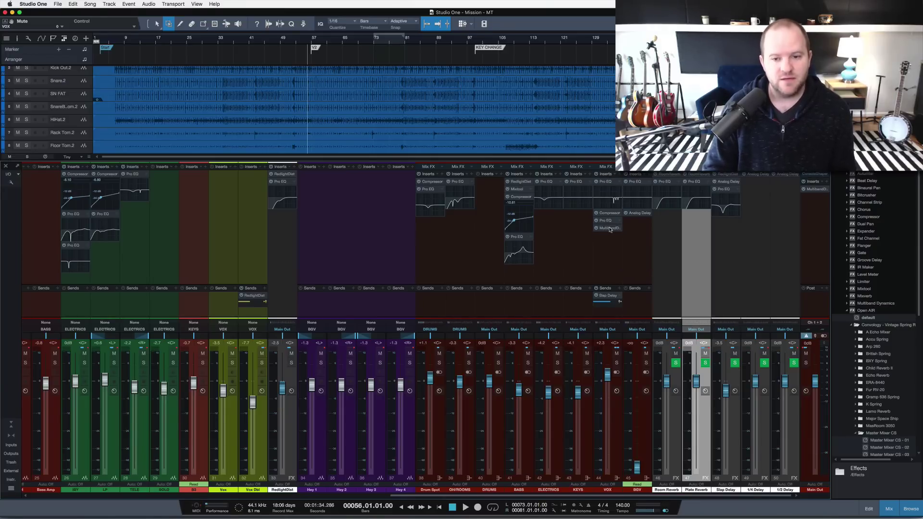
{"action": "left_click", "coordinate": [609, 228]}
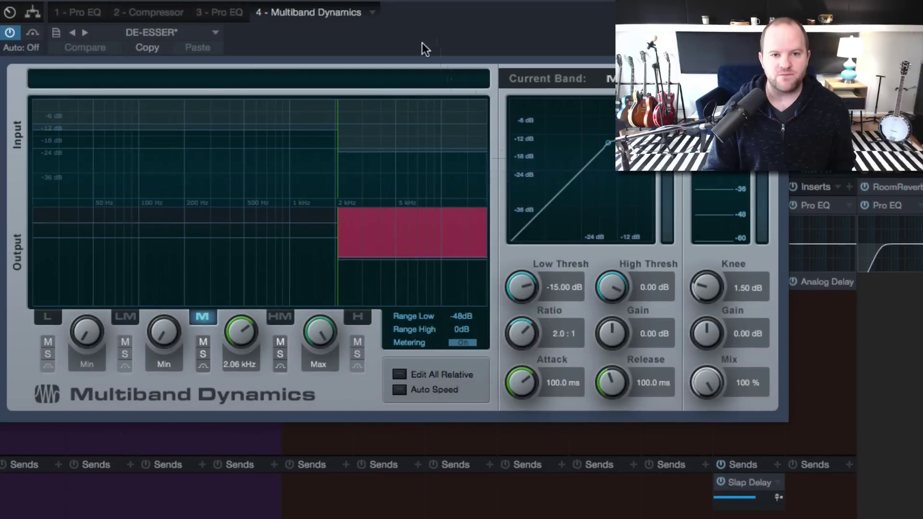
Examine the Mid and High Mid band settings of the DE-ESSER preset in the Multiband Dynamics editor
{"action": "left_click_drag", "start_coordinate": [406, 5], "coordinate": [461, 35]}
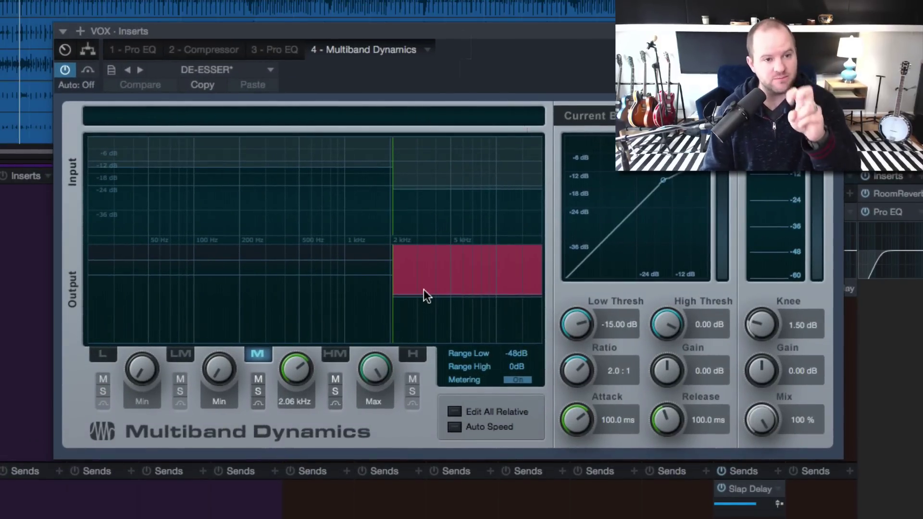
{"action": "left_click", "coordinate": [437, 311]}
{"action": "left_click", "coordinate": [377, 325]}
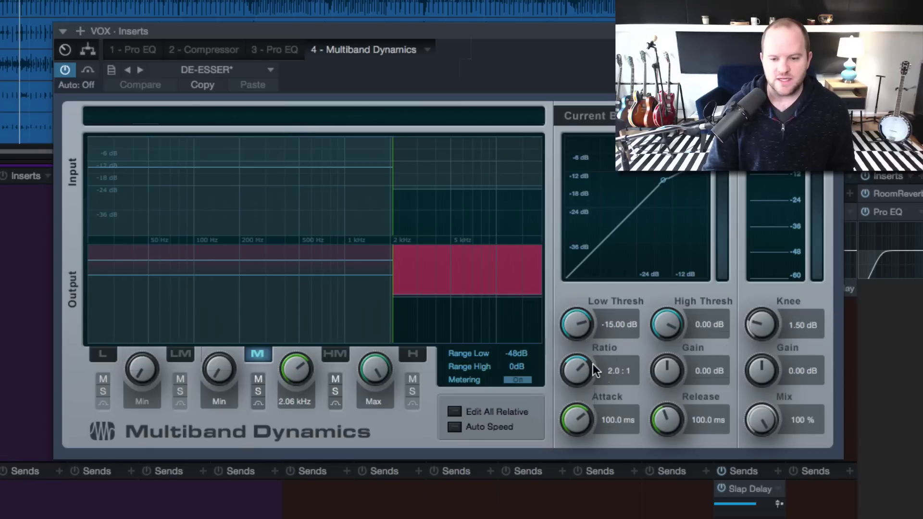
{"action": "left_click", "coordinate": [497, 322]}
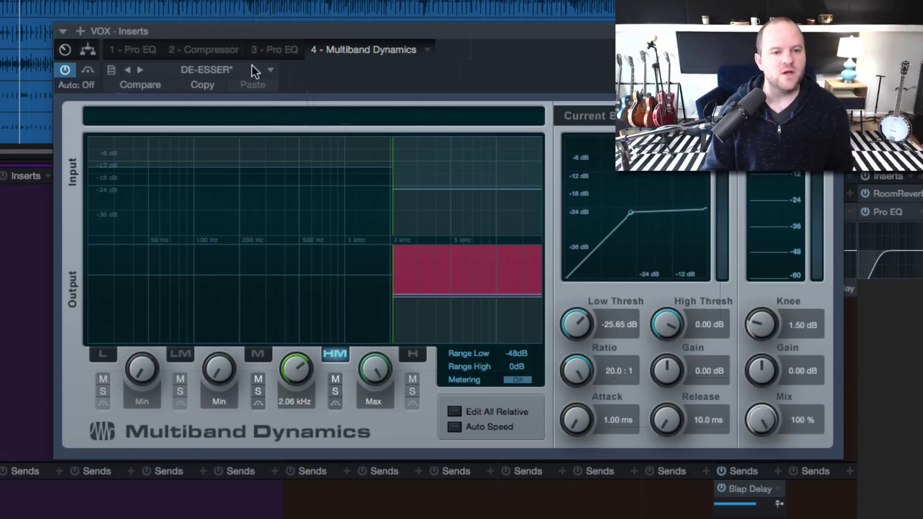
Load the De-Esser Frankie preset into the Multiband Dynamics on the VOX bus
{"action": "left_click", "coordinate": [267, 70]}
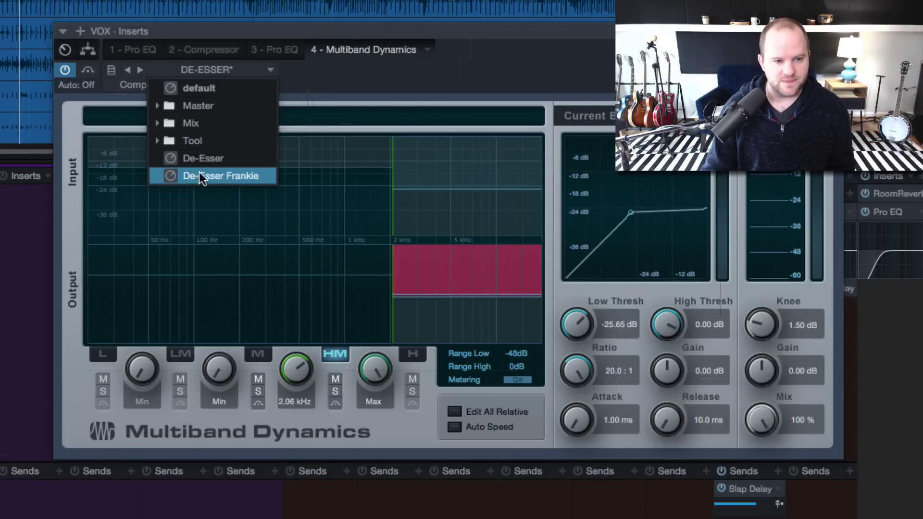
{"action": "left_click", "coordinate": [218, 176]}
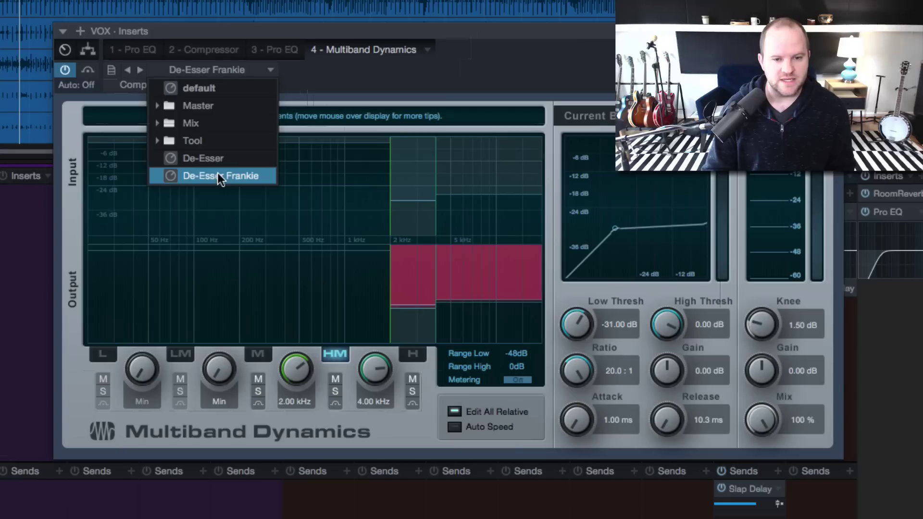
{"action": "left_click", "coordinate": [311, 203]}
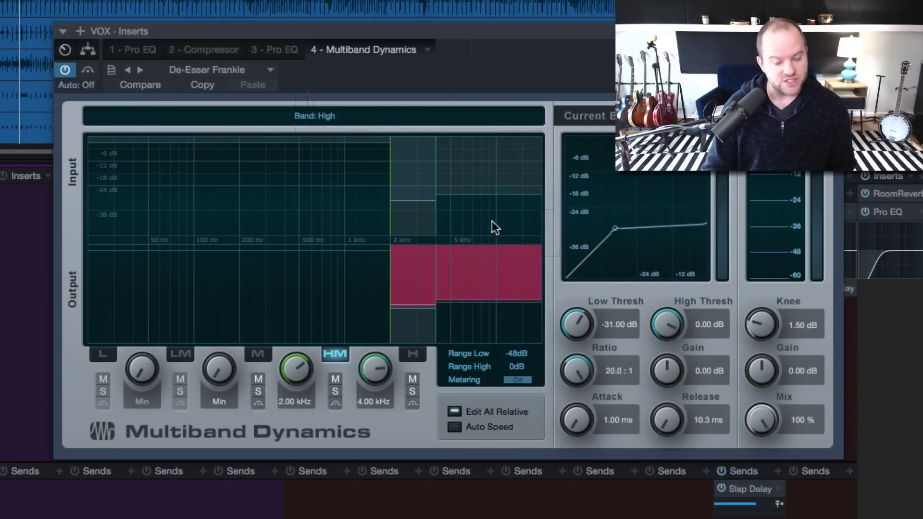
Compare the Mid, High Mid and High bands of the De-Esser Frankie preset, checking their crossover ranges, thresholds and ratios
{"action": "left_click", "coordinate": [296, 212]}
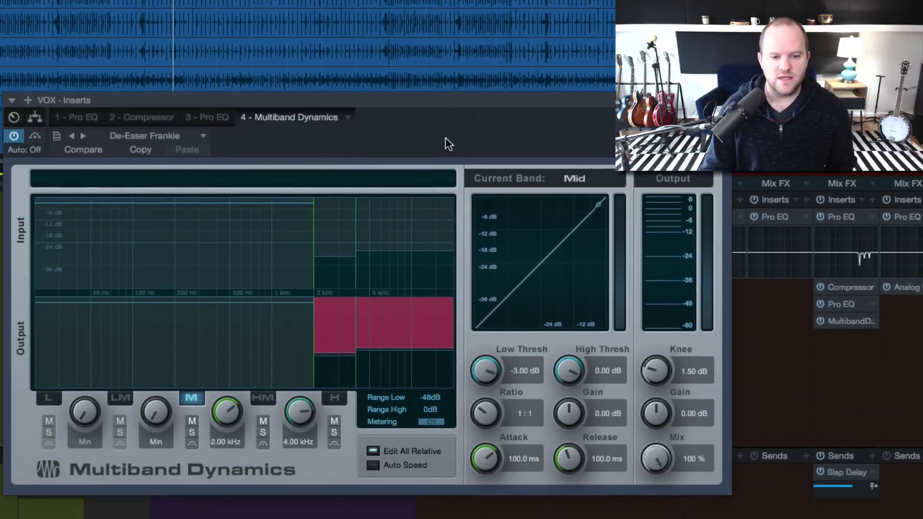
{"action": "left_click", "coordinate": [385, 338]}
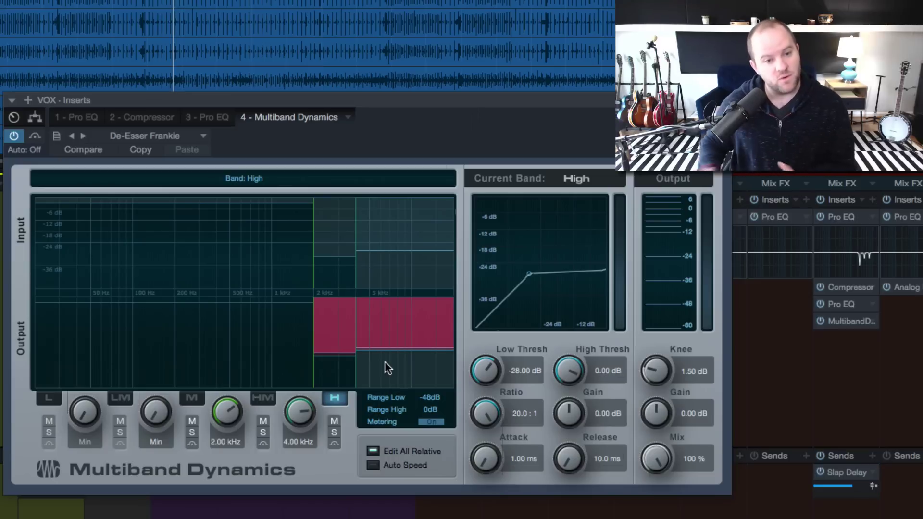
{"action": "left_click", "coordinate": [335, 315]}
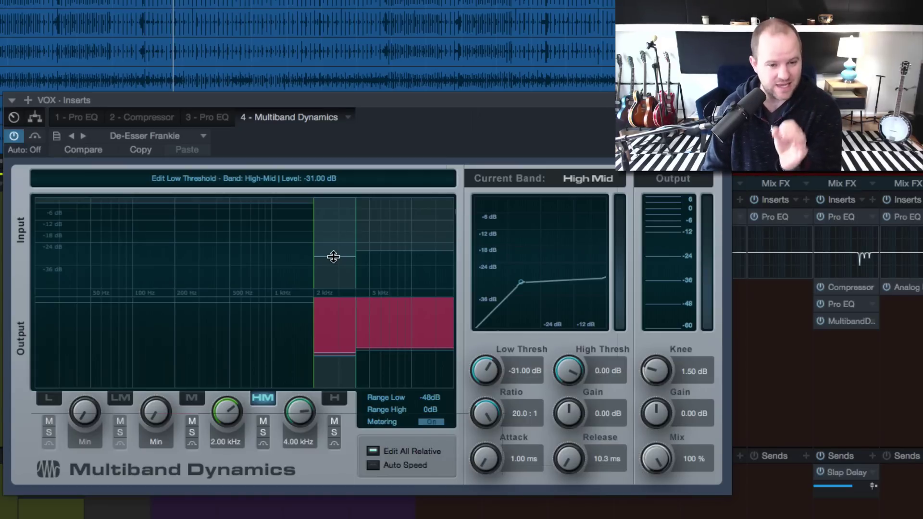
{"action": "left_click", "coordinate": [379, 260]}
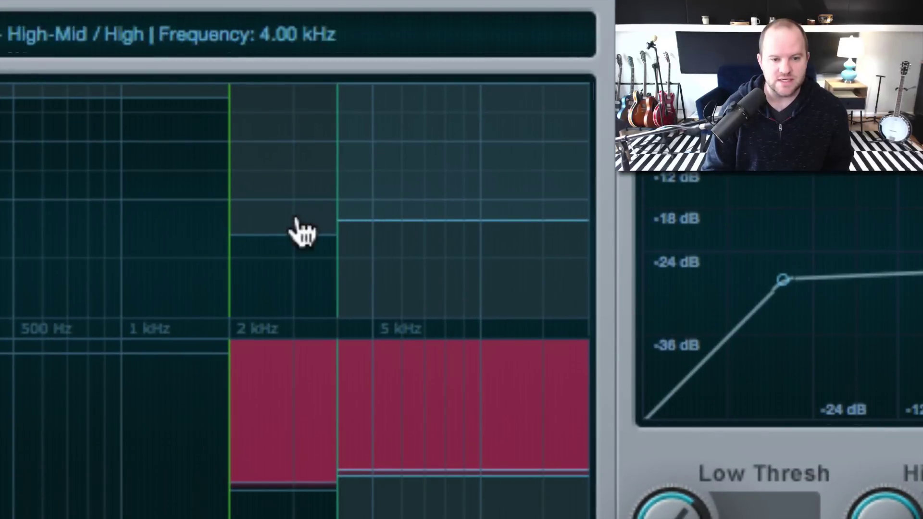
{"action": "left_click", "coordinate": [298, 293]}
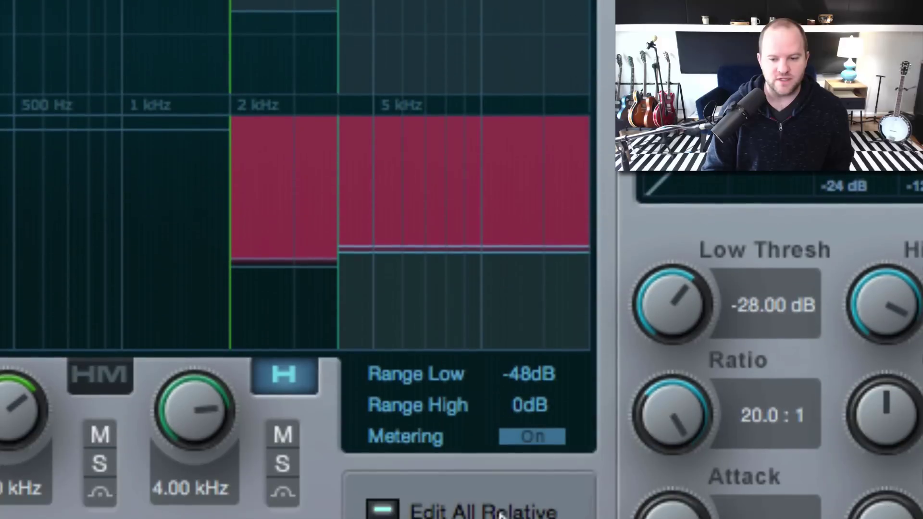
{"action": "left_click", "coordinate": [315, 155]}
{"action": "left_click", "coordinate": [405, 171]}
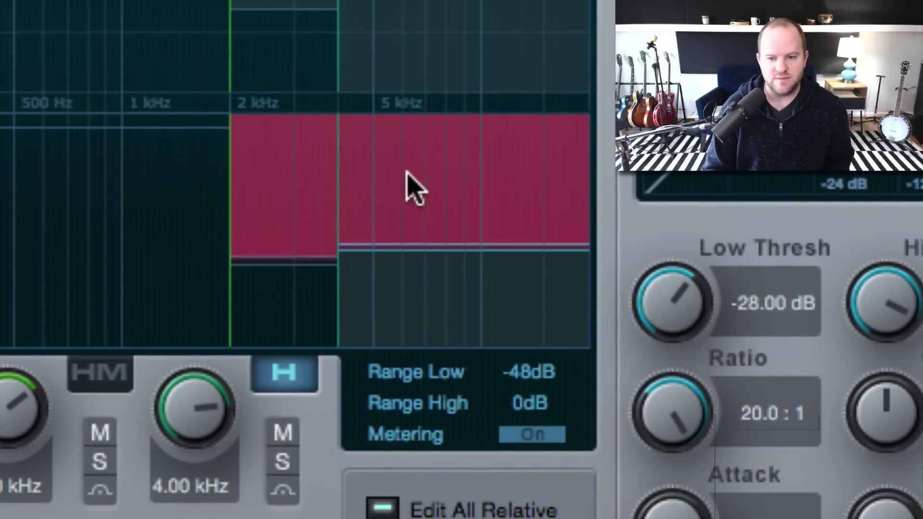
{"action": "left_click", "coordinate": [301, 172]}
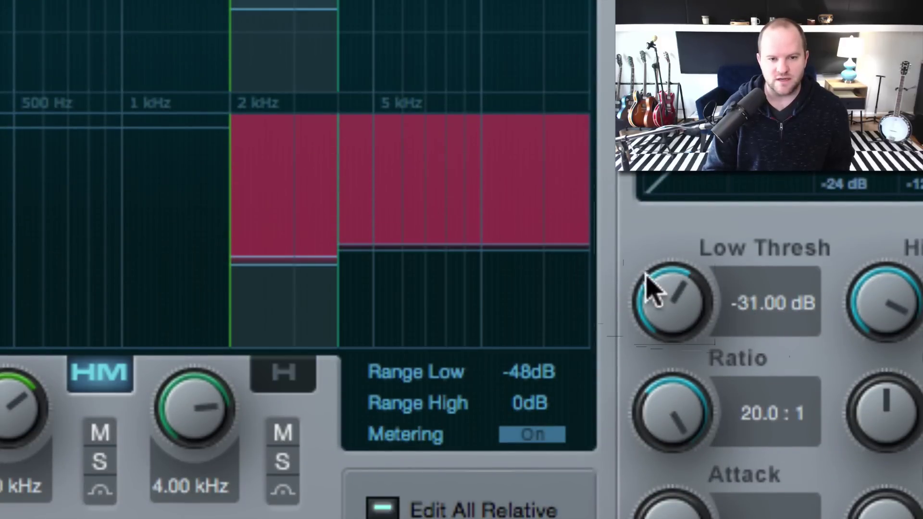
{"action": "left_click", "coordinate": [427, 214]}
{"action": "left_click", "coordinate": [309, 200]}
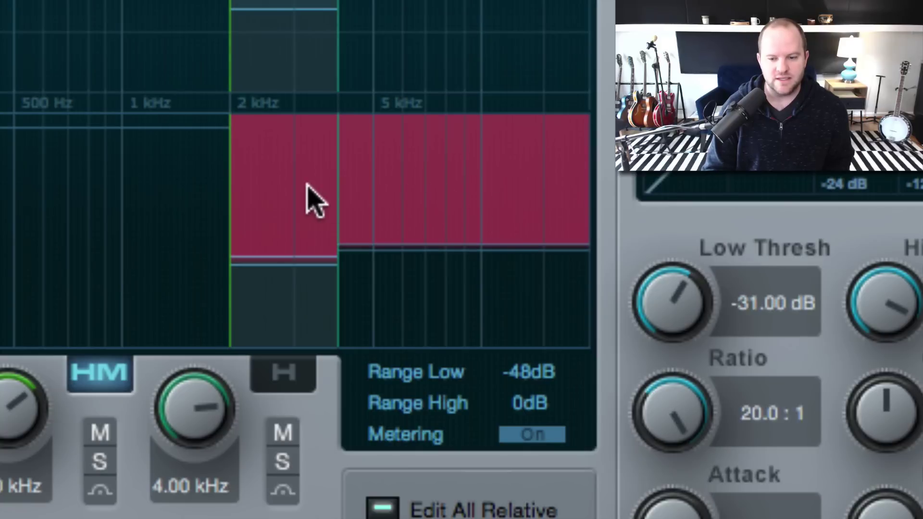
{"action": "left_click", "coordinate": [392, 206]}
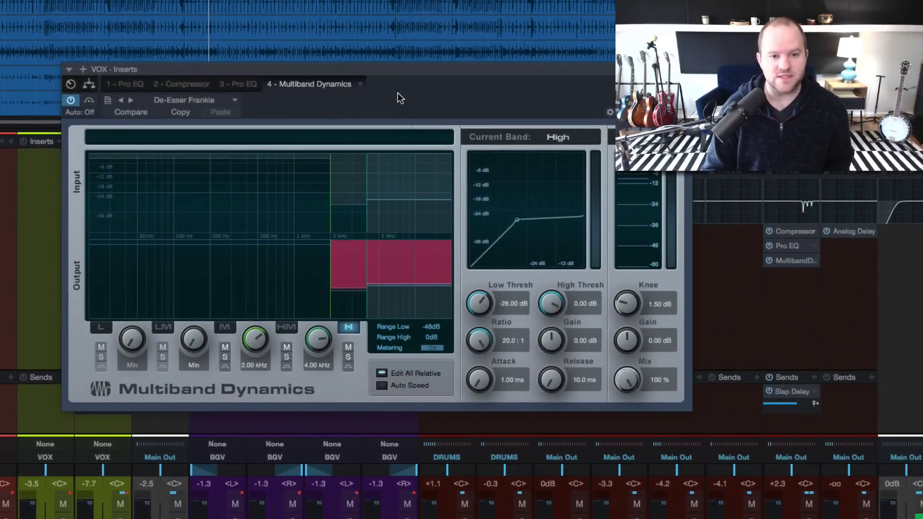
{"action": "left_click", "coordinate": [318, 223]}
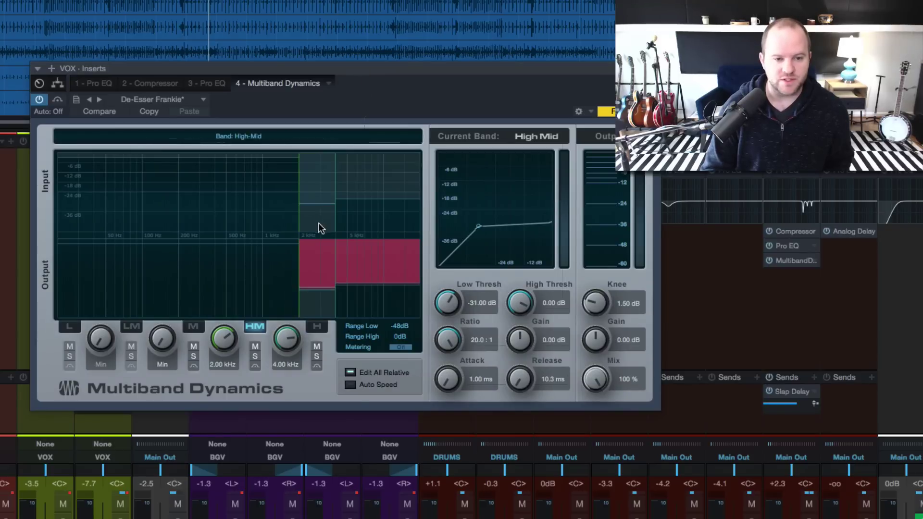
Solo the VOX bus and set the High band's low threshold to -22.60 dB during playback, with Edit All Relative on
{"action": "left_click", "coordinate": [361, 223]}
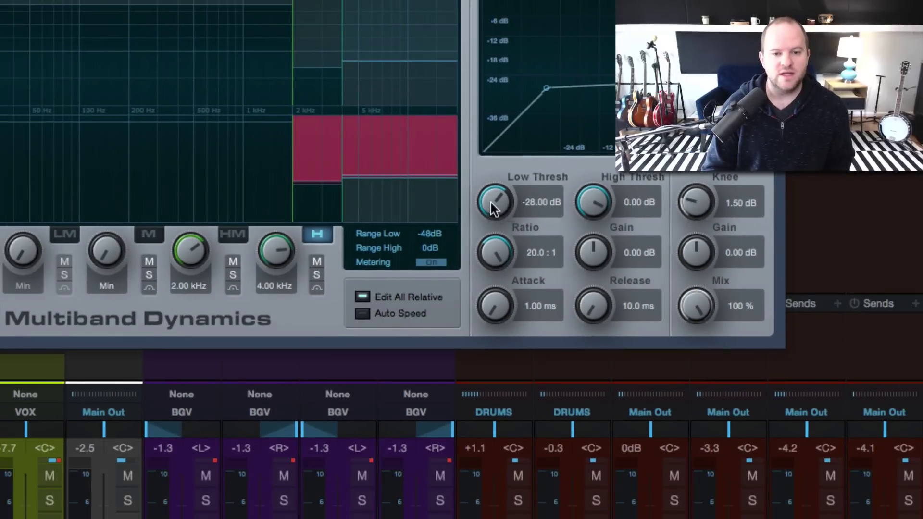
{"action": "left_click_drag", "start_coordinate": [517, 208], "coordinate": [491, 190]}
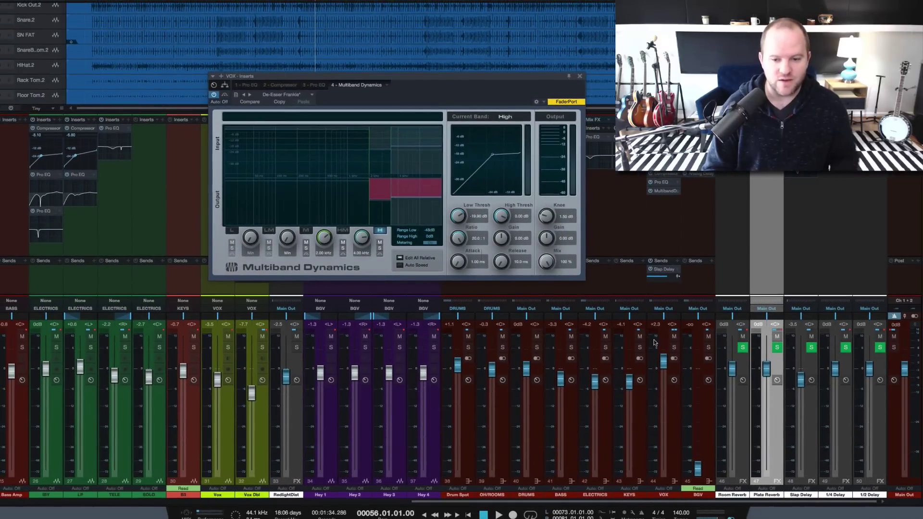
{"action": "left_click", "coordinate": [674, 347]}
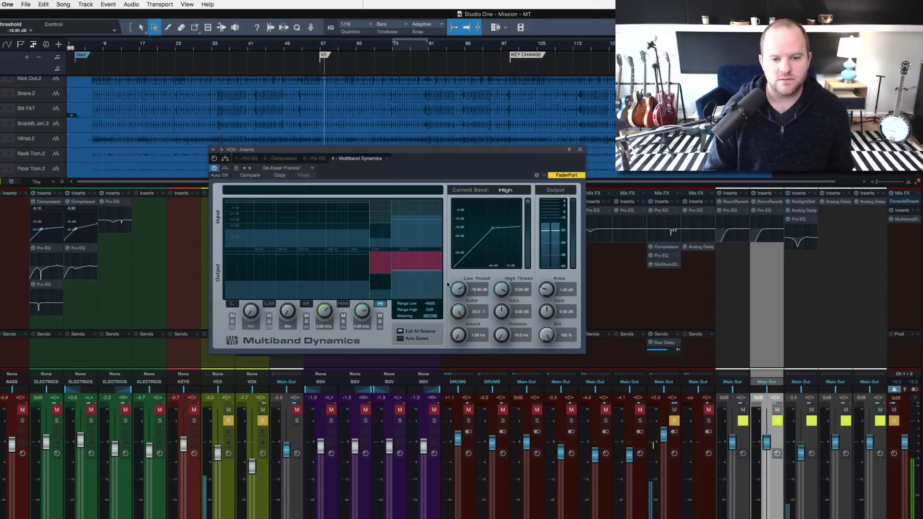
{"action": "left_click_drag", "start_coordinate": [458, 290], "coordinate": [460, 299]}
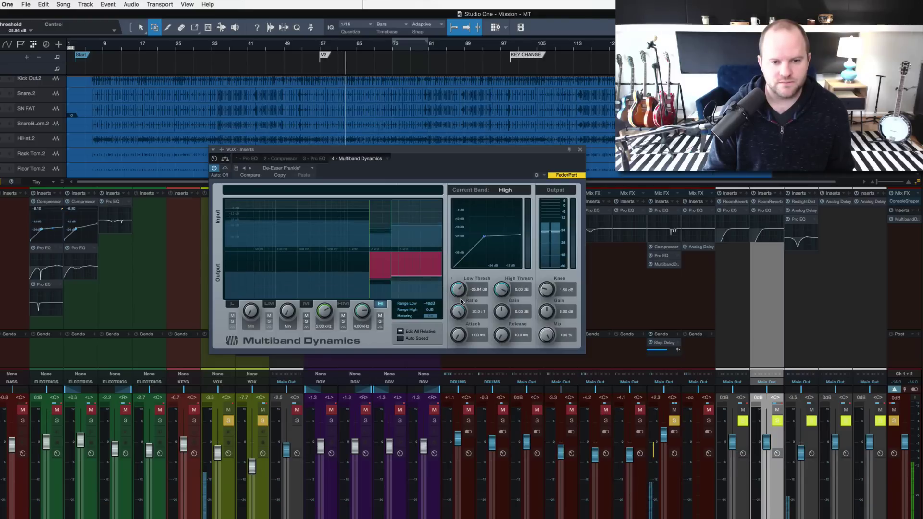
{"action": "left_click_drag", "start_coordinate": [459, 292], "coordinate": [459, 289]}
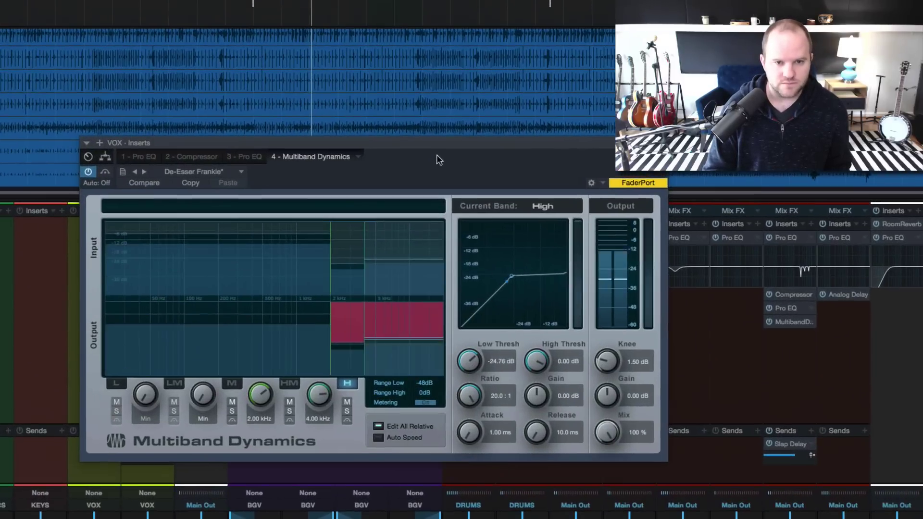
{"action": "left_click_drag", "start_coordinate": [434, 142], "coordinate": [390, 144]}
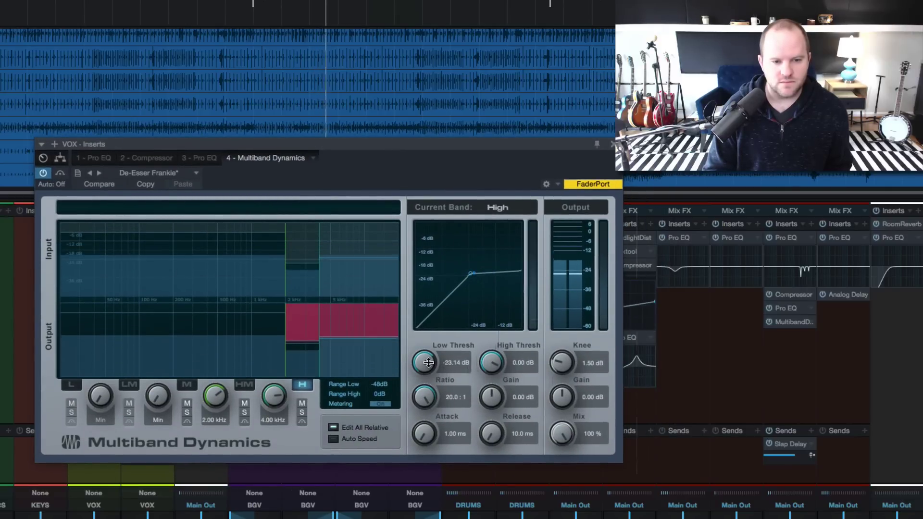
{"action": "left_click_drag", "start_coordinate": [428, 365], "coordinate": [429, 360]}
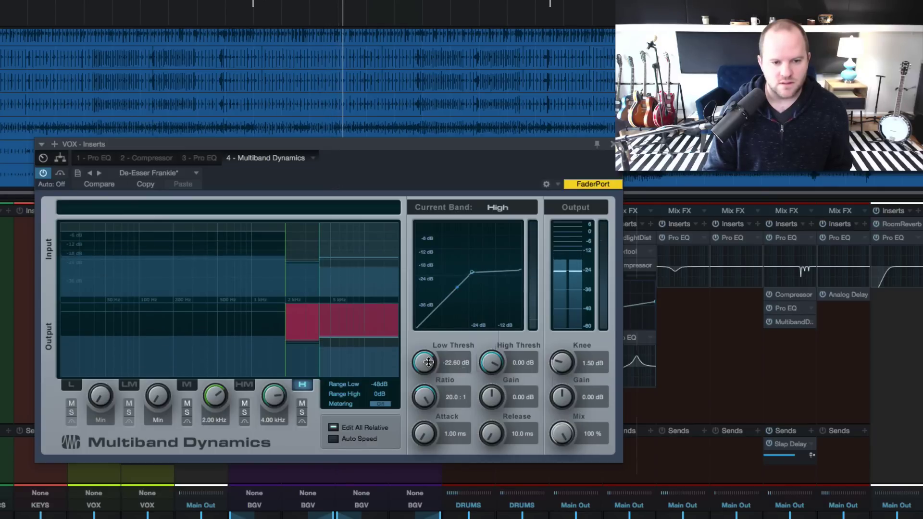
Select the High Mid band and compare the soloed vocal with the Multiband Dynamics bypassed and active
{"action": "left_click", "coordinate": [310, 291]}
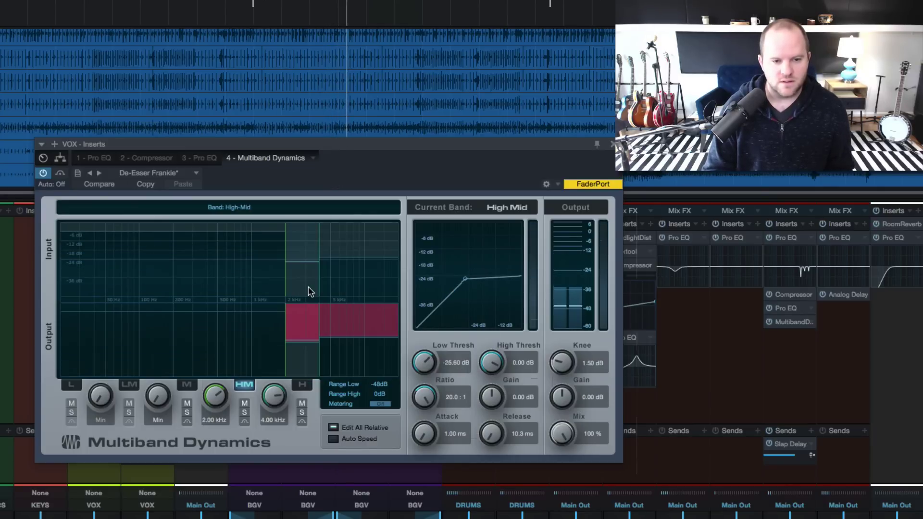
{"action": "left_click", "coordinate": [43, 173]}
{"action": "left_click", "coordinate": [43, 173]}
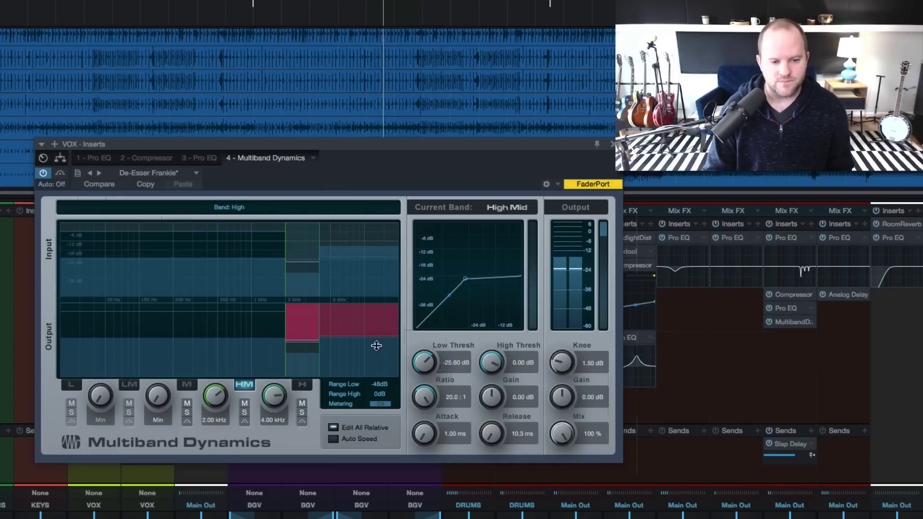
Audition the High Mid and High bands in solo, alternating between them, and stop playback with High Mid soloed
{"action": "left_click", "coordinate": [244, 412]}
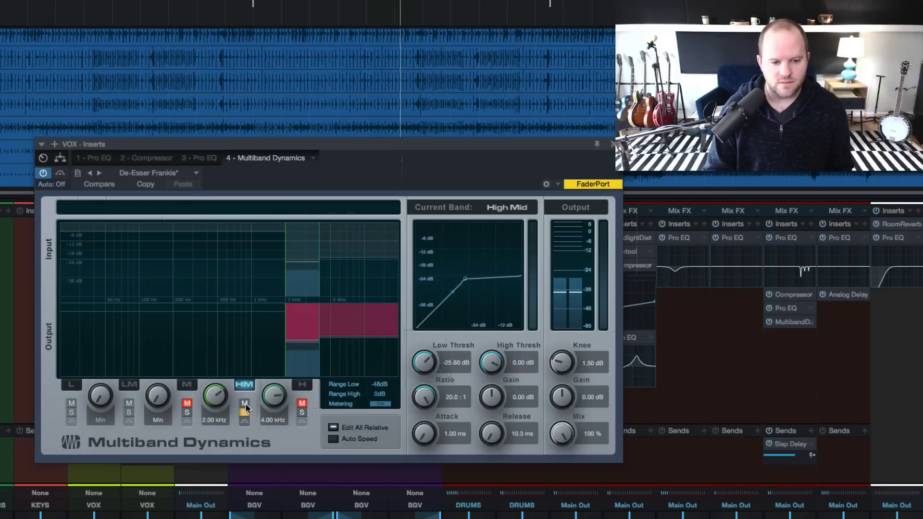
{"action": "left_click", "coordinate": [301, 412]}
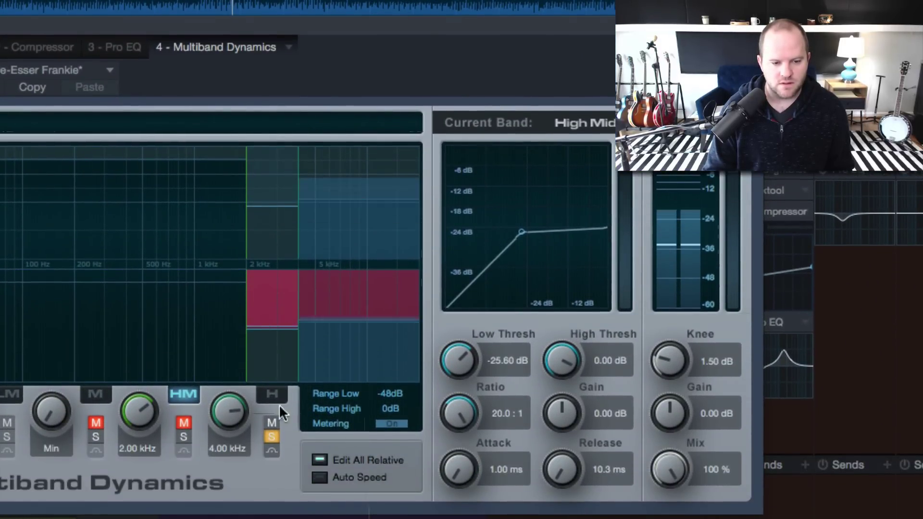
{"action": "left_click", "coordinate": [183, 424]}
{"action": "left_click", "coordinate": [183, 437]}
{"action": "left_click", "coordinate": [272, 424]}
{"action": "left_click", "coordinate": [272, 434]}
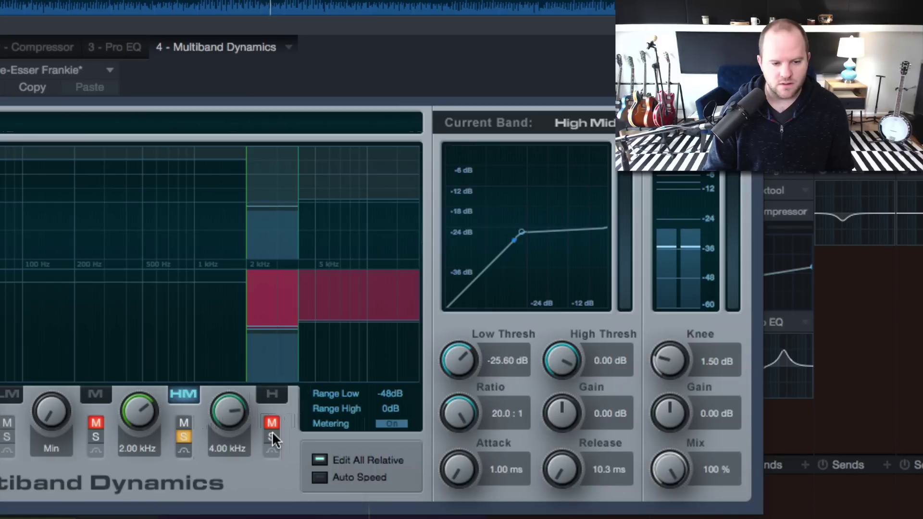
{"action": "key", "text": "space"}
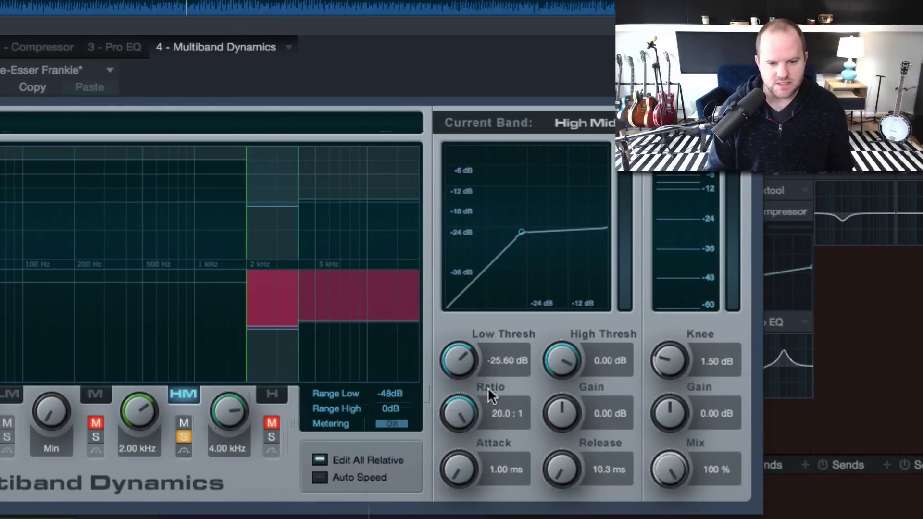
Lower only the High Mid low threshold to -28.84 dB, unsolo the band, and bring it to -30.46 dB with Edit All Relative on
{"action": "left_click", "coordinate": [365, 459]}
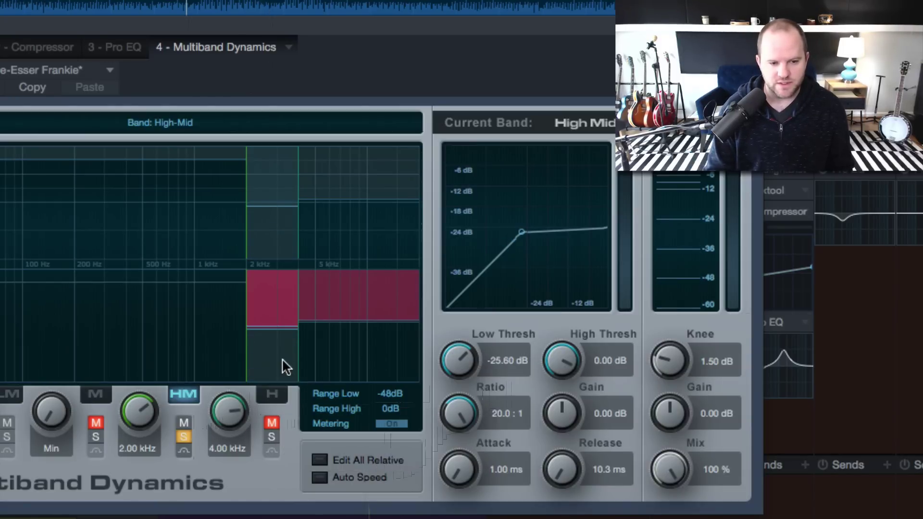
{"action": "left_click_drag", "start_coordinate": [455, 346], "coordinate": [457, 356]}
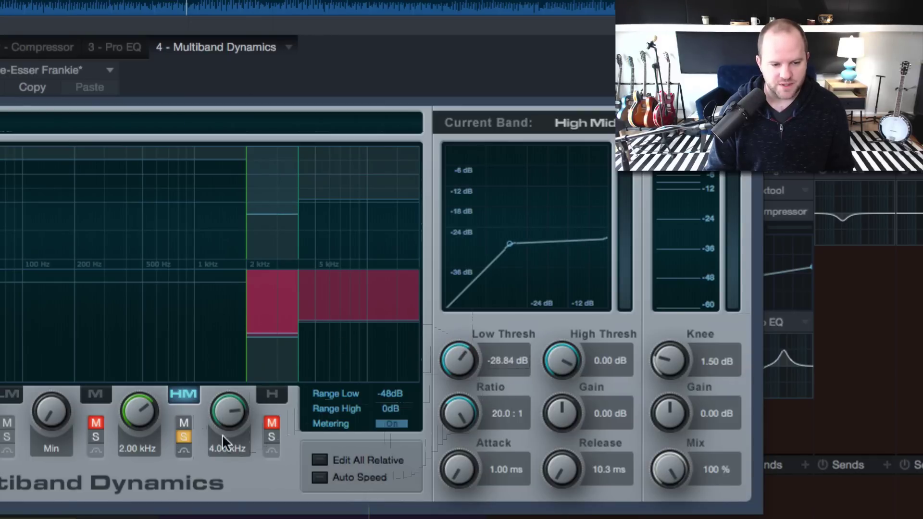
{"action": "left_click", "coordinate": [184, 437]}
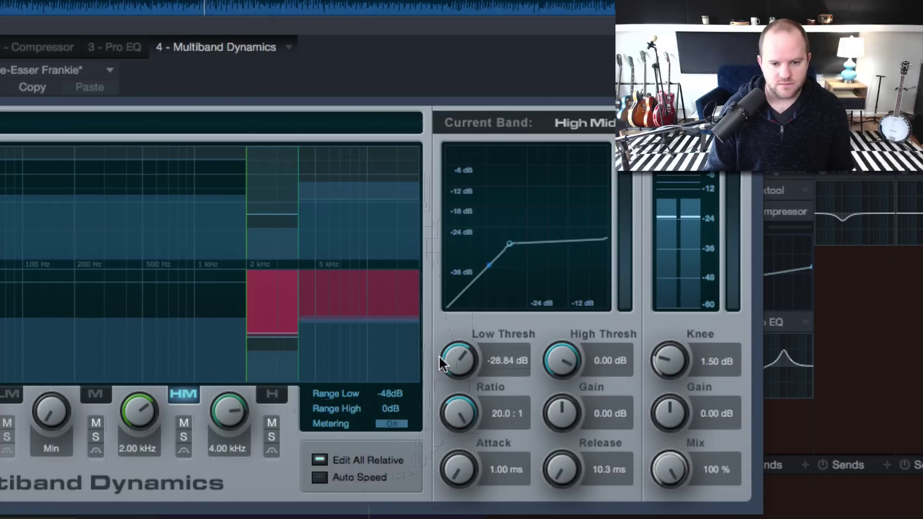
{"action": "left_click_drag", "start_coordinate": [449, 361], "coordinate": [452, 368]}
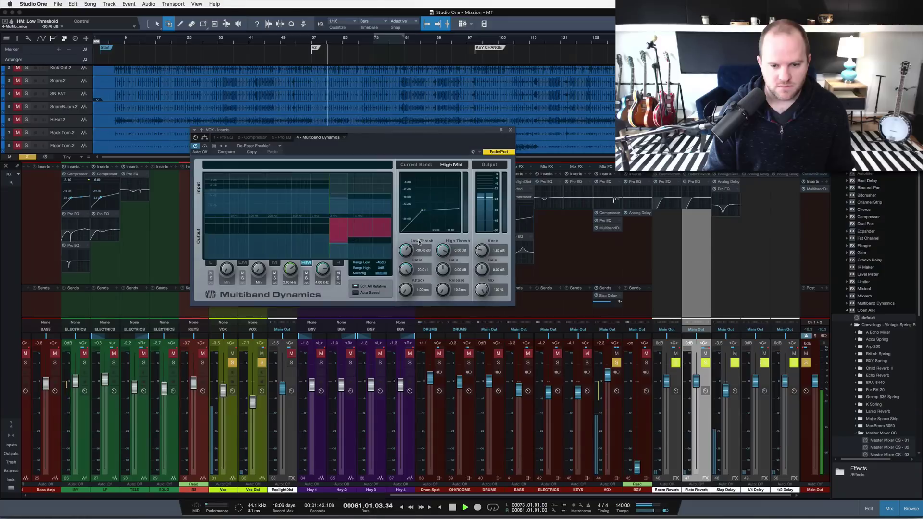
Unsolo the VOX bus to hear the de-essed vocal in the full mix and close the Multiband Dynamics editor
{"action": "key", "text": "s"}
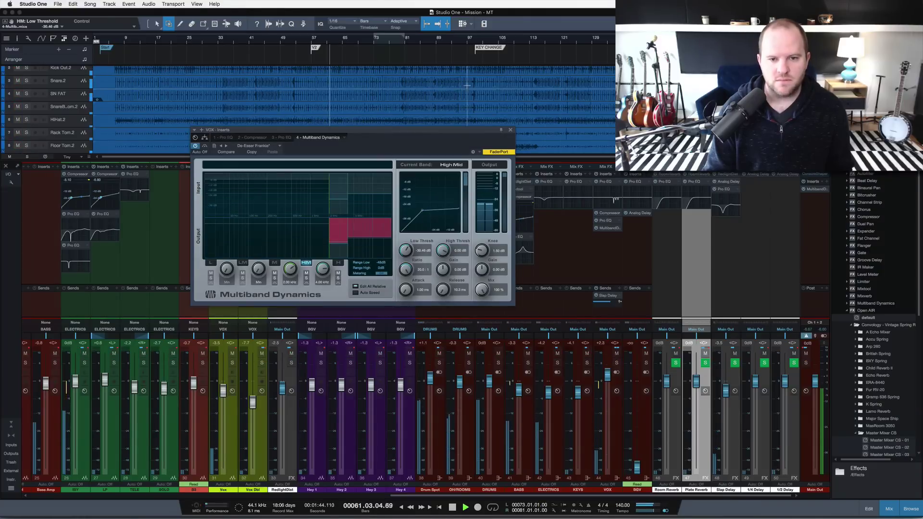
{"action": "left_click", "coordinate": [510, 130]}
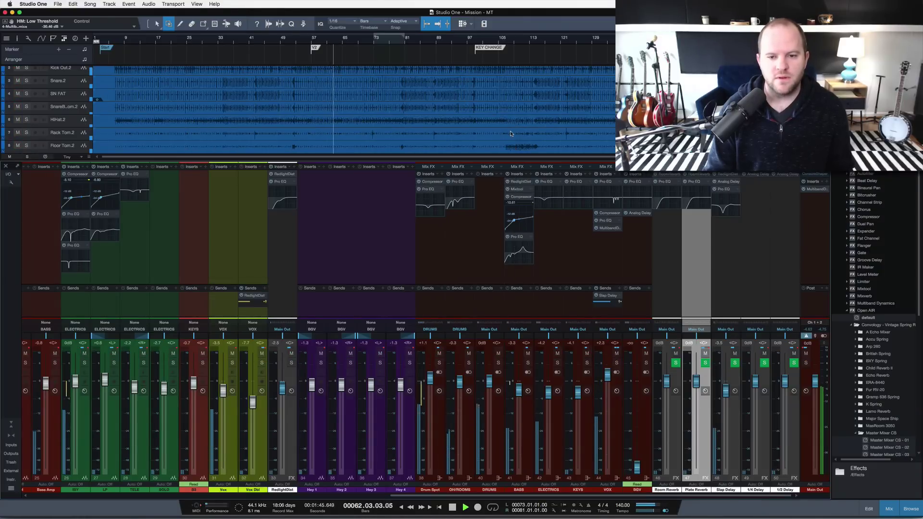
In the VOX bus's post-compressor Pro EQ, sweep a boosted HF band with the vocal soloed, then notch it narrowly to about -15.6 dB
{"action": "left_click", "coordinate": [607, 221]}
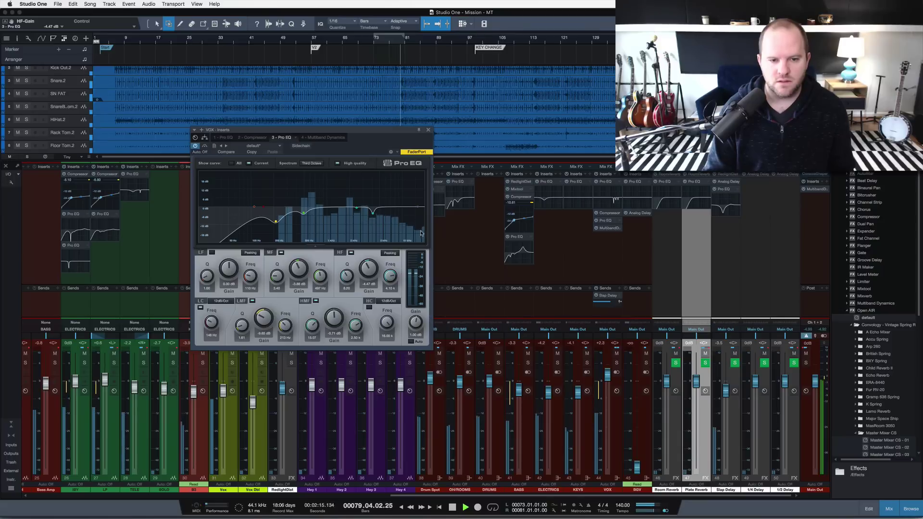
{"action": "left_click", "coordinate": [617, 363]}
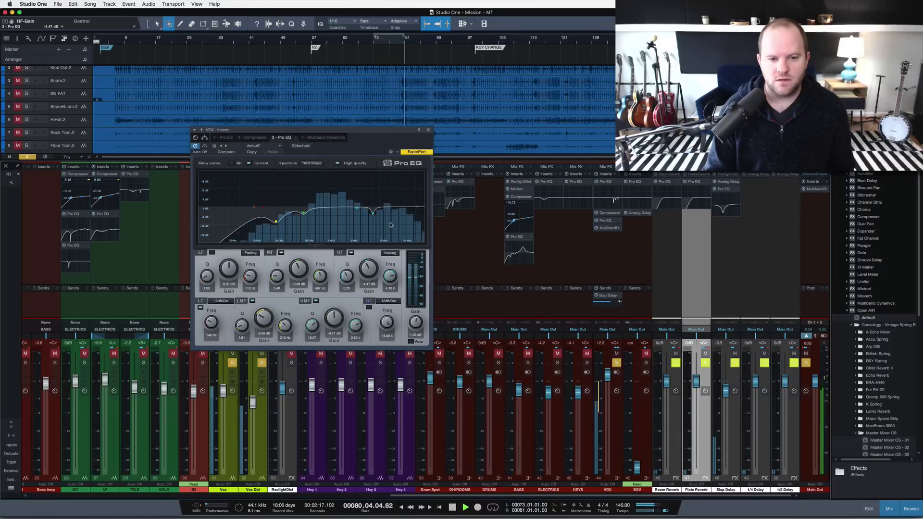
{"action": "left_click_drag", "start_coordinate": [381, 215], "coordinate": [388, 207]}
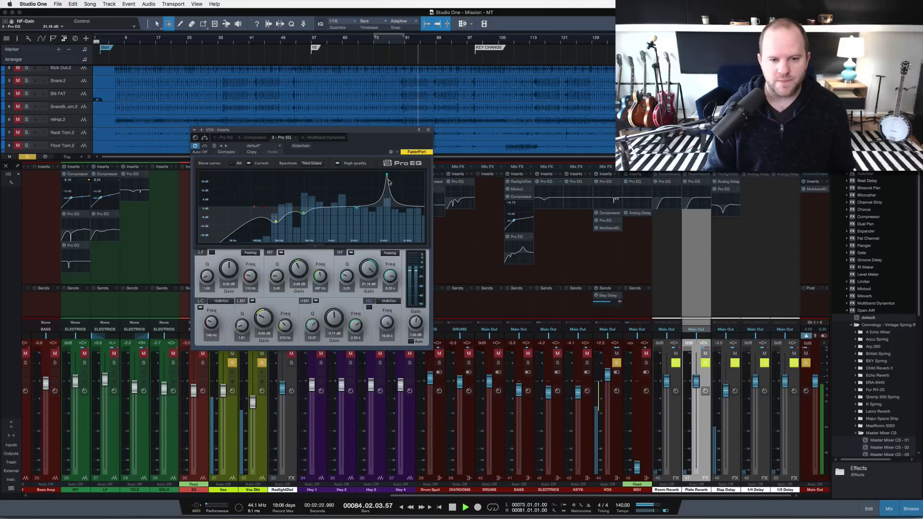
{"action": "key", "text": "space"}
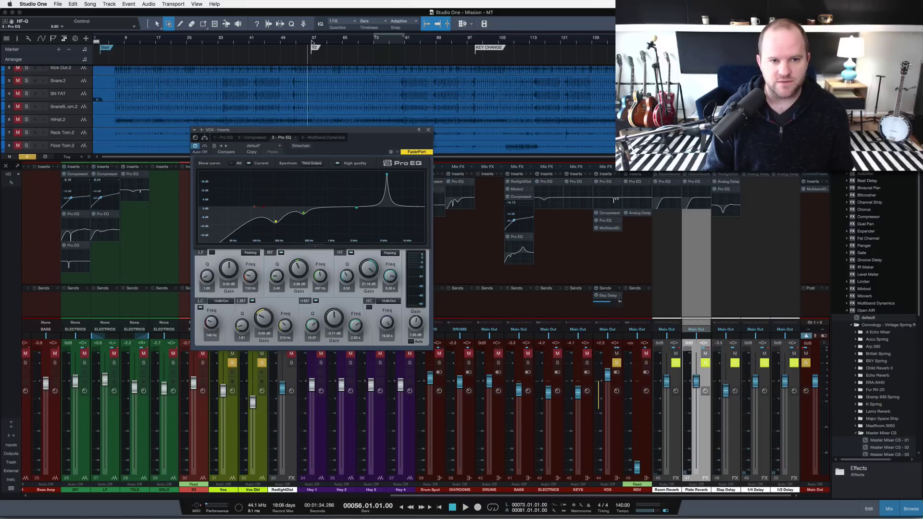
{"action": "key", "text": "space"}
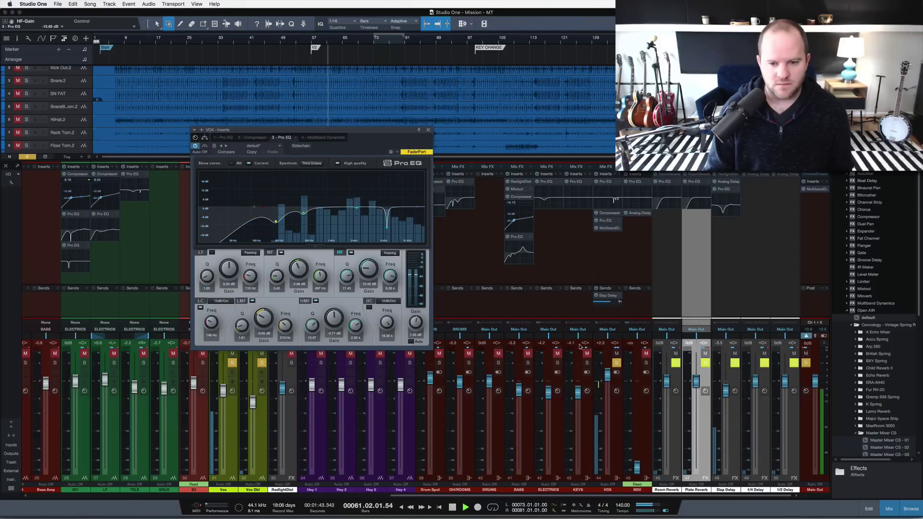
Unsolo the VOX bus, sweep the Pro EQ's HMF band with a boost, and cut it by 6.12 dB near 2.5 kHz
{"action": "left_click", "coordinate": [617, 363]}
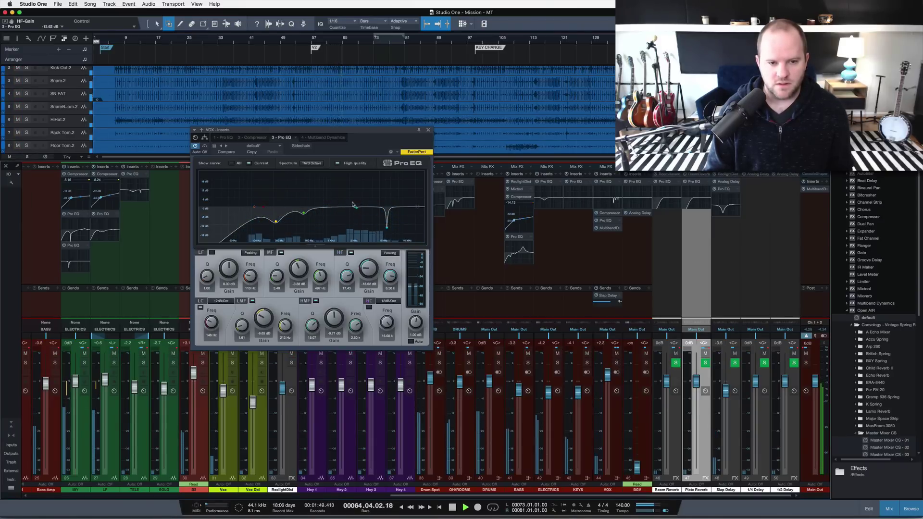
{"action": "left_click_drag", "start_coordinate": [356, 208], "coordinate": [357, 182]}
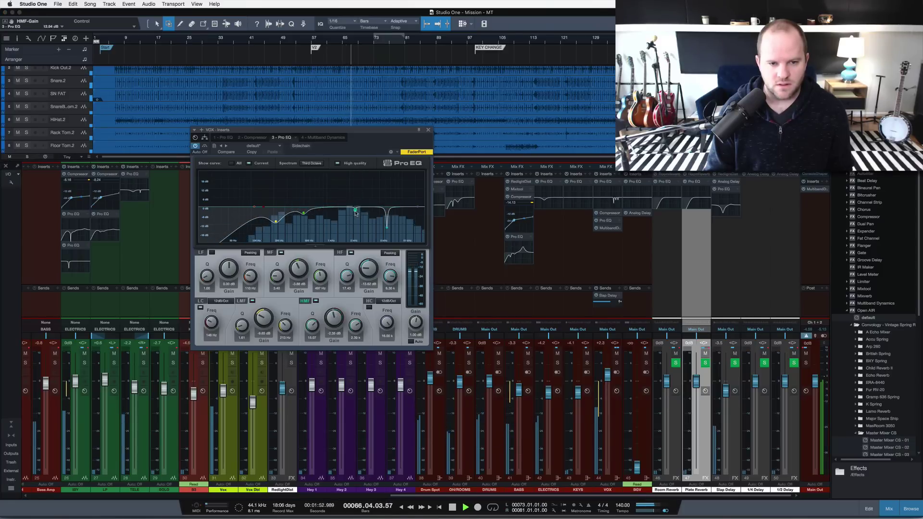
{"action": "left_click_drag", "start_coordinate": [355, 213], "coordinate": [356, 218]}
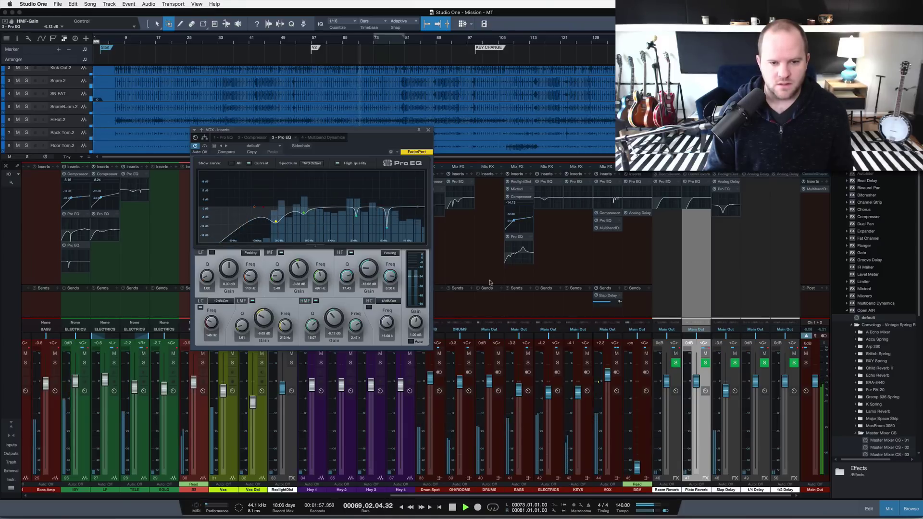
Raise the VOX bus's Multiband Dynamics High Mid low threshold to about -28.6 dB with Edit All Relative on, and close the editor
{"action": "left_click", "coordinate": [608, 229]}
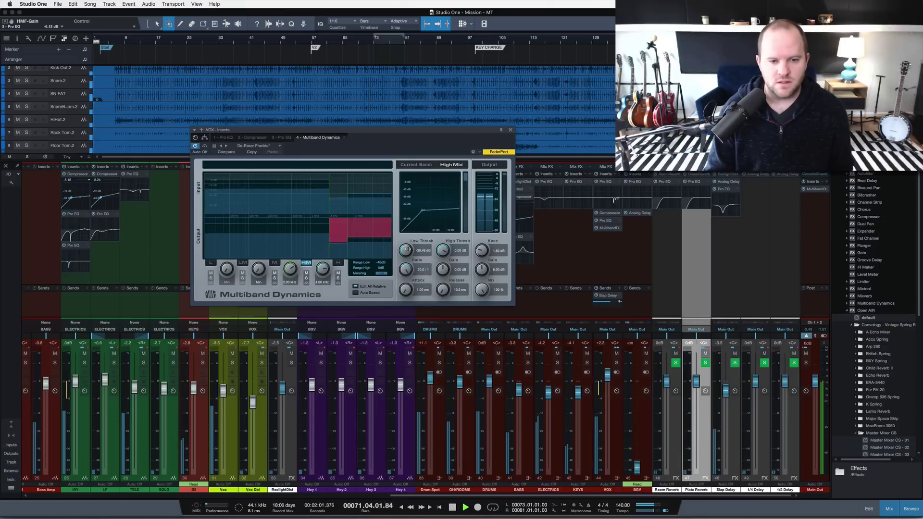
{"action": "left_click_drag", "start_coordinate": [408, 250], "coordinate": [409, 250]}
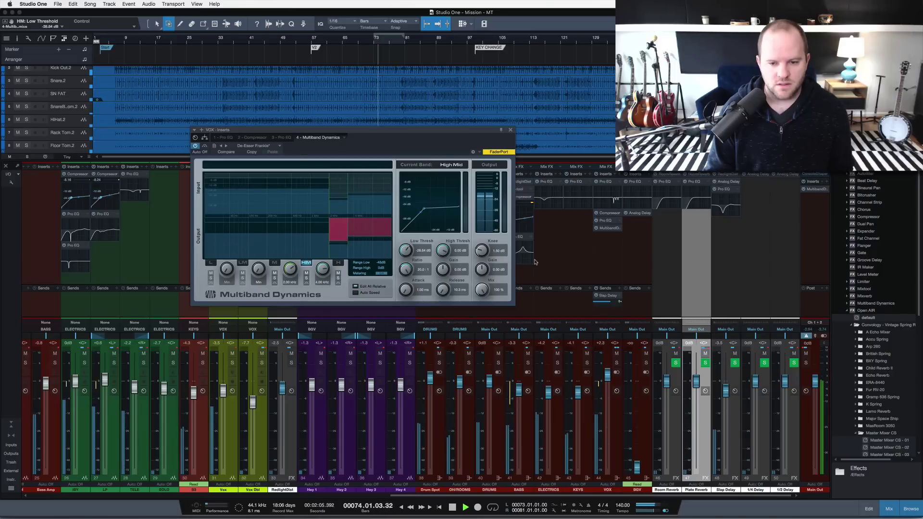
{"action": "left_click", "coordinate": [511, 130]}
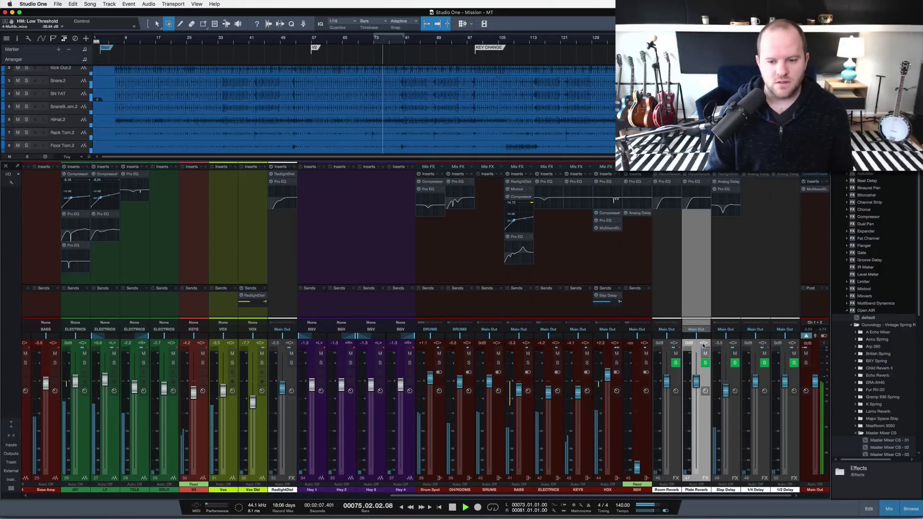
Solo the Slap Delay return, stop playback, and copy the VOX bus's Multiband Dynamics de-esser to the start of the Slap Delay inserts
{"action": "left_click", "coordinate": [734, 363]}
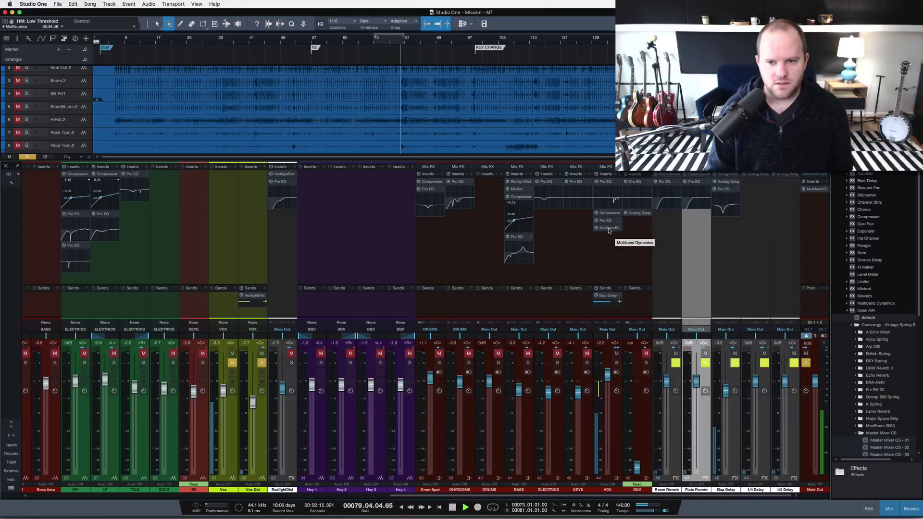
{"action": "key", "text": "space"}
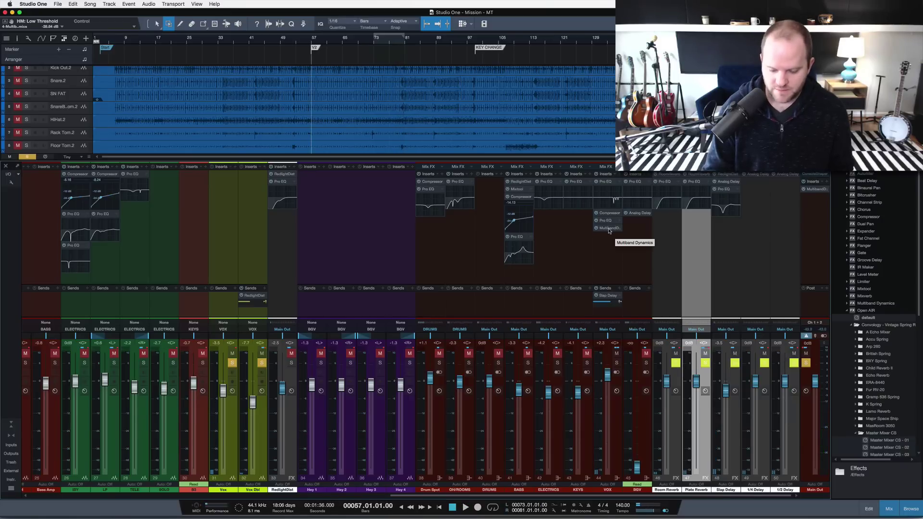
{"action": "left_click_drag", "start_coordinate": [653, 226], "coordinate": [725, 174]}
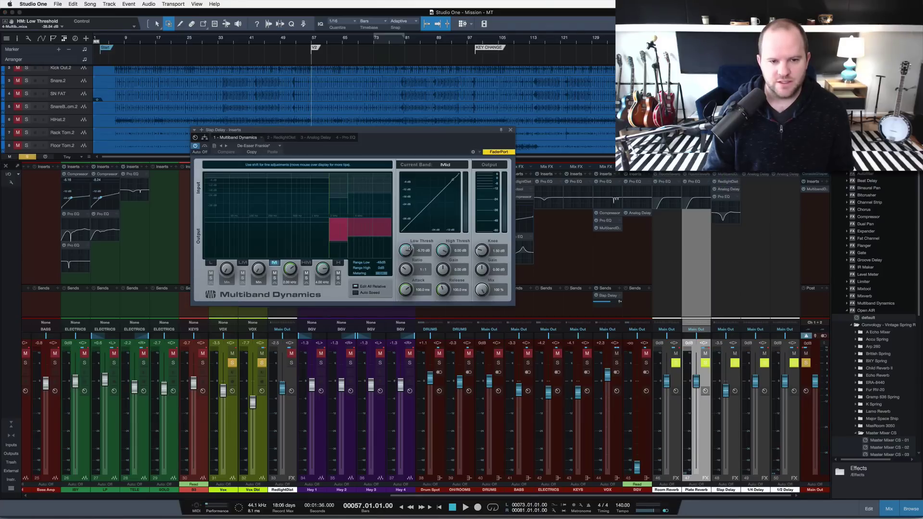
Lower the Slap Delay de-esser's Mid low threshold to about -14.9 dB with Edit All Relative on, and check it soloed and in the mix
{"action": "left_click_drag", "start_coordinate": [410, 248], "coordinate": [418, 252]}
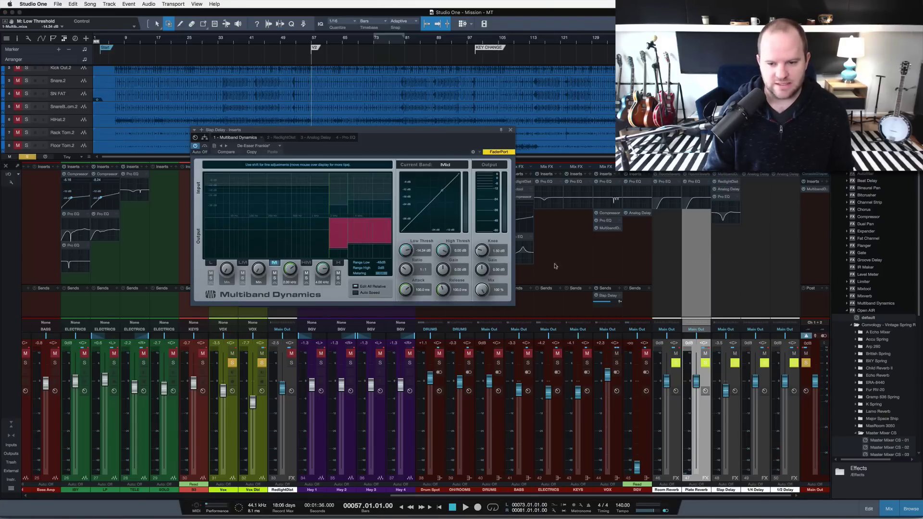
{"action": "key", "text": "space"}
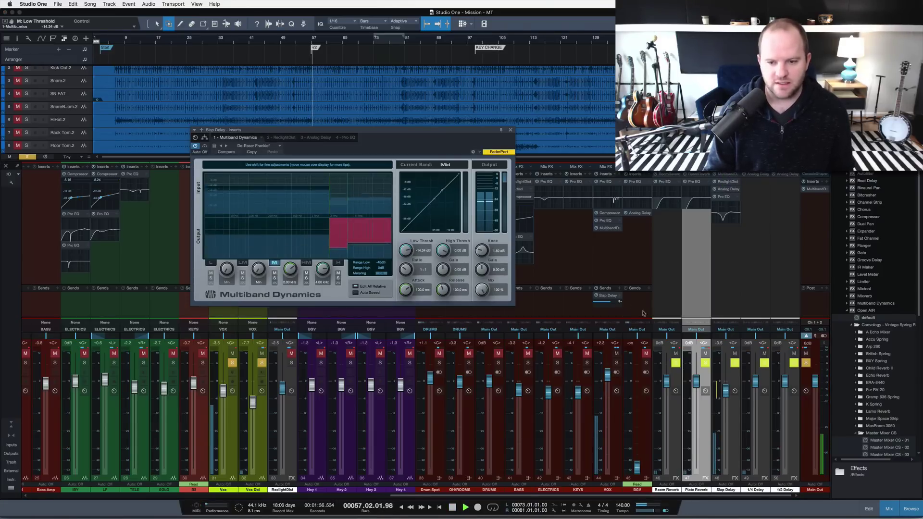
{"action": "left_click", "coordinate": [616, 362]}
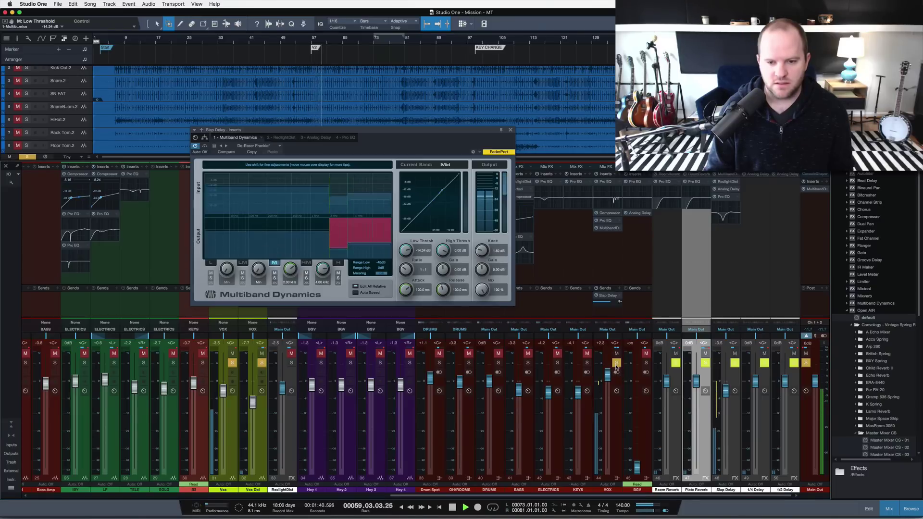
{"action": "left_click", "coordinate": [616, 363]}
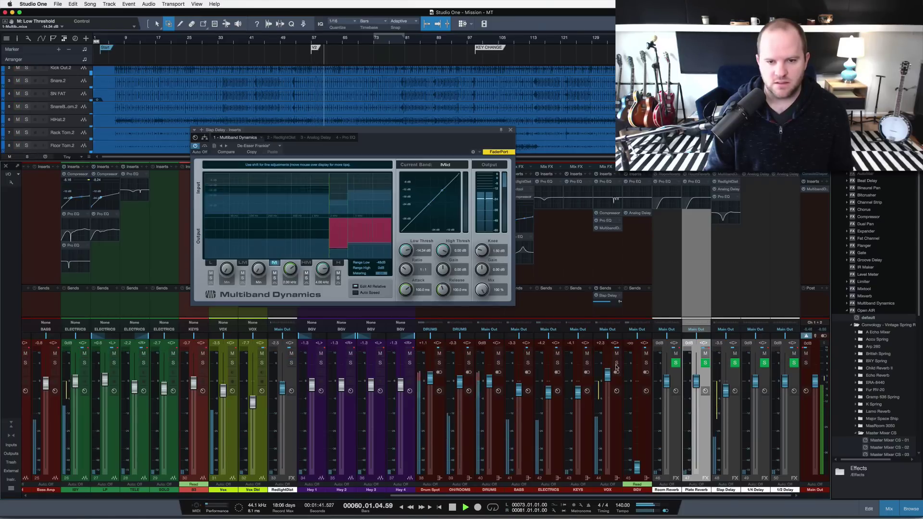
{"action": "left_click", "coordinate": [511, 129]}
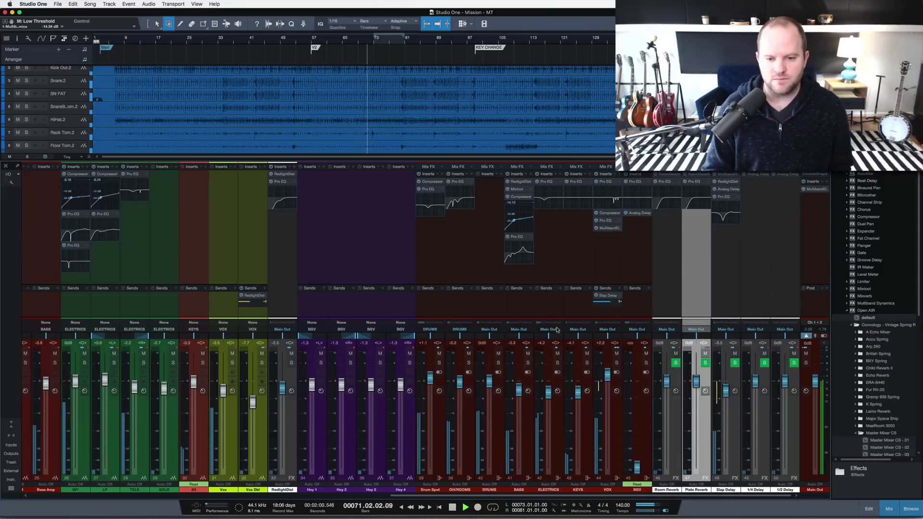
Toggle the ELECTRICS bus mute, then open the TELE track's Pro EQ and soften and widen its narrow HMF cut to about -5.2 dB
{"action": "left_click", "coordinate": [557, 353]}
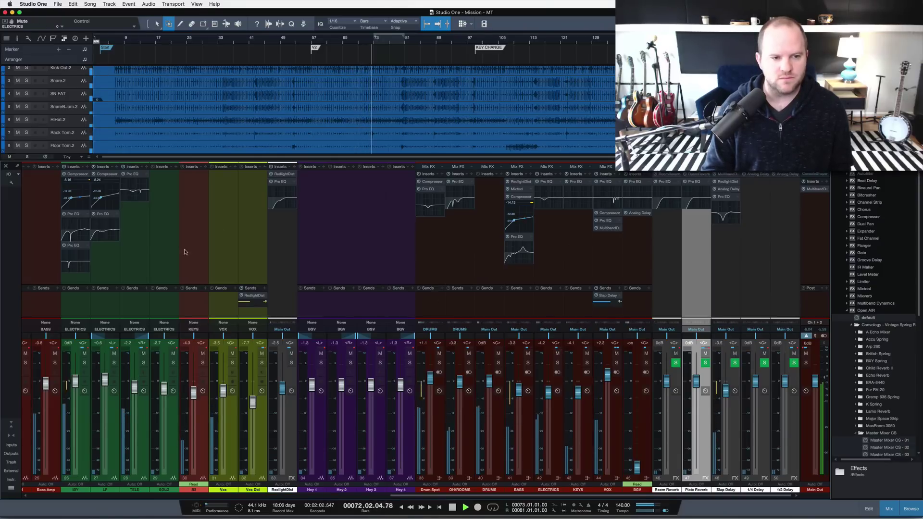
{"action": "scroll", "coordinate": [182, 248], "scroll_direction": "left", "scroll_amount": 2}
{"action": "left_click", "coordinate": [179, 177]}
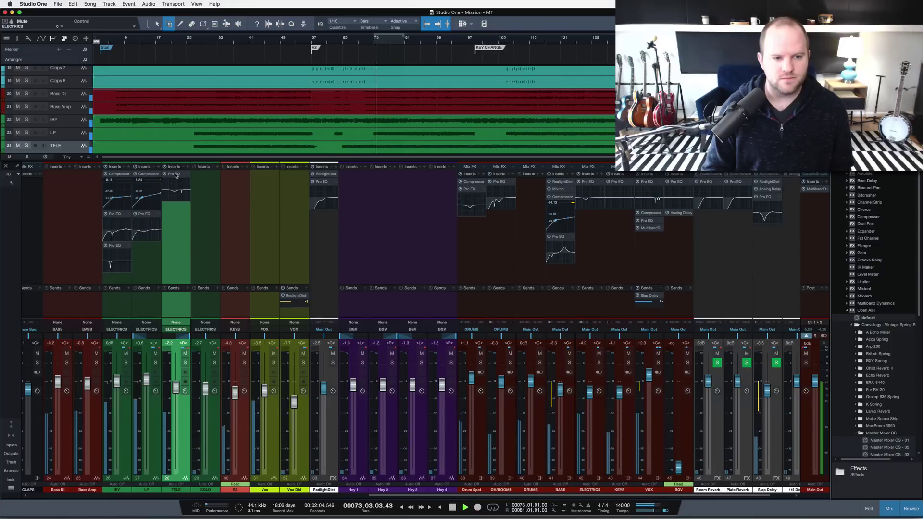
{"action": "left_click", "coordinate": [174, 174]}
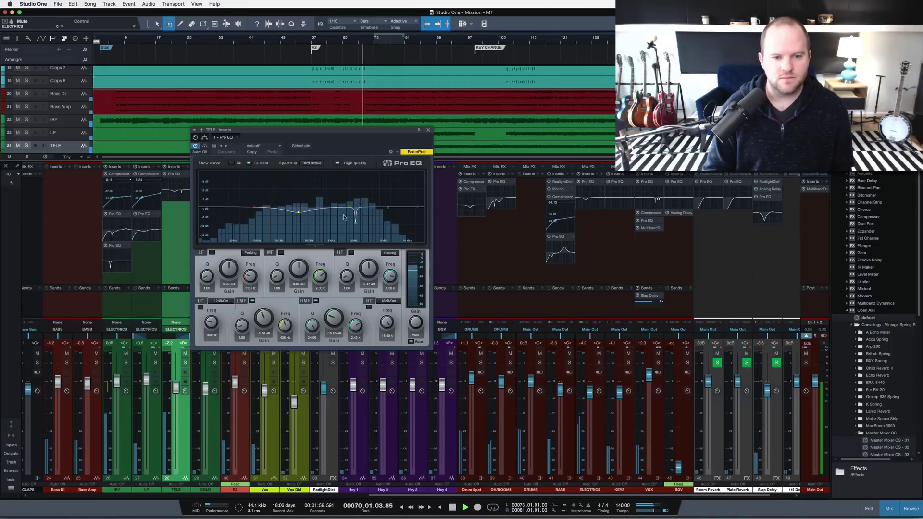
{"action": "mouse_move", "coordinate": [356, 221]}
{"action": "left_mouse_down"}
{"action": "mouse_move", "coordinate": [358, 170]}
{"action": "mouse_move", "coordinate": [356, 224]}
{"action": "left_mouse_up"}
{"action": "scroll", "coordinate": [355, 225], "scroll_direction": "down", "scroll_amount": 2}
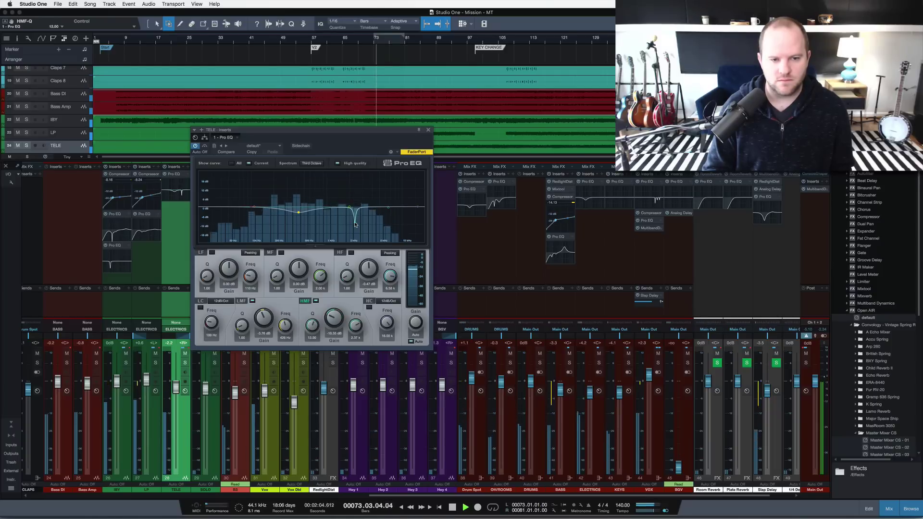
{"action": "scroll", "coordinate": [355, 224], "scroll_direction": "down", "scroll_amount": 2}
{"action": "key", "text": "space"}
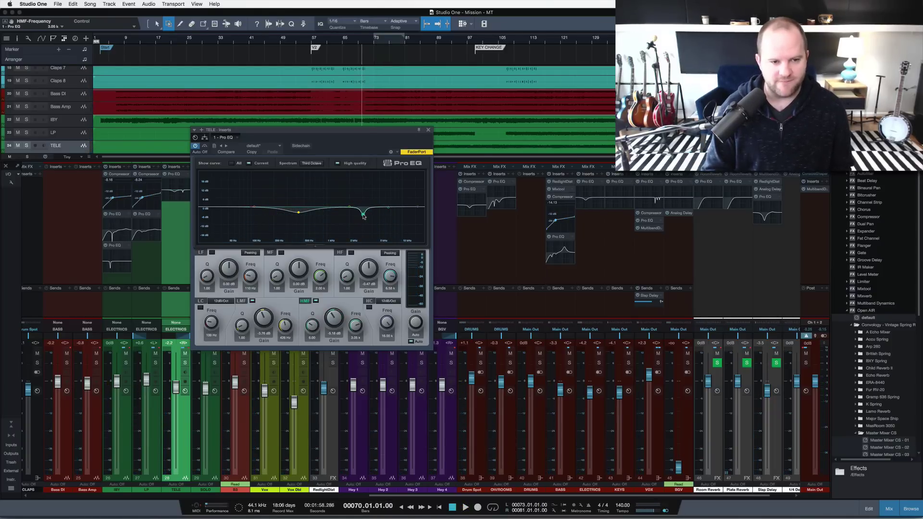
Set TELE's HMF band to a broad cut of about -6.8 dB near 2.6 kHz, comparing solo and full mix, and close the EQ
{"action": "key", "text": "space"}
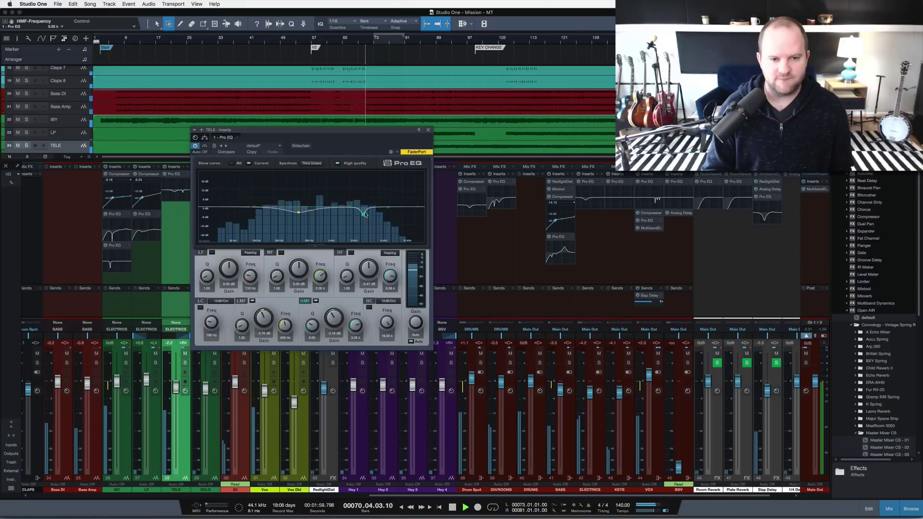
{"action": "mouse_move", "coordinate": [366, 214]}
{"action": "left_mouse_down"}
{"action": "mouse_move", "coordinate": [363, 183]}
{"action": "mouse_move", "coordinate": [356, 213]}
{"action": "left_mouse_up"}
{"action": "scroll", "coordinate": [356, 214], "scroll_direction": "down", "scroll_amount": 8}
{"action": "key", "text": "space"}
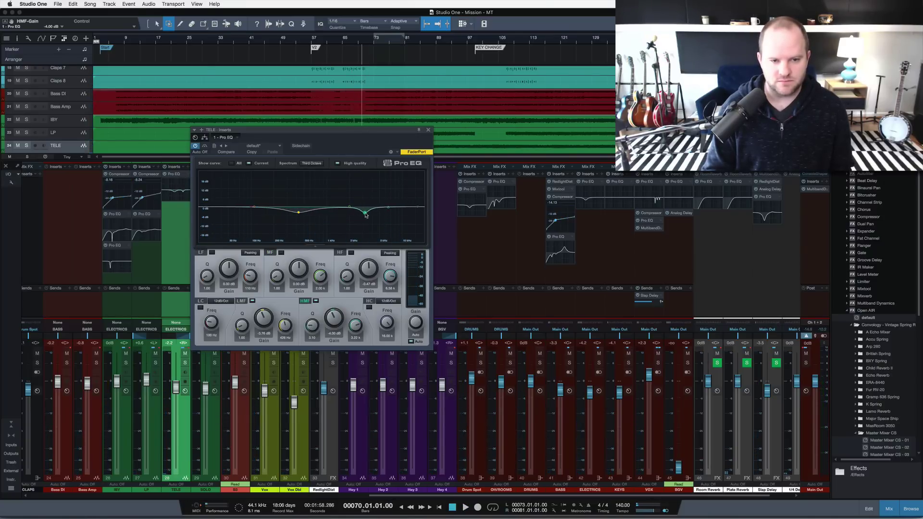
{"action": "key", "text": "space"}
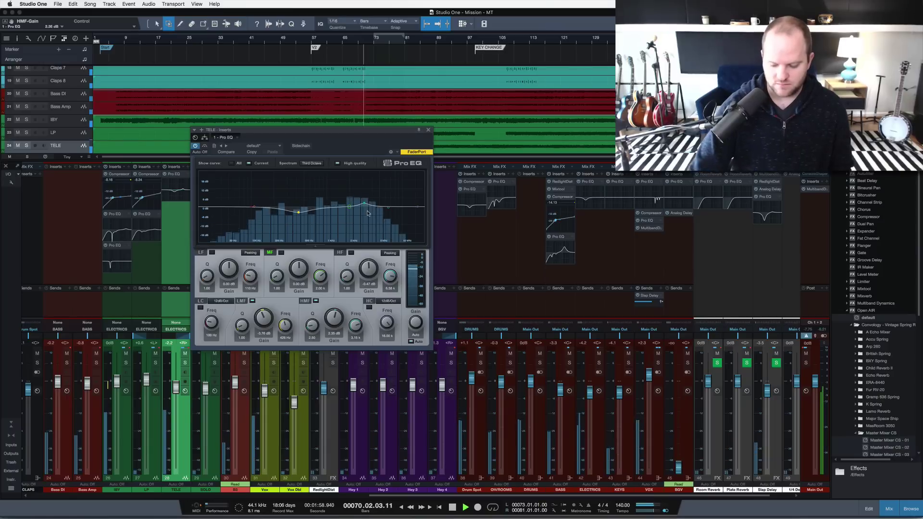
{"action": "mouse_move", "coordinate": [364, 204]}
{"action": "left_mouse_down"}
{"action": "mouse_move", "coordinate": [373, 189]}
{"action": "mouse_move", "coordinate": [361, 189]}
{"action": "mouse_move", "coordinate": [356, 216]}
{"action": "left_mouse_up"}
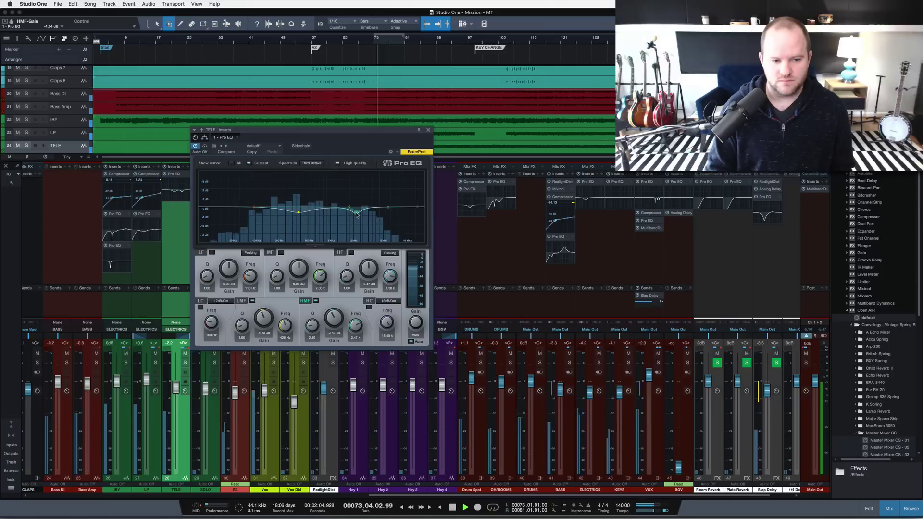
{"action": "key", "text": "s"}
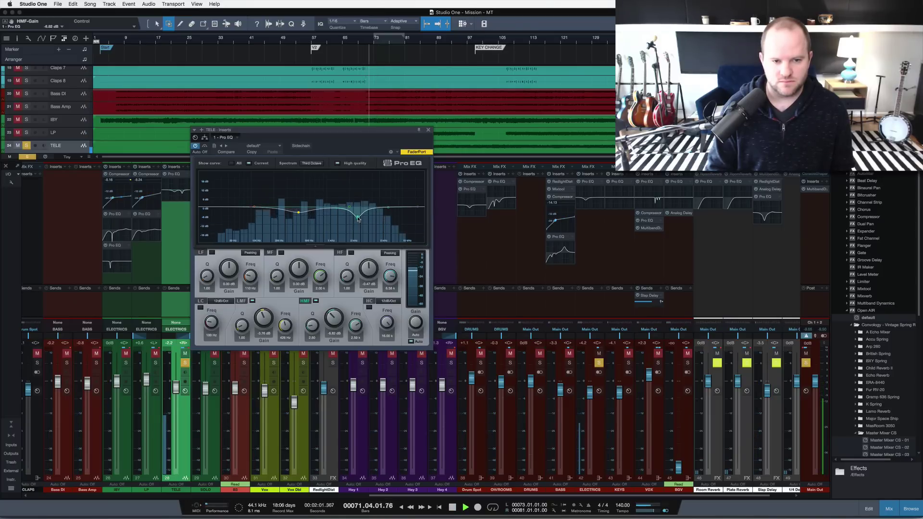
{"action": "key", "text": "s"}
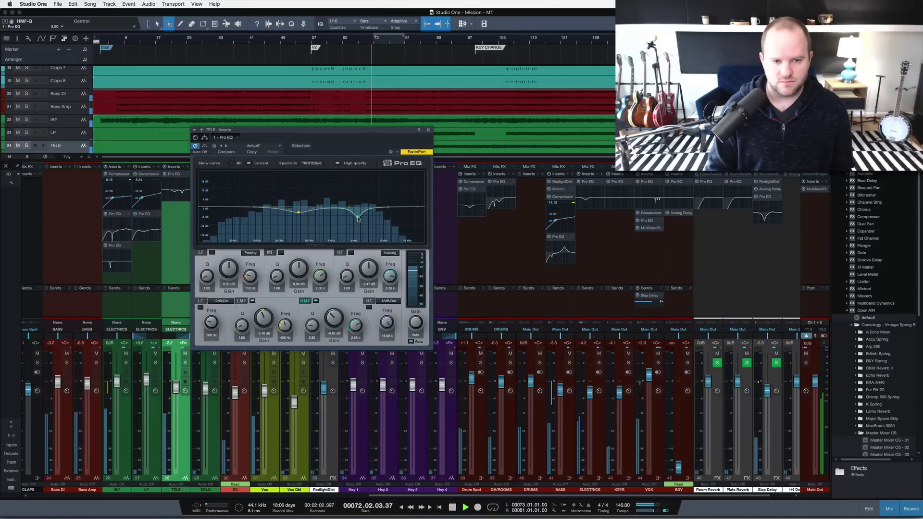
{"action": "left_click", "coordinate": [429, 131]}
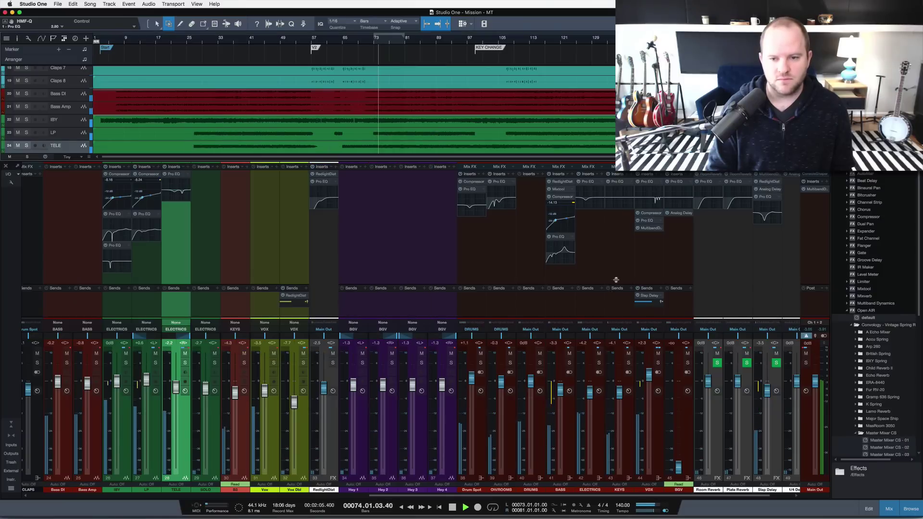
Reopen the VOX bus's post-compressor Pro EQ and try out its high-cut filter, adjusting the cutoff frequency while the mix plays
{"action": "scroll", "coordinate": [662, 255], "scroll_direction": "right", "scroll_amount": 3}
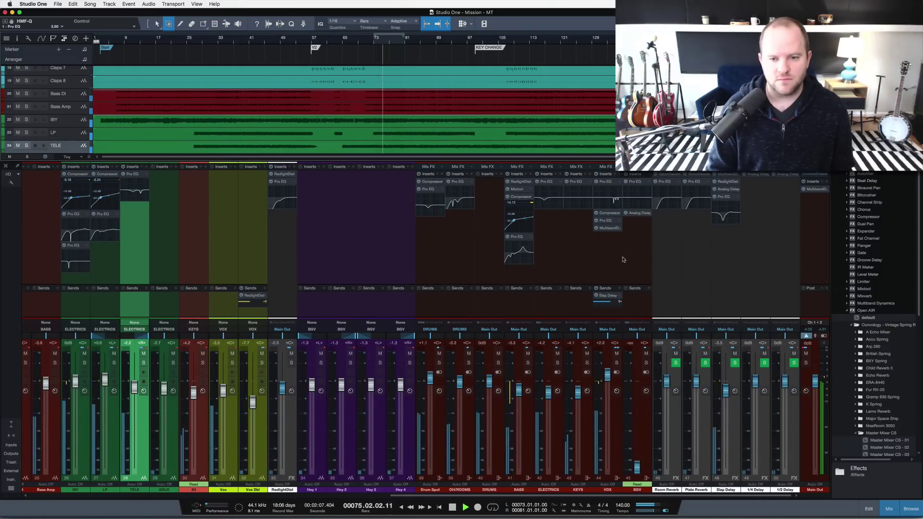
{"action": "left_click", "coordinate": [609, 220]}
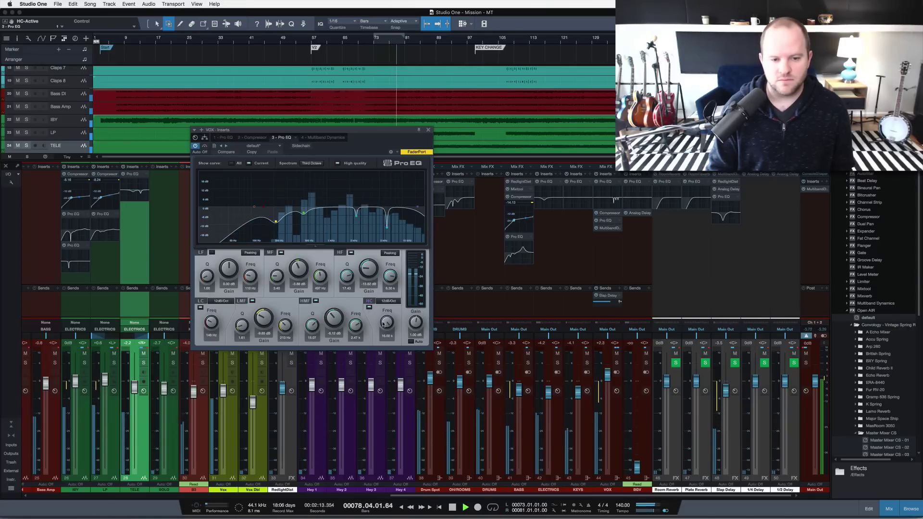
{"action": "left_click_drag", "start_coordinate": [387, 327], "coordinate": [425, 281]}
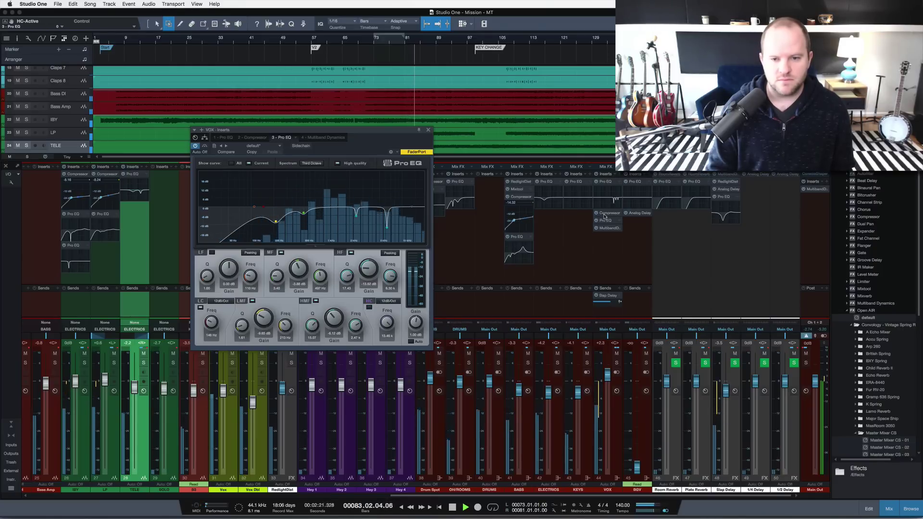
Lower the High Mid low threshold of the VOX bus's Multiband Dynamics de-esser to about -34.2 dB while the mix plays
{"action": "left_click", "coordinate": [609, 228]}
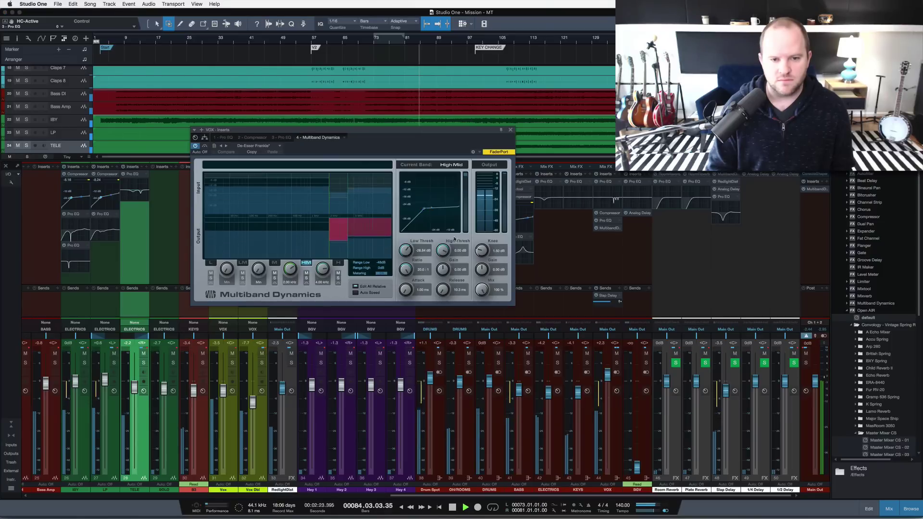
{"action": "key", "text": "space"}
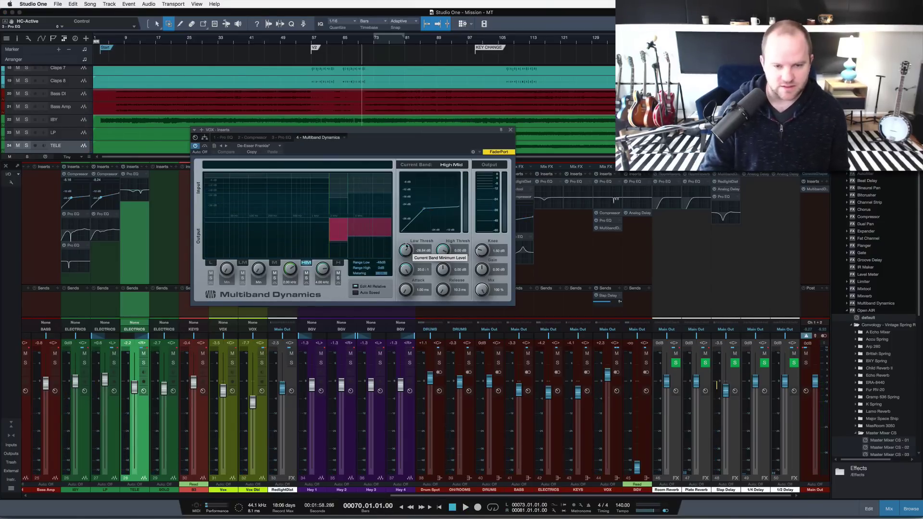
{"action": "key", "text": "space"}
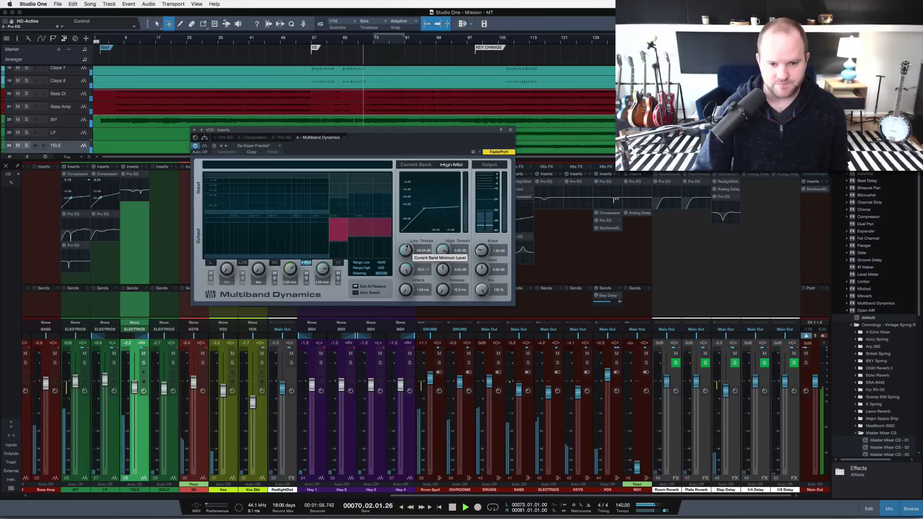
{"action": "left_click_drag", "start_coordinate": [406, 246], "coordinate": [406, 250]}
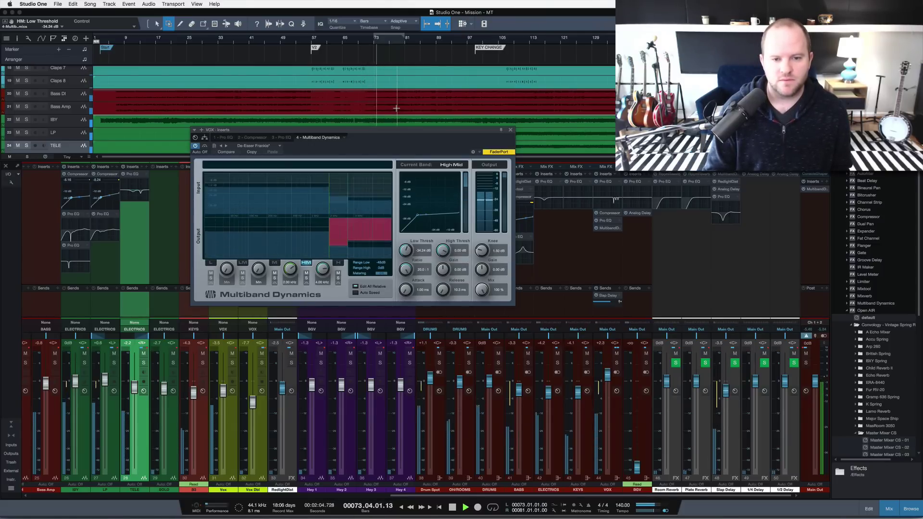
{"action": "left_click_drag", "start_coordinate": [406, 252], "coordinate": [406, 254]}
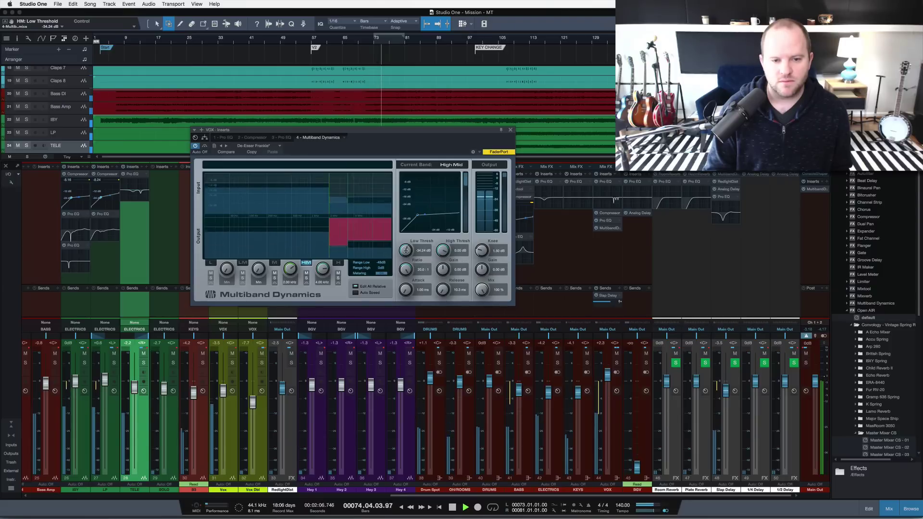
Try a high-frequency boost of about 3.8 dB with the LF band of the VOX post-compressor Pro EQ, and switch the band off
{"action": "left_click", "coordinate": [605, 220]}
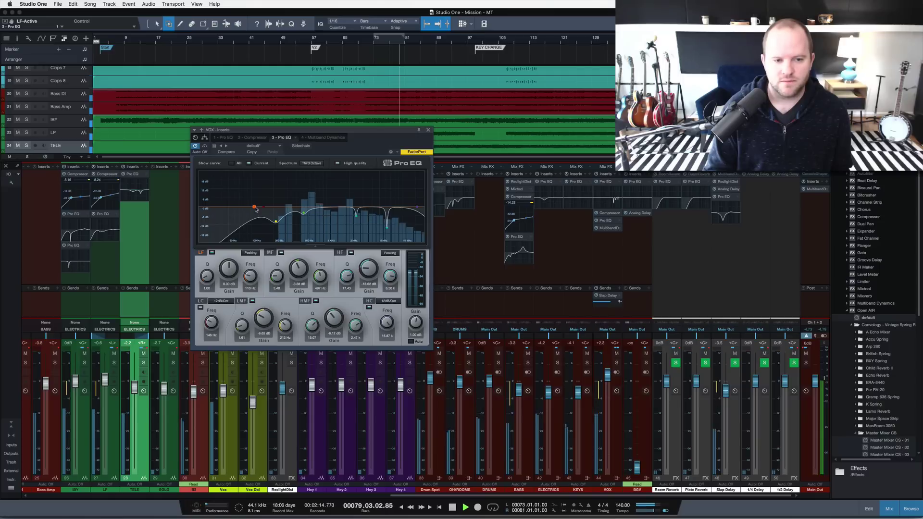
{"action": "left_click_drag", "start_coordinate": [398, 197], "coordinate": [410, 204]}
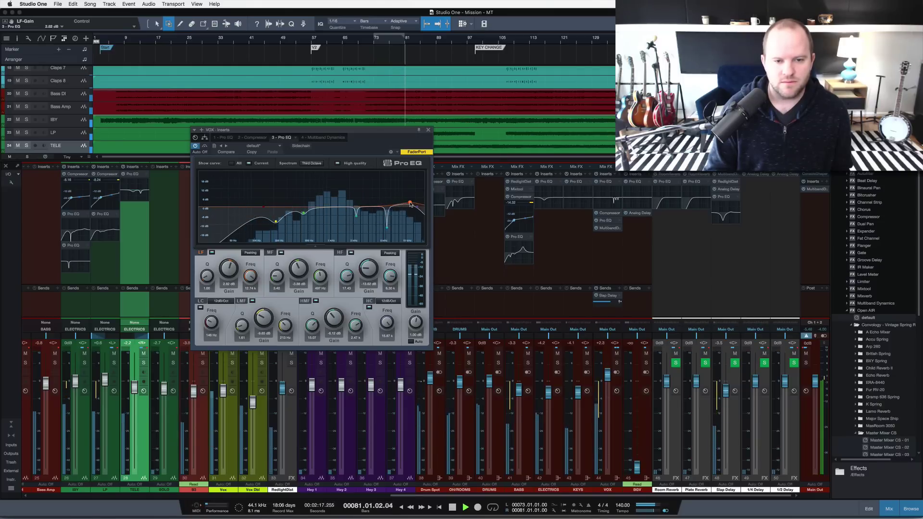
{"action": "double_click", "coordinate": [411, 205]}
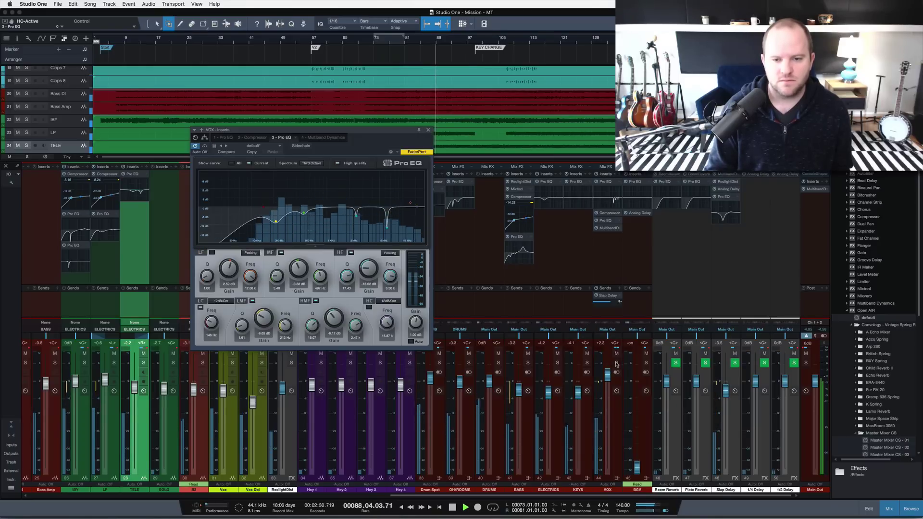
Solo the VOX bus and move its second Pro EQ ahead of the Compressor, auditioning the new order with the Compressor open
{"action": "key", "text": "s"}
{"action": "left_click_drag", "start_coordinate": [608, 213], "coordinate": [609, 213]}
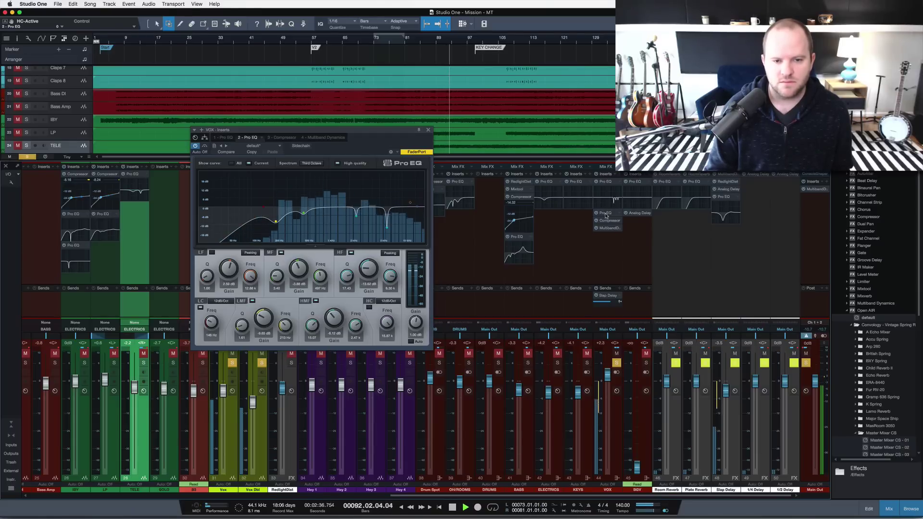
{"action": "key", "text": "space"}
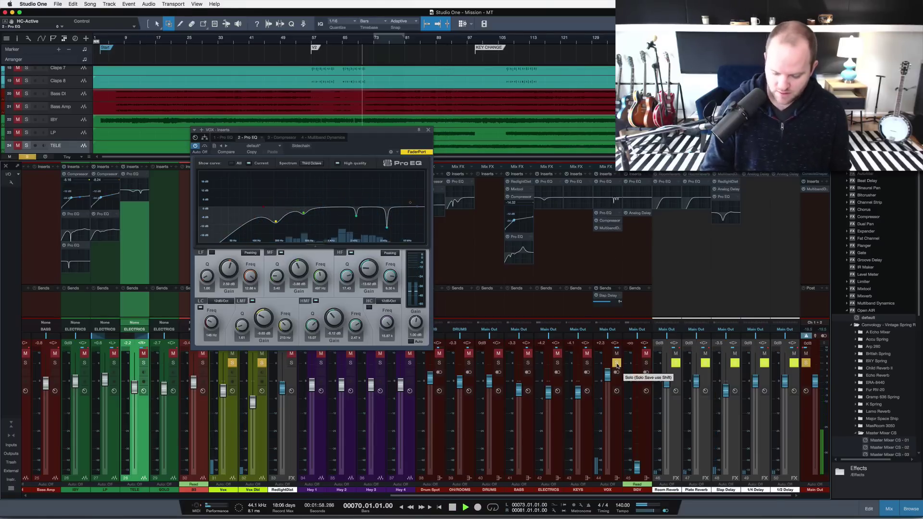
{"action": "key", "text": "space"}
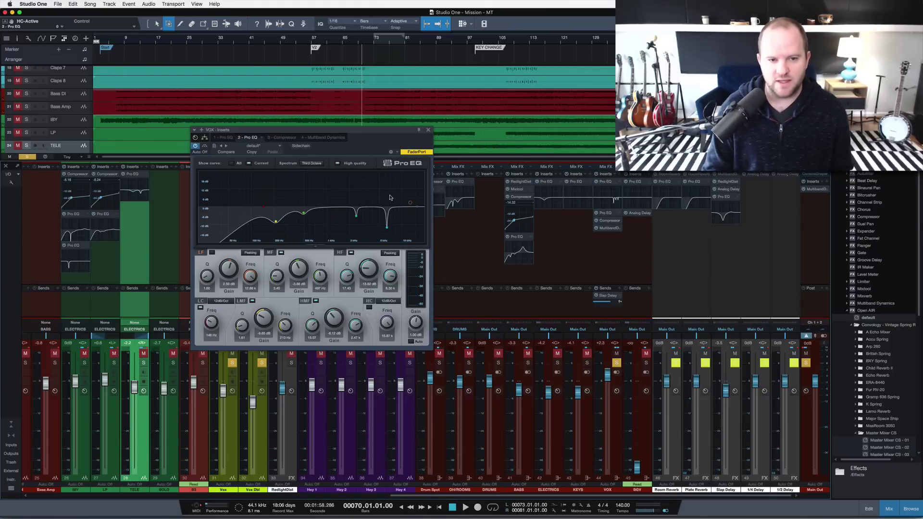
{"action": "left_click", "coordinate": [280, 138]}
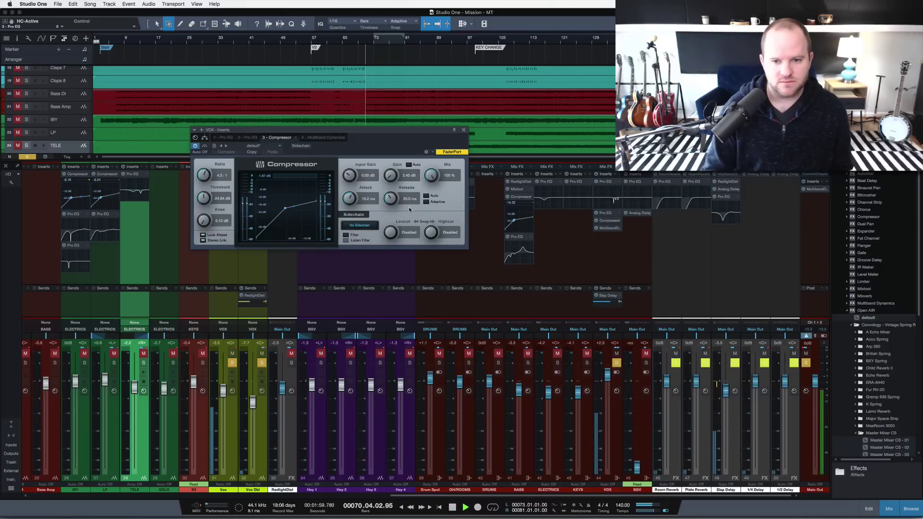
{"action": "key", "text": "space"}
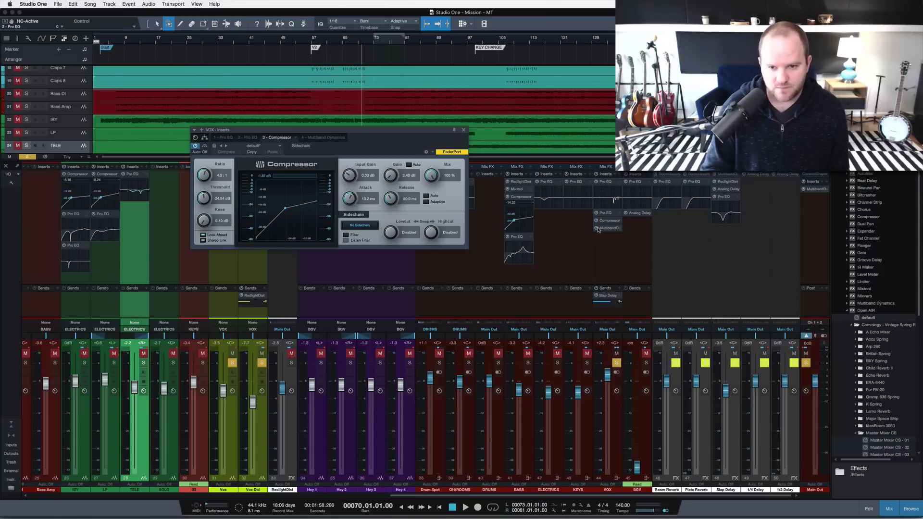
Bypass the VOX bus's Multiband Dynamics, Compressor and second Pro EQ, and listen to the soloed vocal, also toggling the first Pro EQ
{"action": "left_click", "coordinate": [596, 229]}
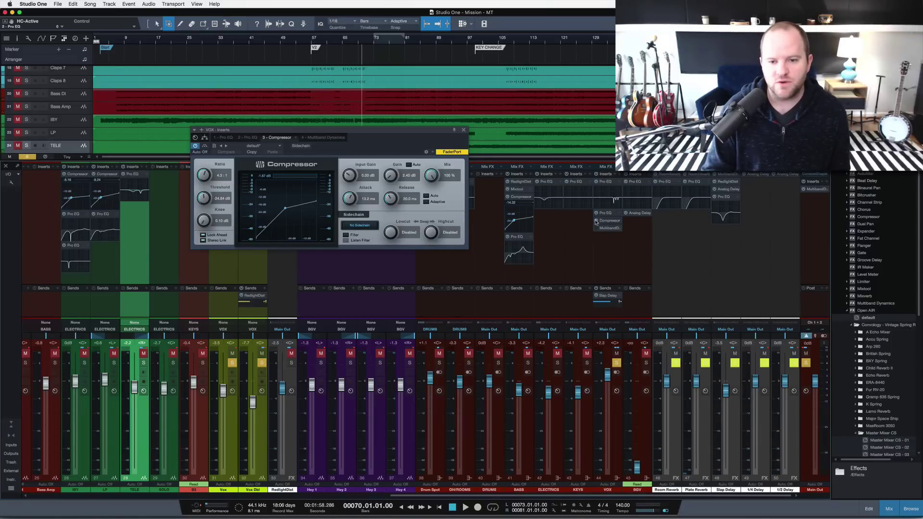
{"action": "left_click", "coordinate": [596, 220]}
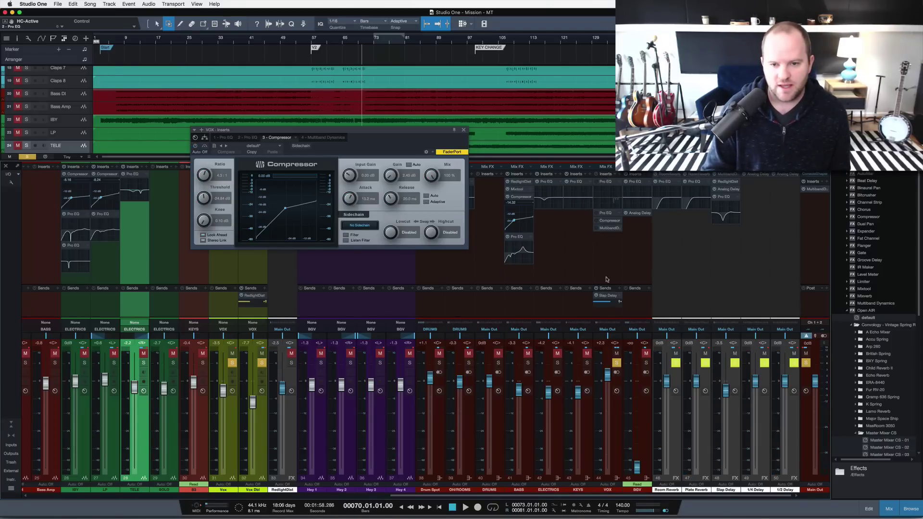
{"action": "key", "text": "space"}
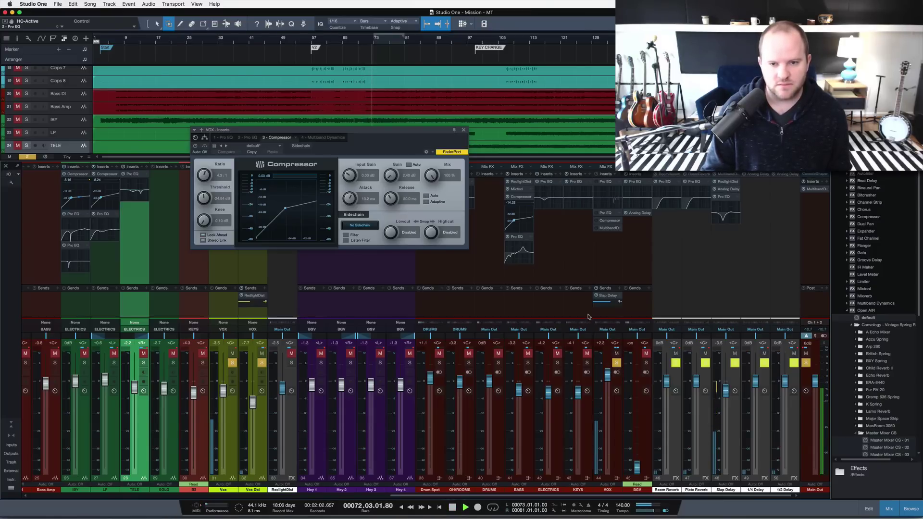
{"action": "left_click", "coordinate": [596, 182]}
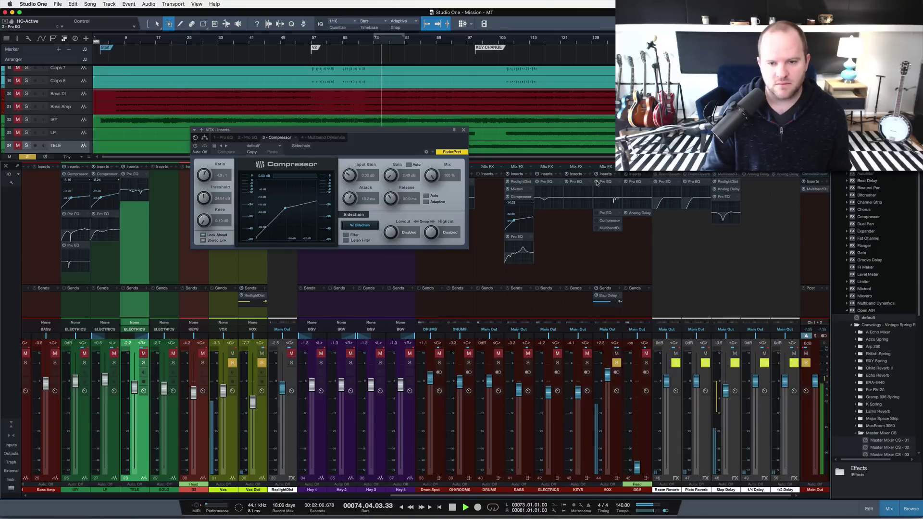
{"action": "key", "text": "space"}
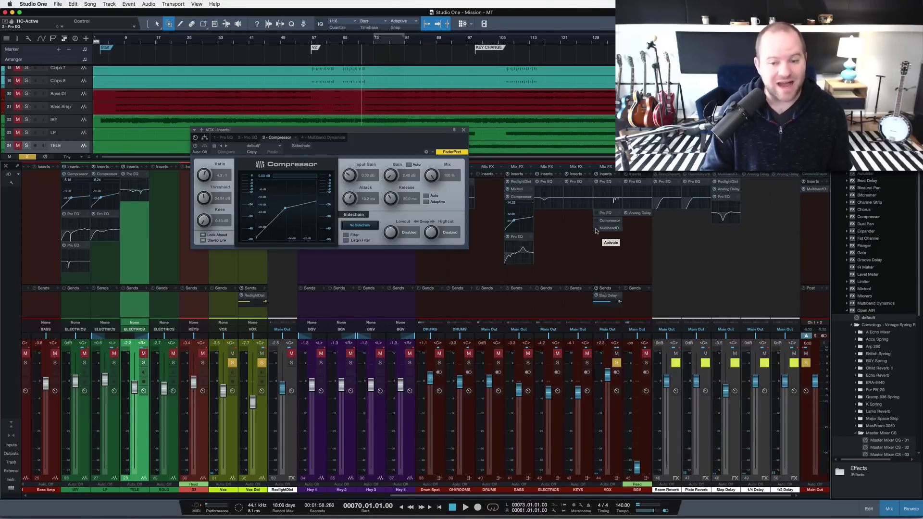
Reactivate the VOX de-esser and, playing from bar 73, set its High Mid low threshold to about -29 dB
{"action": "key", "text": "space"}
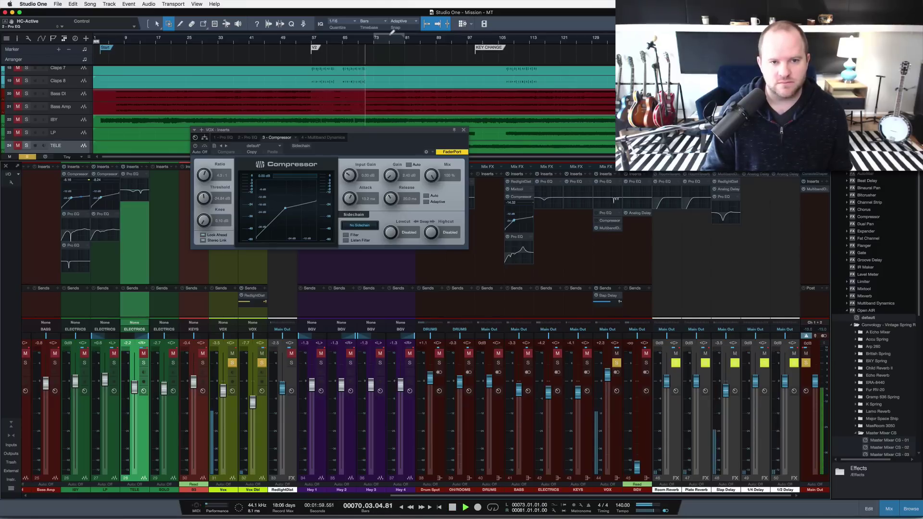
{"action": "left_click", "coordinate": [375, 41]}
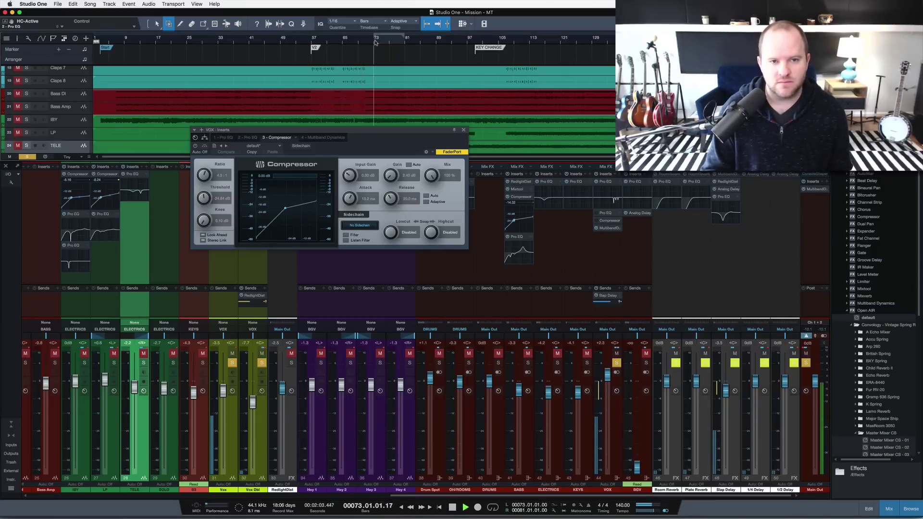
{"action": "left_click", "coordinate": [609, 228]}
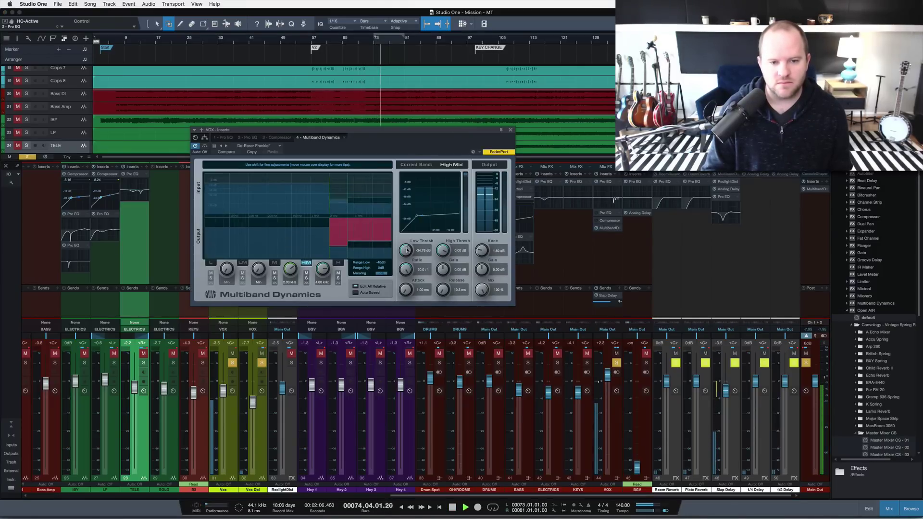
{"action": "left_click_drag", "start_coordinate": [407, 249], "coordinate": [406, 257]}
{"action": "key", "text": "space"}
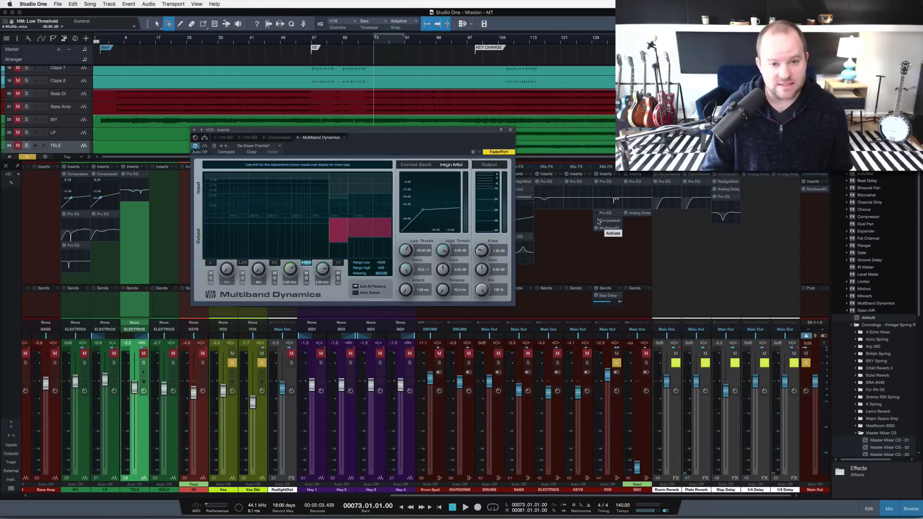
With the VOX Compressor active again, shorten its attack to about 7 ms while listening to the soloed vocal
{"action": "key", "text": "space"}
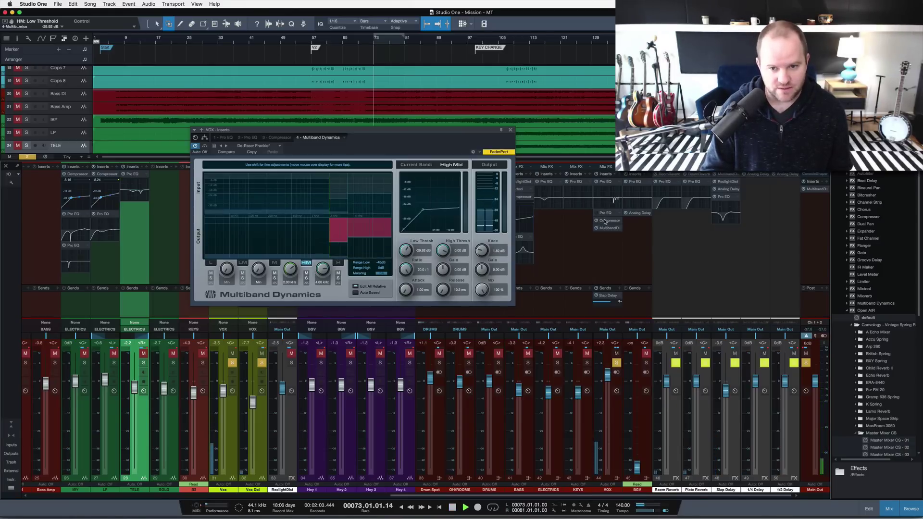
{"action": "left_click", "coordinate": [605, 221]}
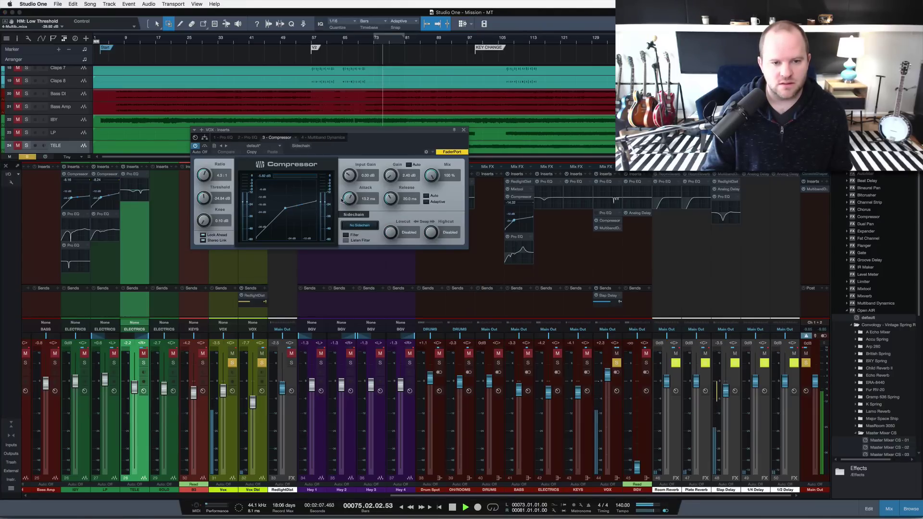
{"action": "left_click_drag", "start_coordinate": [350, 198], "coordinate": [354, 206]}
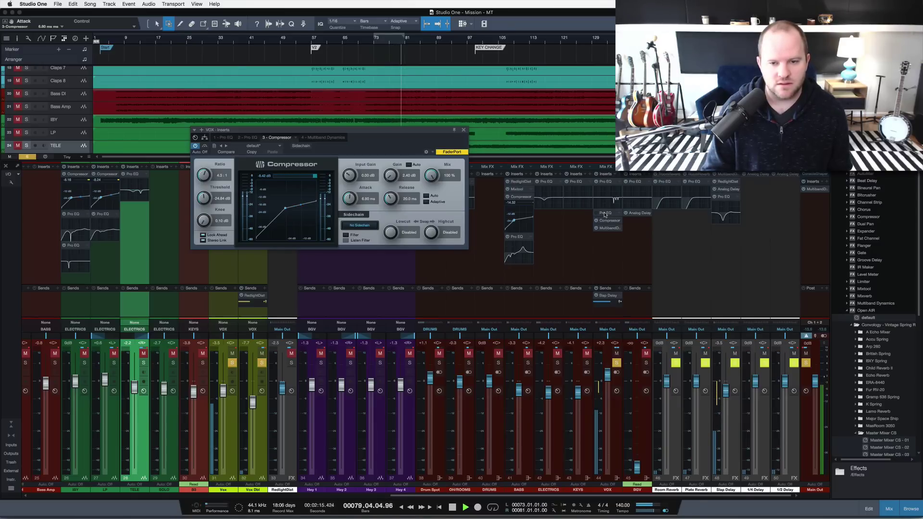
{"action": "key", "text": "space"}
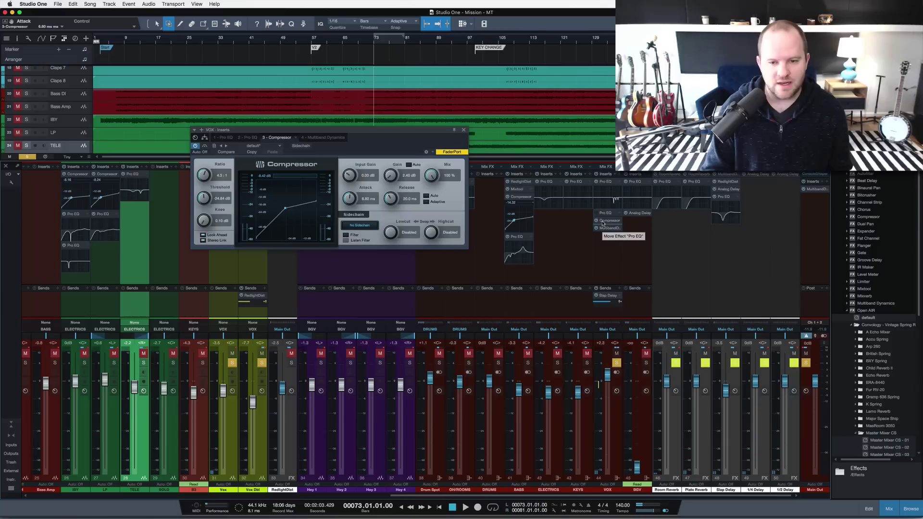
Move the VOX bus's second Pro EQ back below the Compressor, audition it switched on, and bypass it
{"action": "left_click_drag", "start_coordinate": [603, 222], "coordinate": [603, 223]}
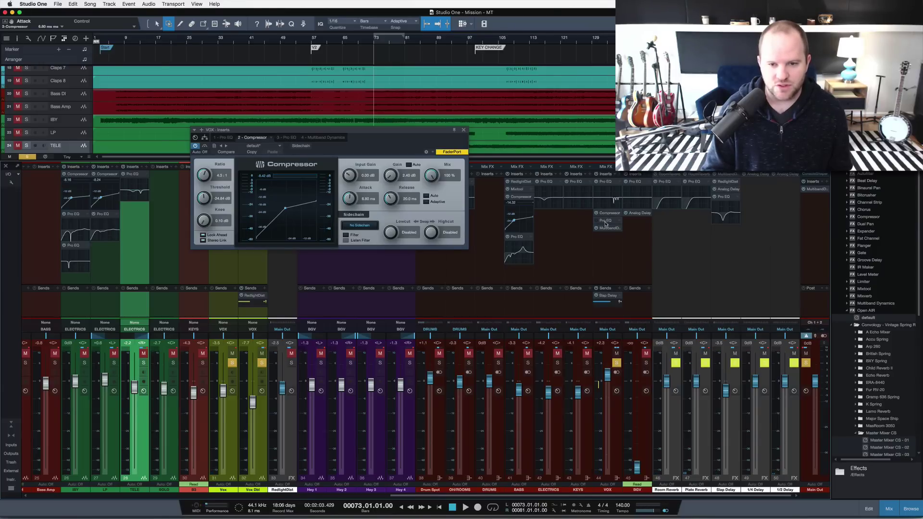
{"action": "left_click", "coordinate": [604, 223]}
{"action": "left_click", "coordinate": [606, 222]}
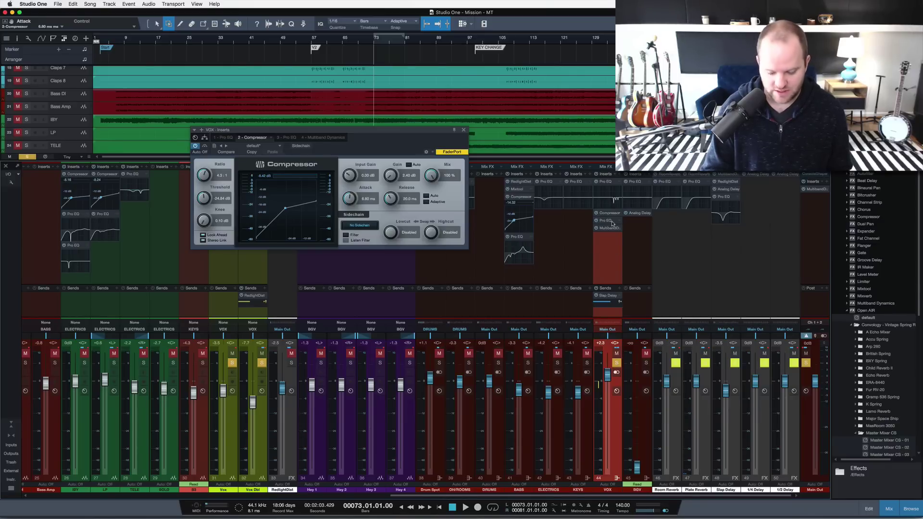
{"action": "double_click", "coordinate": [606, 221]}
{"action": "key", "text": "space"}
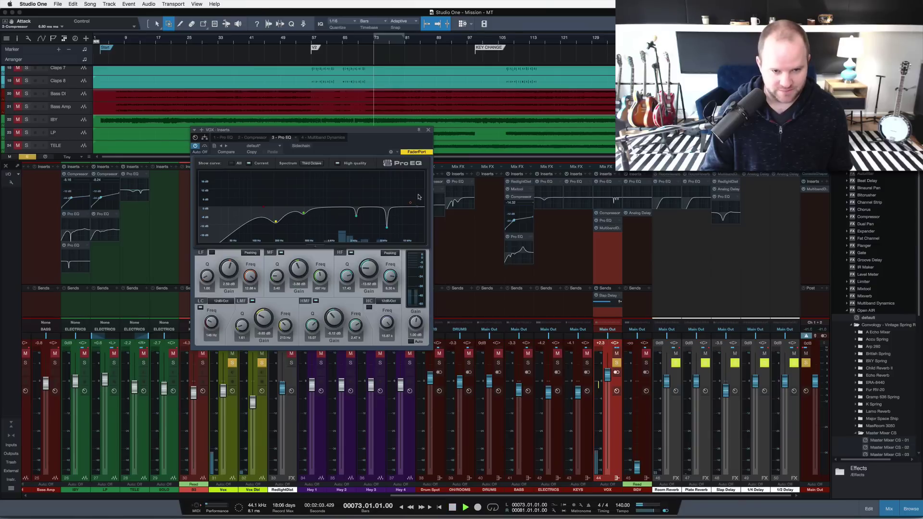
{"action": "key", "text": "space"}
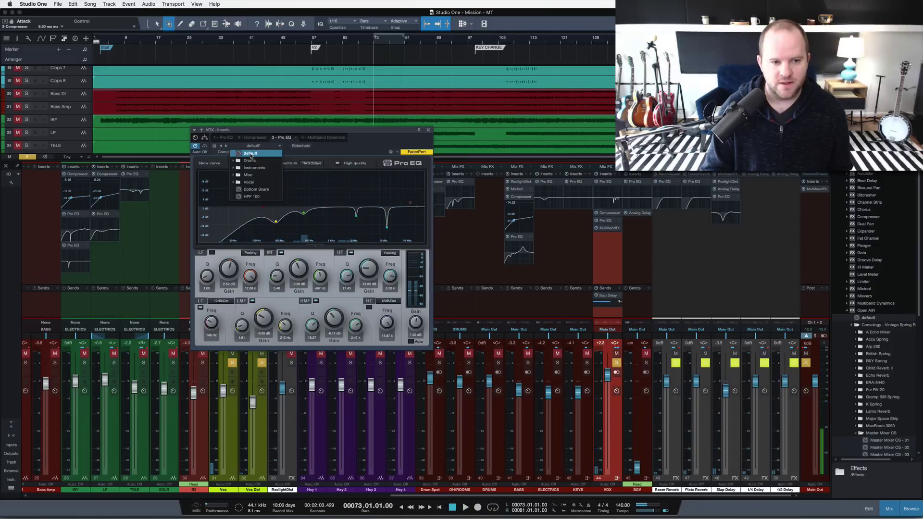
{"action": "left_click", "coordinate": [597, 221]}
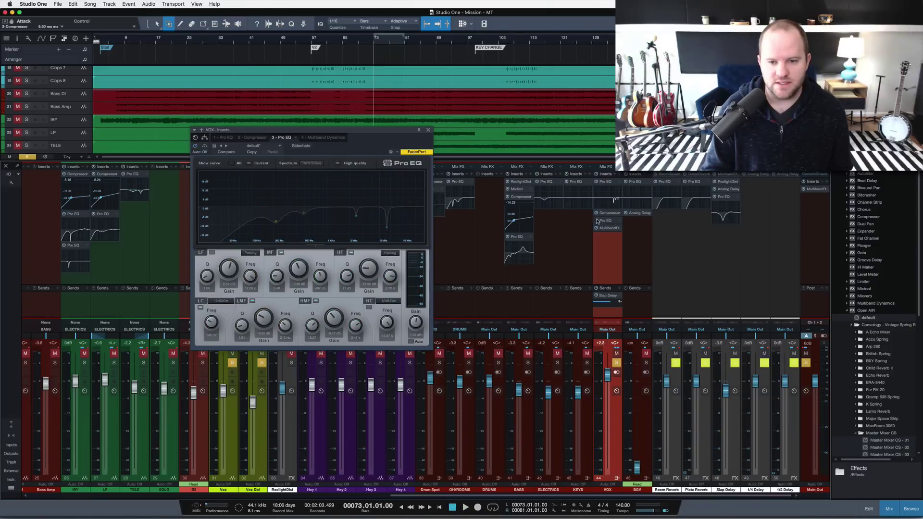
Insert a fresh Pro EQ between the VOX bus's Compressor and its bypassed Pro EQ, and enable the new EQ's low-cut filter
{"action": "double_click", "coordinate": [861, 312]}
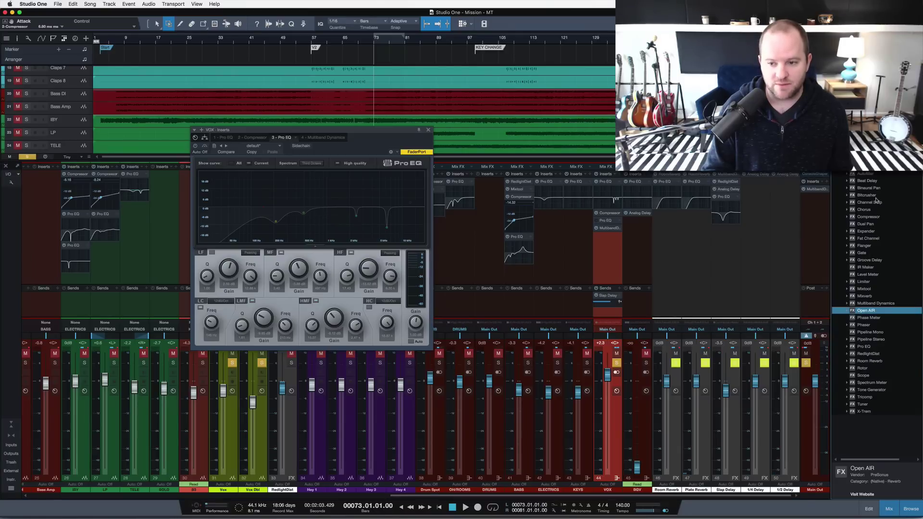
{"action": "left_click_drag", "start_coordinate": [863, 346], "coordinate": [607, 218]}
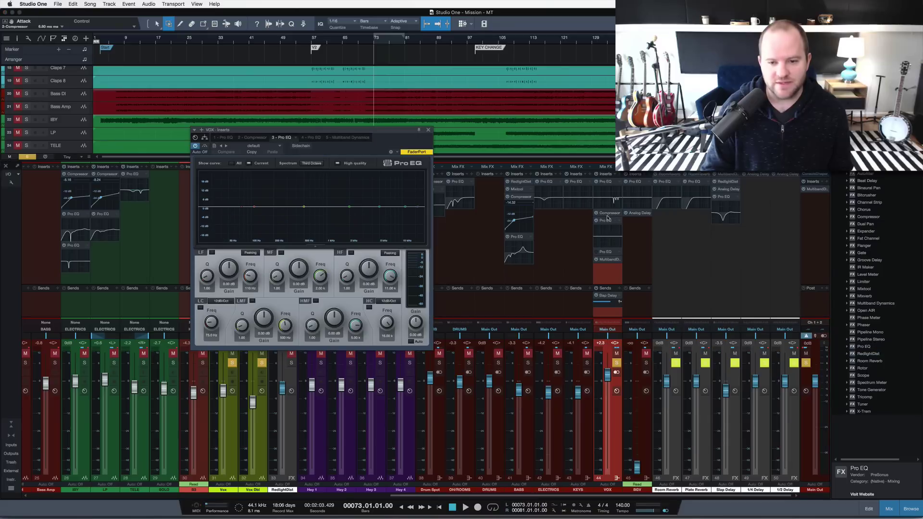
{"action": "left_click", "coordinate": [200, 308]}
On the new VOX Pro EQ, cut about 3.8 dB around 510 Hz, raise the low cut to about 150 Hz, and unsolo the vocal
{"action": "key", "text": "space"}
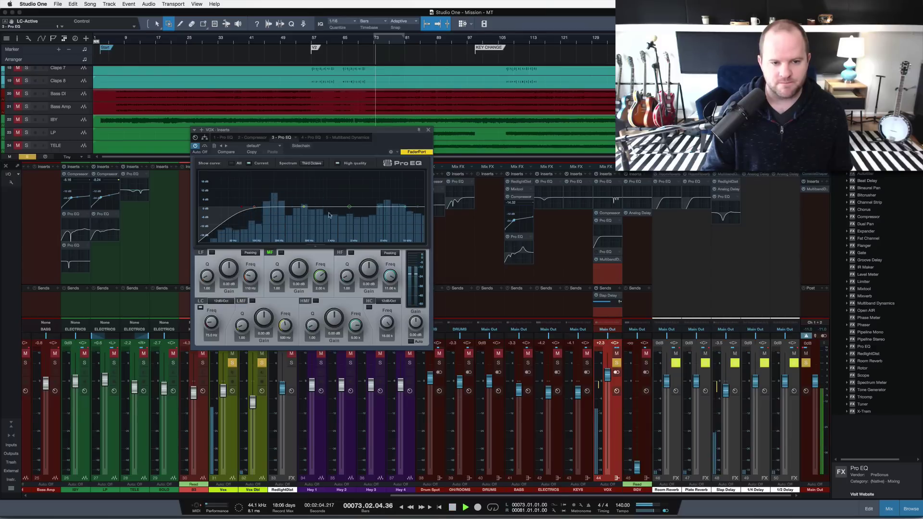
{"action": "left_click_drag", "start_coordinate": [348, 208], "coordinate": [322, 193]}
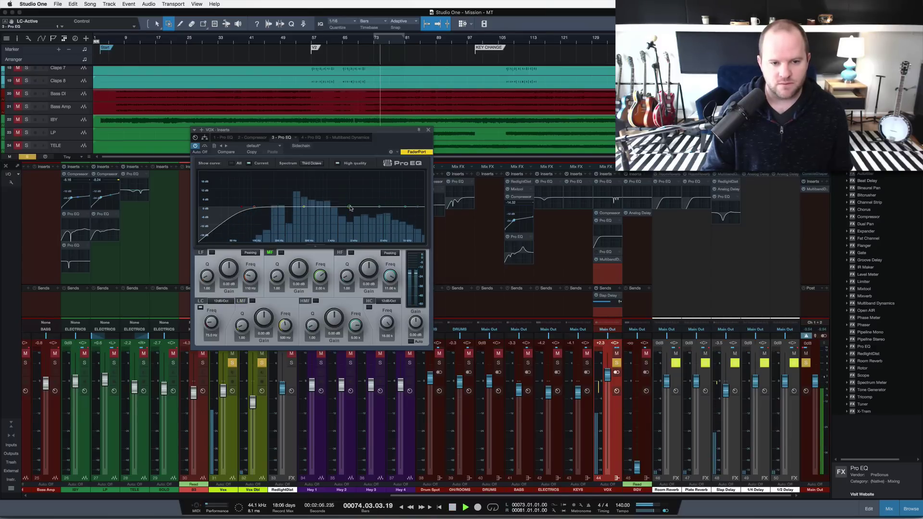
{"action": "scroll", "coordinate": [323, 193], "scroll_direction": "up", "scroll_amount": 3}
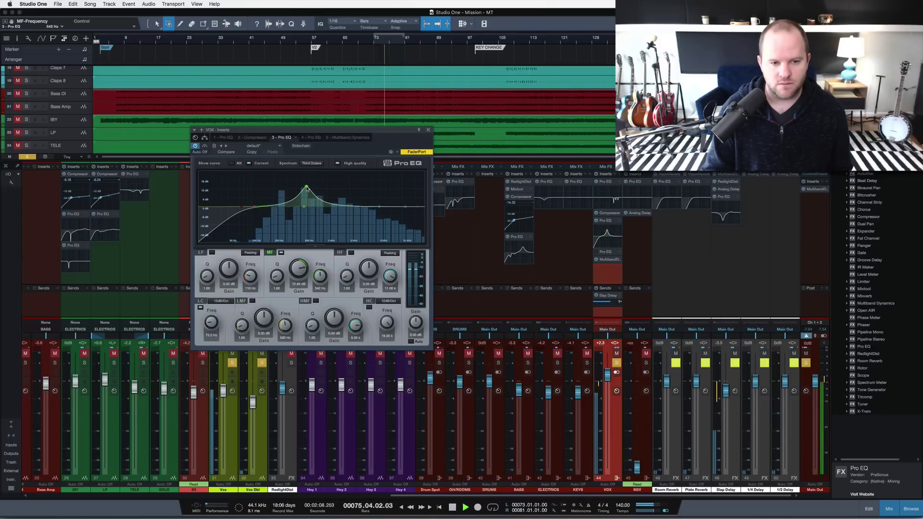
{"action": "left_click_drag", "start_coordinate": [322, 193], "coordinate": [305, 213]}
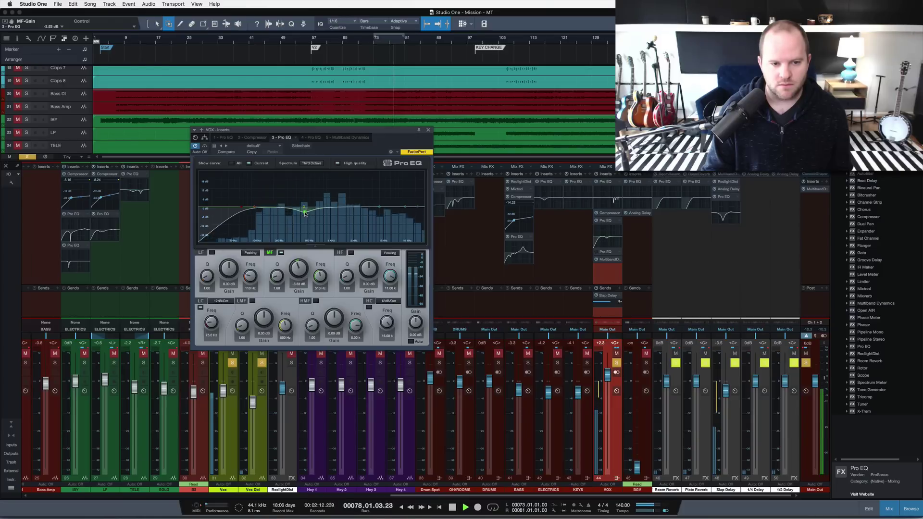
{"action": "left_click_drag", "start_coordinate": [211, 326], "coordinate": [210, 319]}
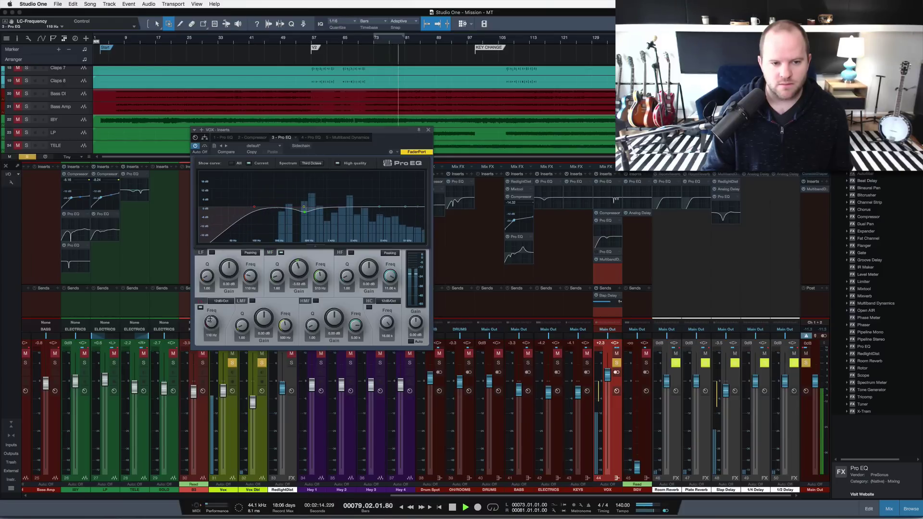
{"action": "key", "text": "s"}
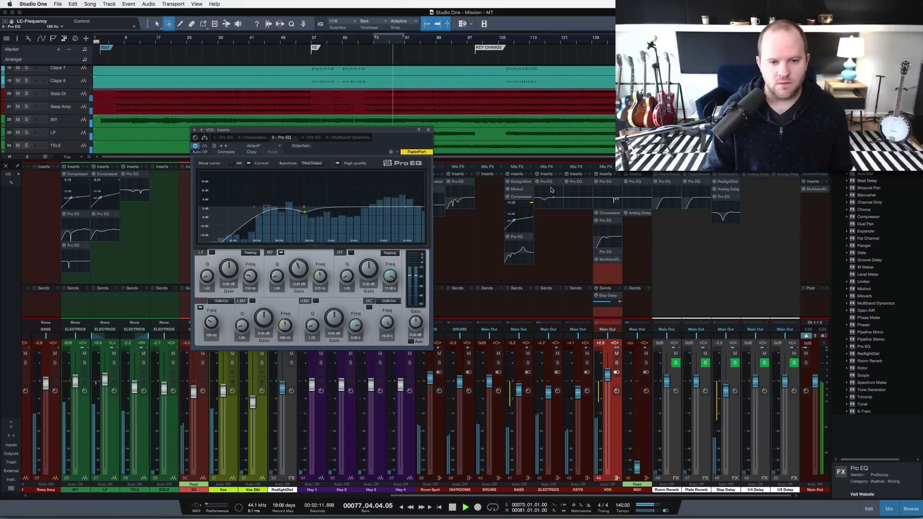
Check the VOX Compressor and set the de-esser's High Mid low threshold to about -27 dB with the full mix playing
{"action": "left_click", "coordinate": [609, 213]}
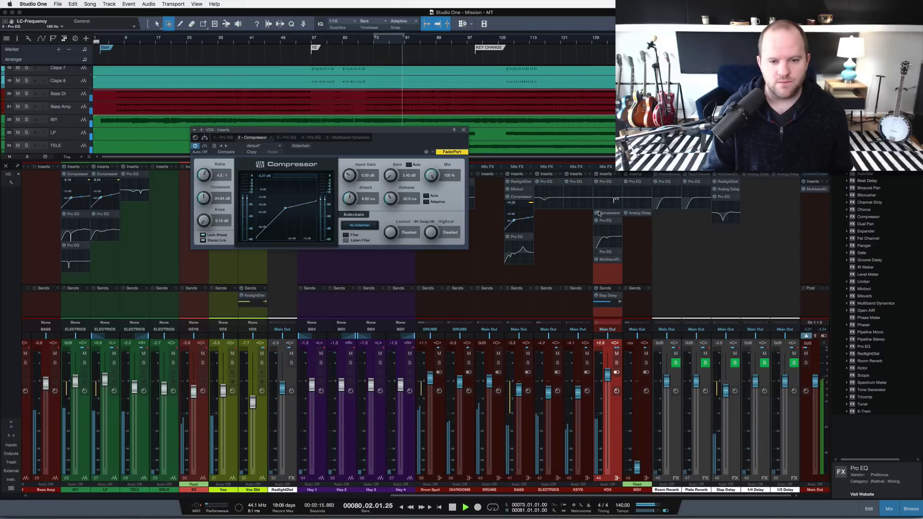
{"action": "left_click", "coordinate": [606, 260]}
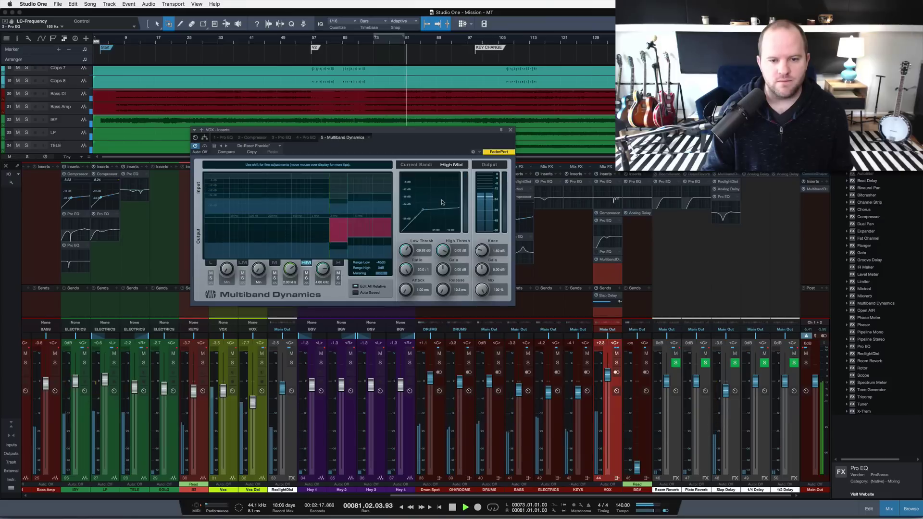
{"action": "left_click_drag", "start_coordinate": [405, 248], "coordinate": [411, 249]}
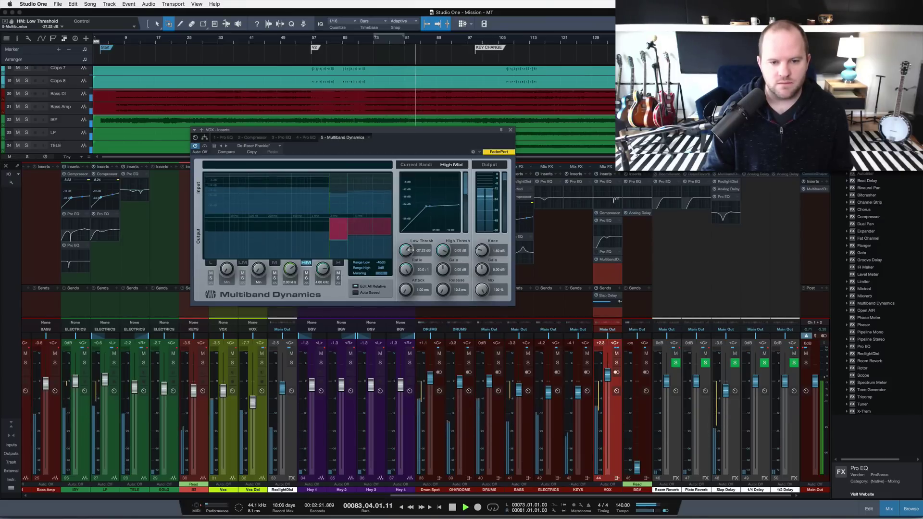
Audition the de-esser with its High band muted, then set only that band's low threshold to about -24.8 dB
{"action": "left_click", "coordinate": [338, 273]}
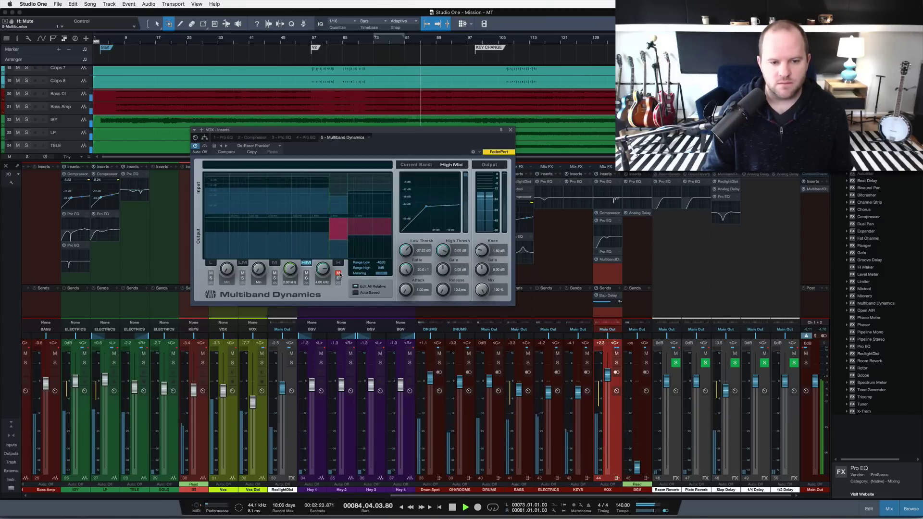
{"action": "left_click", "coordinate": [338, 272]}
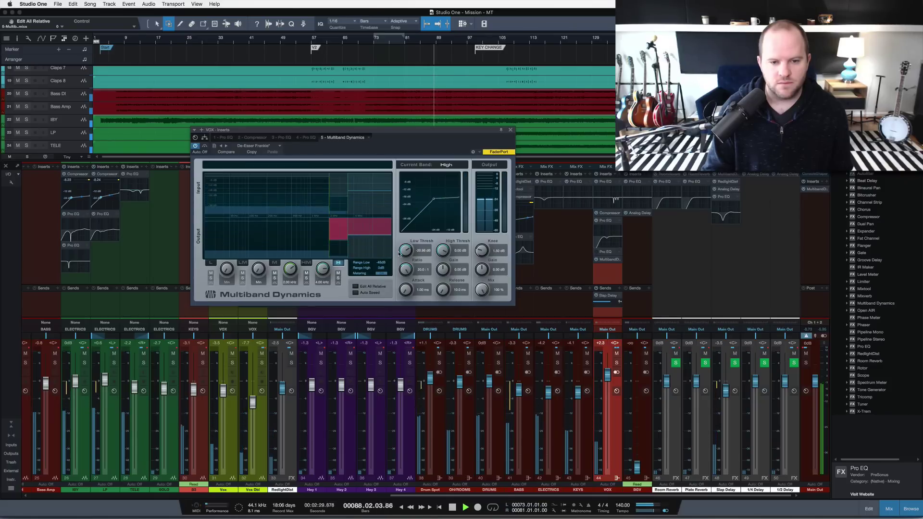
{"action": "left_click_drag", "start_coordinate": [404, 248], "coordinate": [405, 254]}
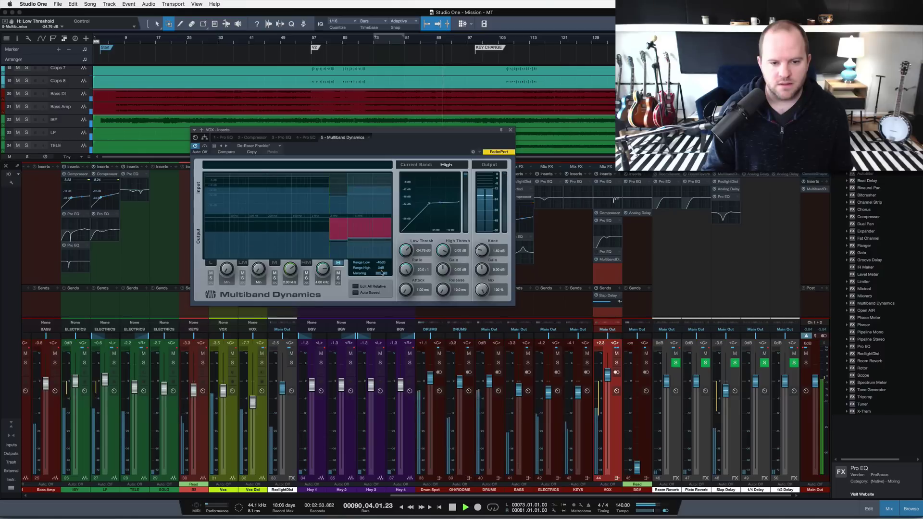
{"action": "left_click", "coordinate": [364, 286]}
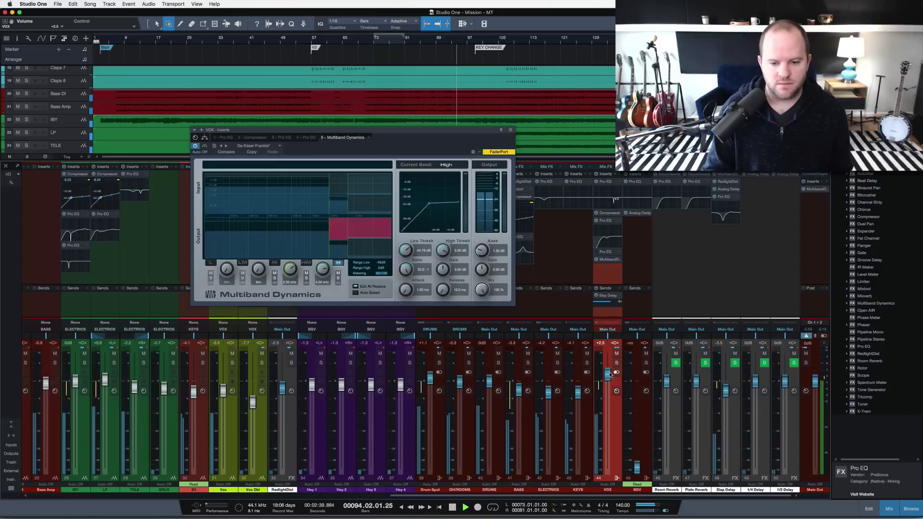
Raise the VOX fader to +3 dB and narrow its third-slot Pro EQ's MF cut to a Q of about 3.1 near 440 Hz
{"action": "left_click_drag", "start_coordinate": [607, 375], "coordinate": [609, 371]}
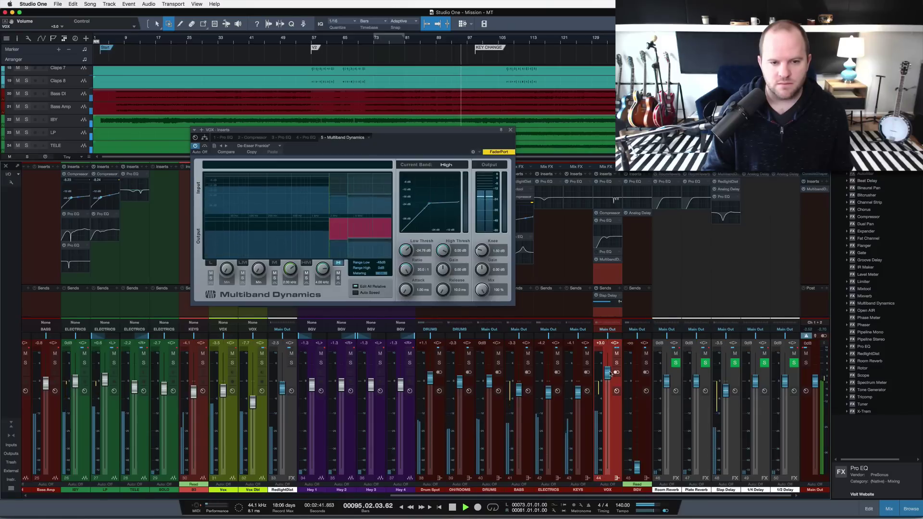
{"action": "left_click", "coordinate": [607, 220]}
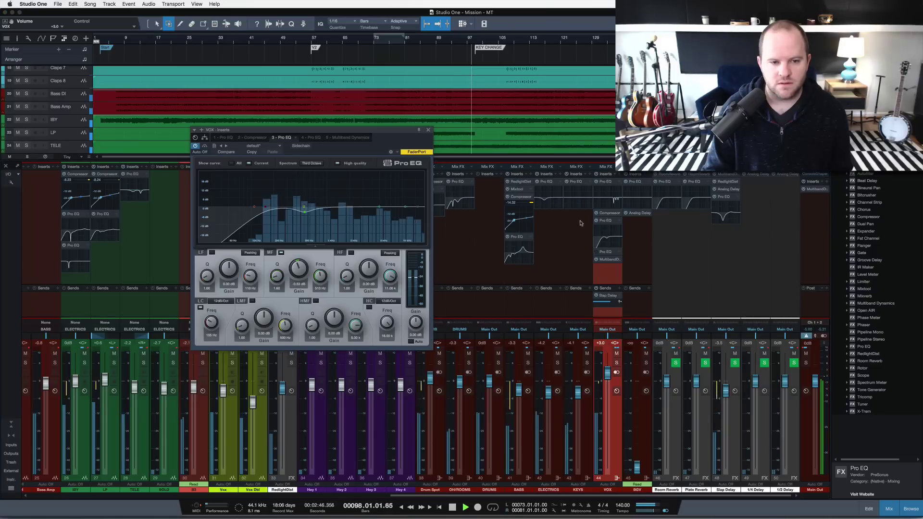
{"action": "double_click", "coordinate": [304, 212]}
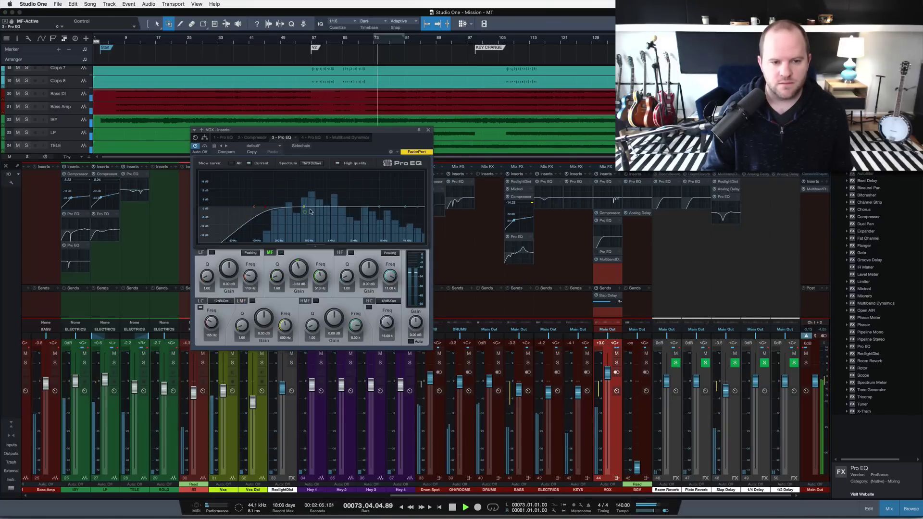
{"action": "mouse_move", "coordinate": [304, 212]}
{"action": "left_mouse_down"}
{"action": "mouse_move", "coordinate": [299, 182]}
{"action": "mouse_move", "coordinate": [301, 214]}
{"action": "left_mouse_up"}
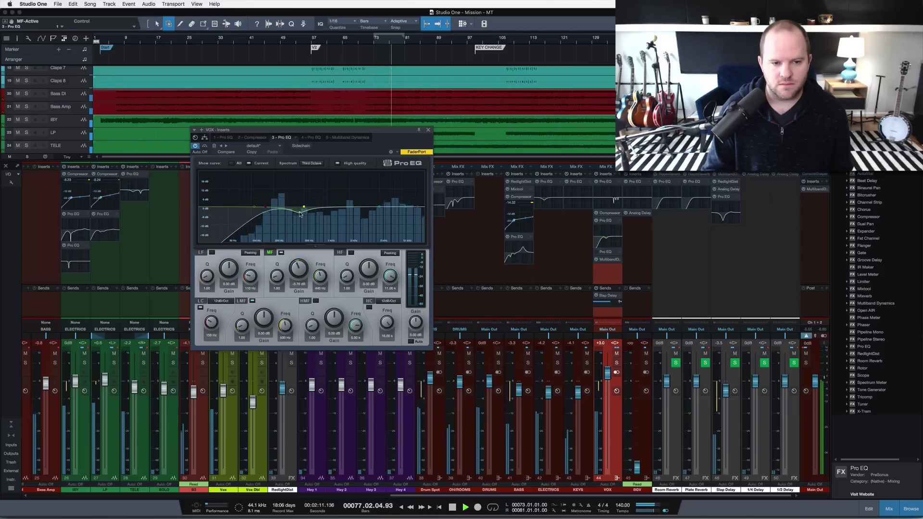
{"action": "scroll", "coordinate": [301, 214], "scroll_direction": "up", "scroll_amount": 3}
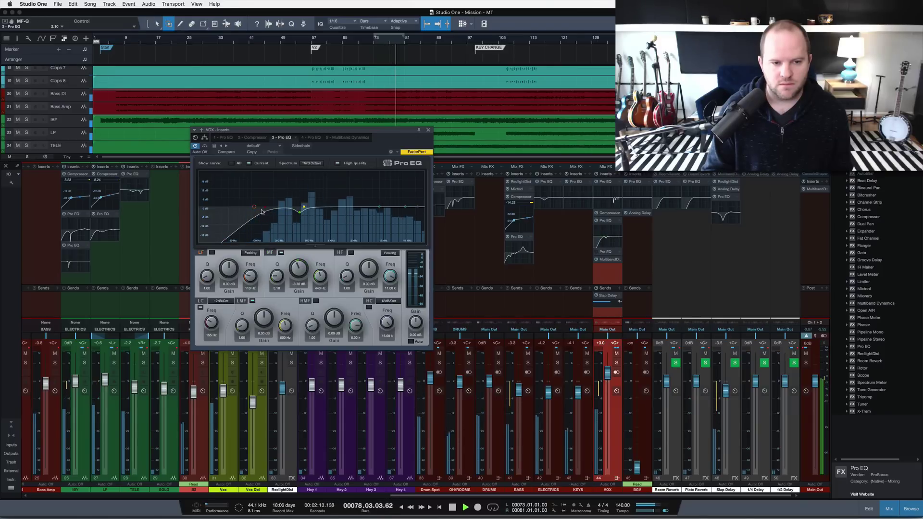
Add an LF cut of about 6.8 dB at 277 Hz and a gentle HMF cut of about 0.7 dB near 3.3 kHz
{"action": "left_click_drag", "start_coordinate": [255, 208], "coordinate": [285, 218]}
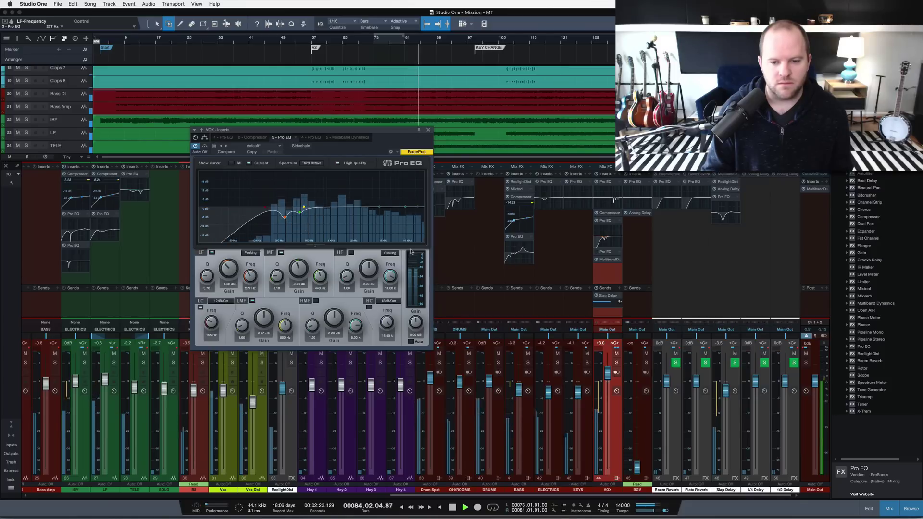
{"action": "left_click", "coordinate": [596, 298]}
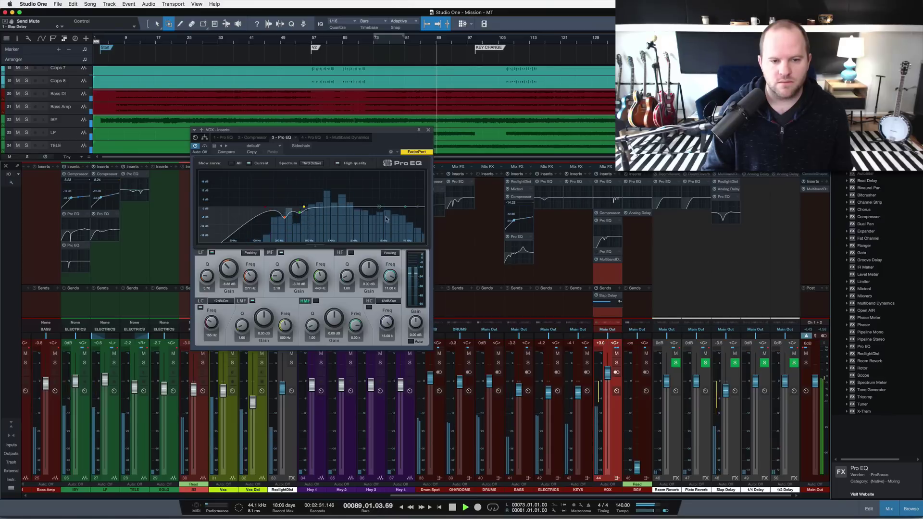
{"action": "mouse_move", "coordinate": [379, 206]}
{"action": "left_mouse_down"}
{"action": "mouse_move", "coordinate": [361, 182]}
{"action": "mouse_move", "coordinate": [388, 185]}
{"action": "mouse_move", "coordinate": [364, 178]}
{"action": "mouse_move", "coordinate": [366, 210]}
{"action": "left_mouse_up"}
{"action": "scroll", "coordinate": [366, 179], "scroll_direction": "up", "scroll_amount": 2}
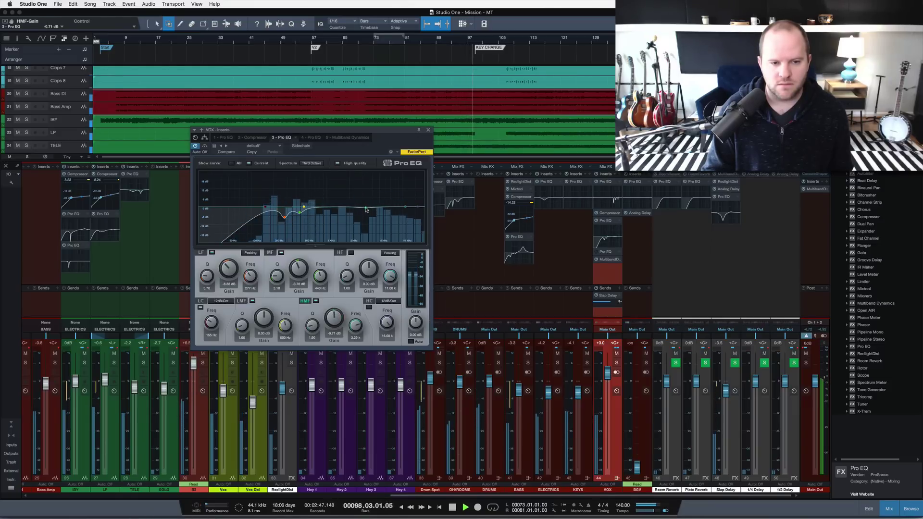
Widen the LF cut's Q and deepen the MF cut to about 4.7 dB at a slightly higher frequency
{"action": "scroll", "coordinate": [283, 218], "scroll_direction": "down", "scroll_amount": 3}
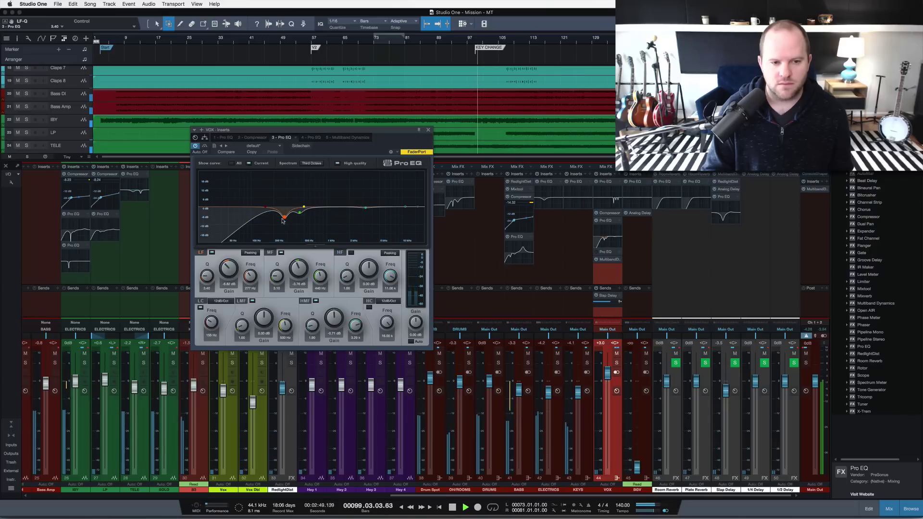
{"action": "scroll", "coordinate": [283, 220], "scroll_direction": "down", "scroll_amount": 2}
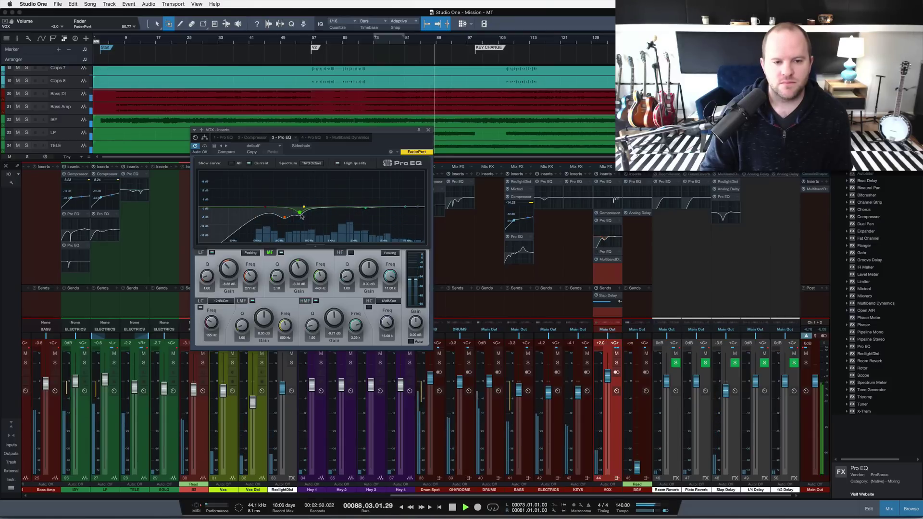
{"action": "mouse_move", "coordinate": [302, 216]}
{"action": "left_mouse_down"}
{"action": "mouse_move", "coordinate": [304, 179]}
{"action": "mouse_move", "coordinate": [302, 217]}
{"action": "mouse_move", "coordinate": [312, 179]}
{"action": "mouse_move", "coordinate": [311, 215]}
{"action": "left_mouse_up"}
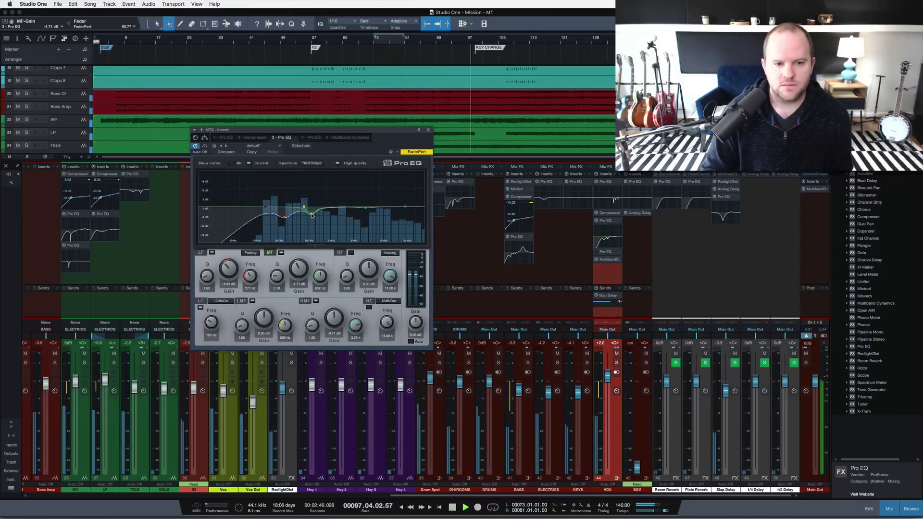
Solo the RedlightDist channel, play it from about bar 87, and open its Pro EQ clear of the channel strip
{"action": "left_click_drag", "start_coordinate": [311, 130], "coordinate": [266, 137]}
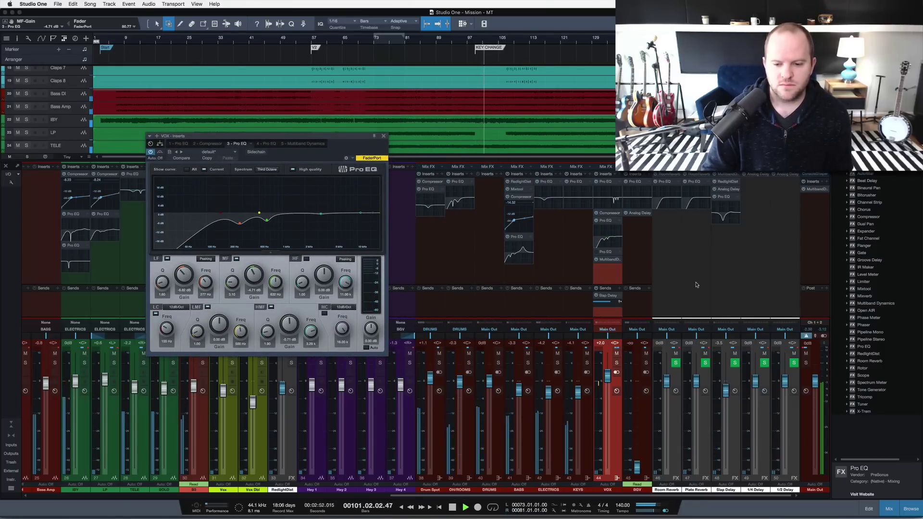
{"action": "left_click", "coordinate": [291, 362]}
{"action": "key", "text": "KP_1"}
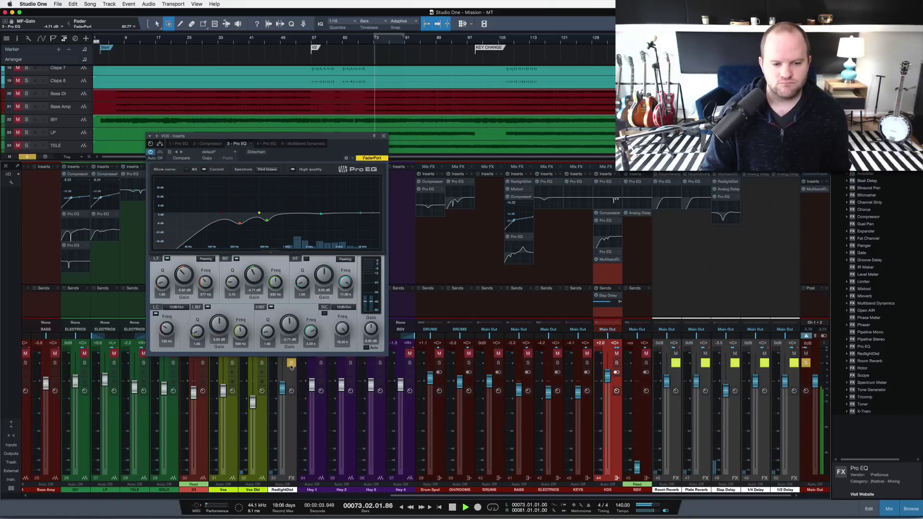
{"action": "left_click", "coordinate": [428, 40]}
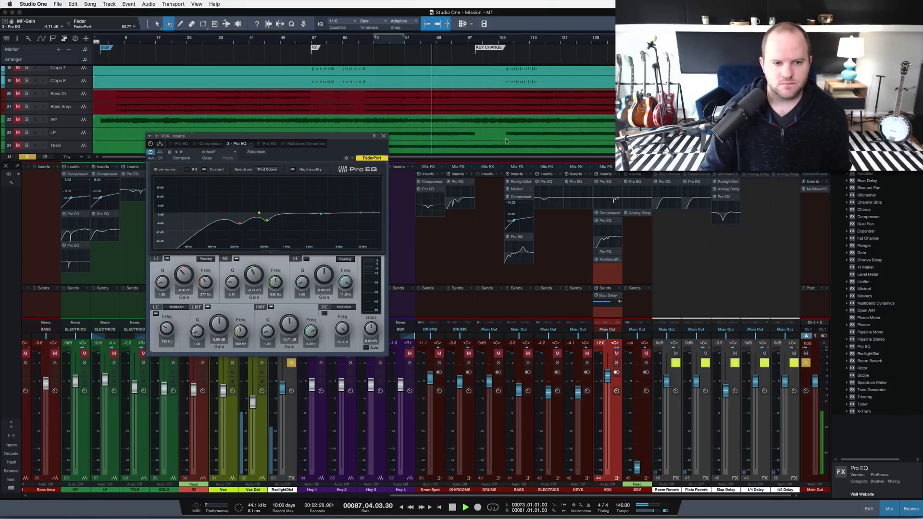
{"action": "left_click_drag", "start_coordinate": [294, 139], "coordinate": [651, 144]}
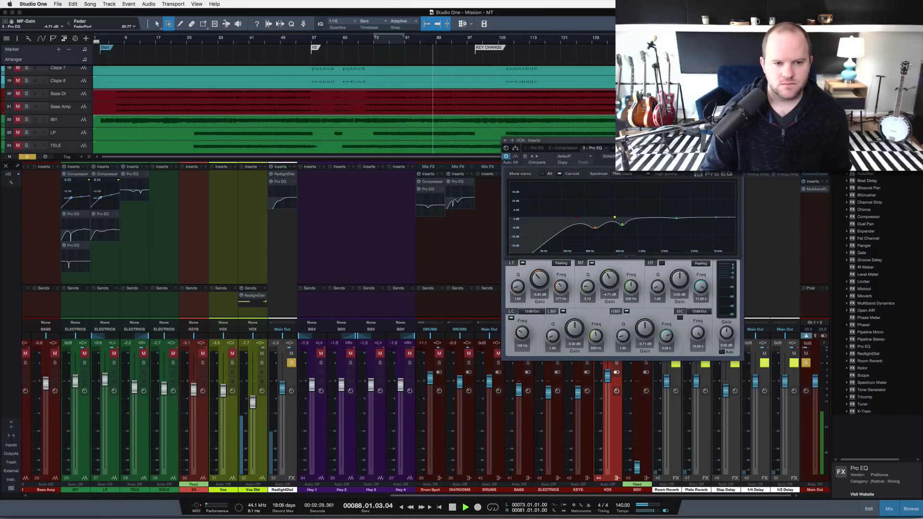
{"action": "left_click", "coordinate": [282, 182]}
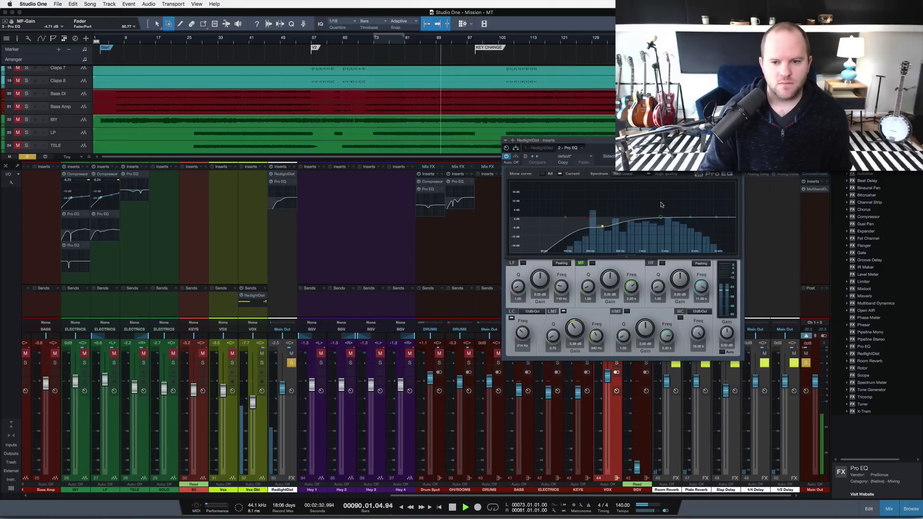
{"action": "left_click", "coordinate": [282, 217]}
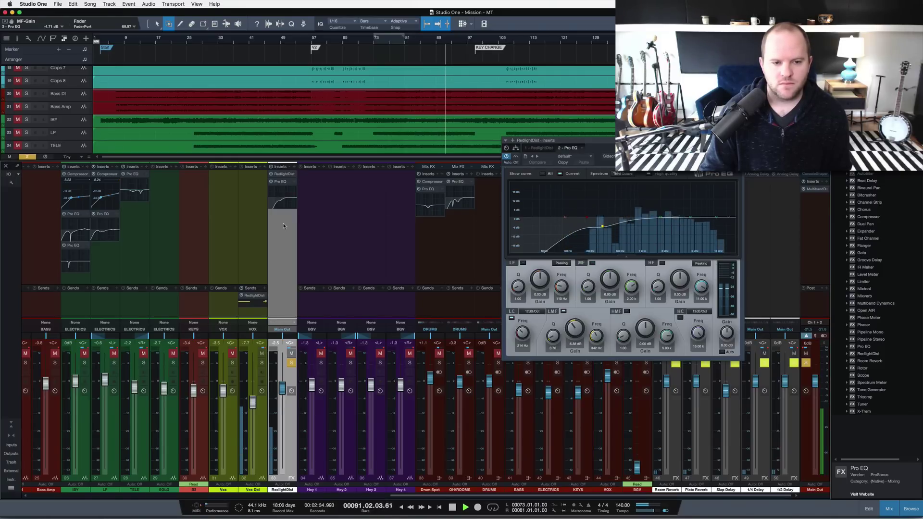
Audition a deep HMF cut on RedlightDist's Pro EQ, then replace it with a high-cut filter just under 5 kHz
{"action": "left_click_drag", "start_coordinate": [689, 218], "coordinate": [698, 240]}
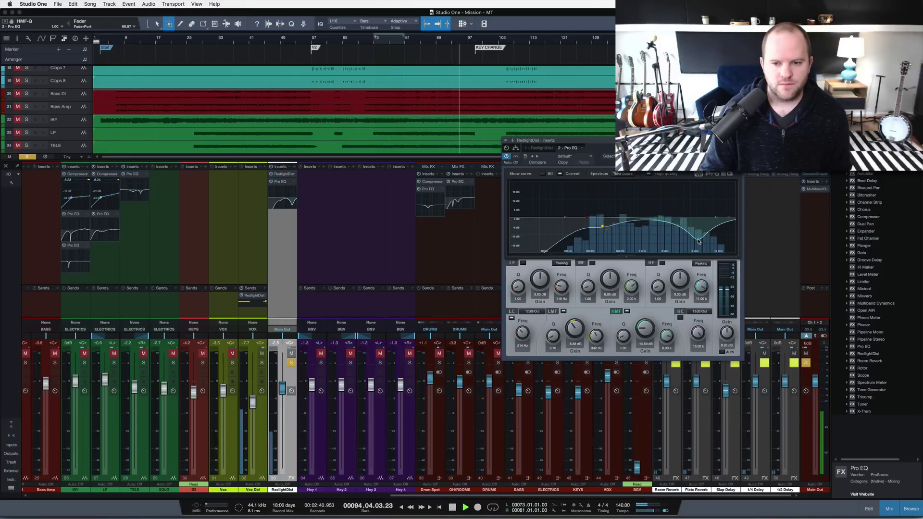
{"action": "key", "text": "space"}
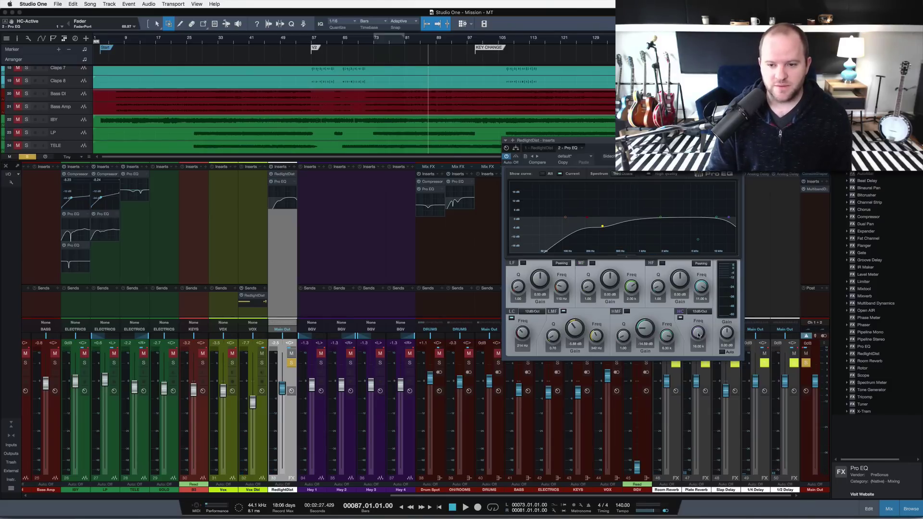
{"action": "left_click_drag", "start_coordinate": [698, 335], "coordinate": [698, 348]}
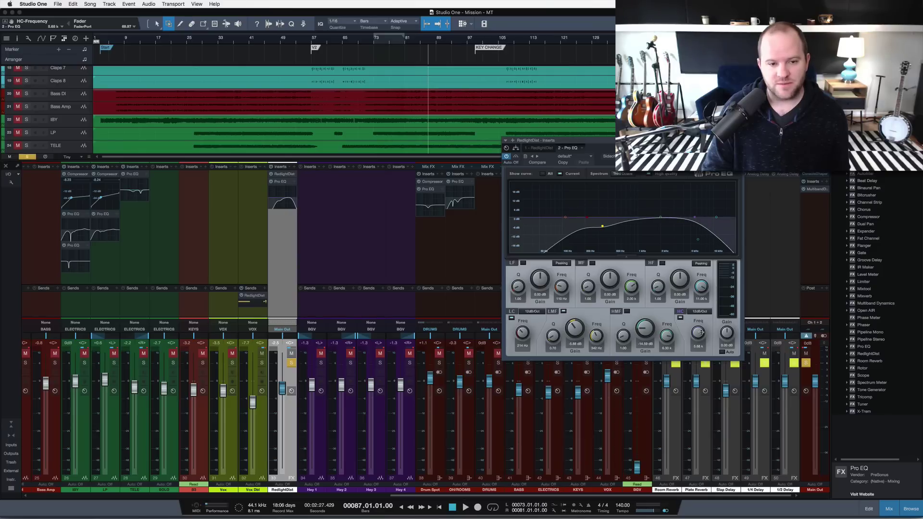
{"action": "key", "text": "space"}
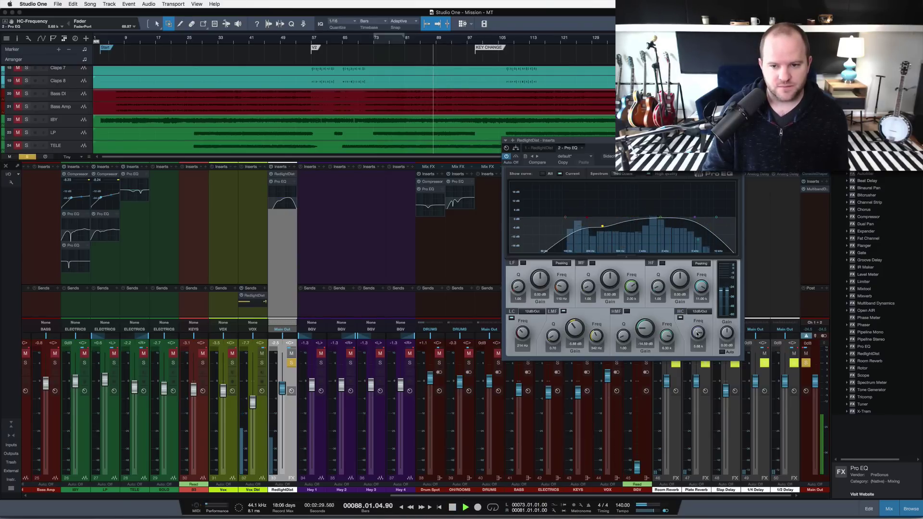
{"action": "left_click_drag", "start_coordinate": [697, 330], "coordinate": [697, 336]}
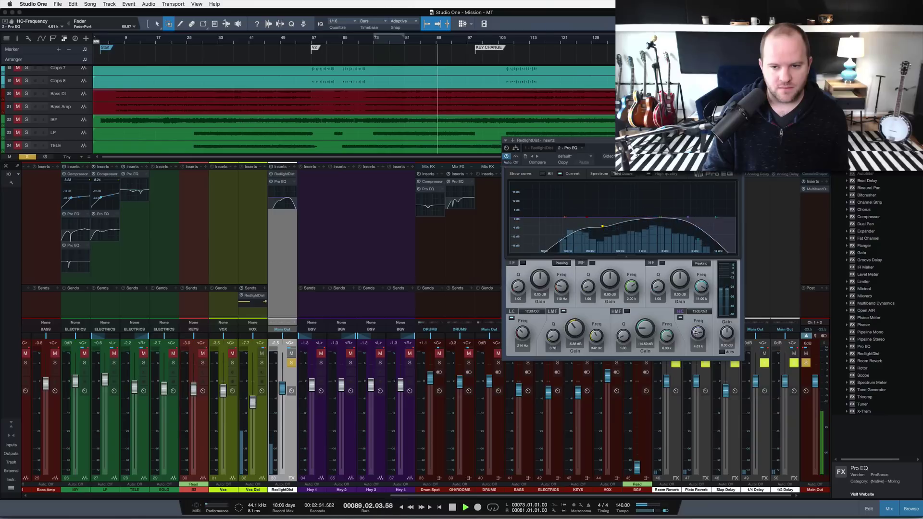
Unsolo RedlightDist and check the VOX bus briefly in solo during playback, finishing with playback stopped and RedlightDist's Pro EQ closed
{"action": "left_click", "coordinate": [291, 363]}
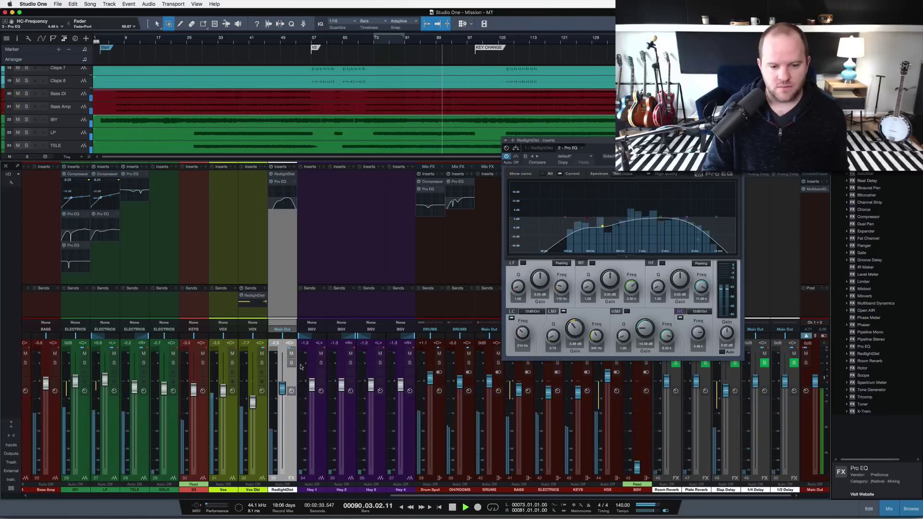
{"action": "left_click", "coordinate": [617, 363]}
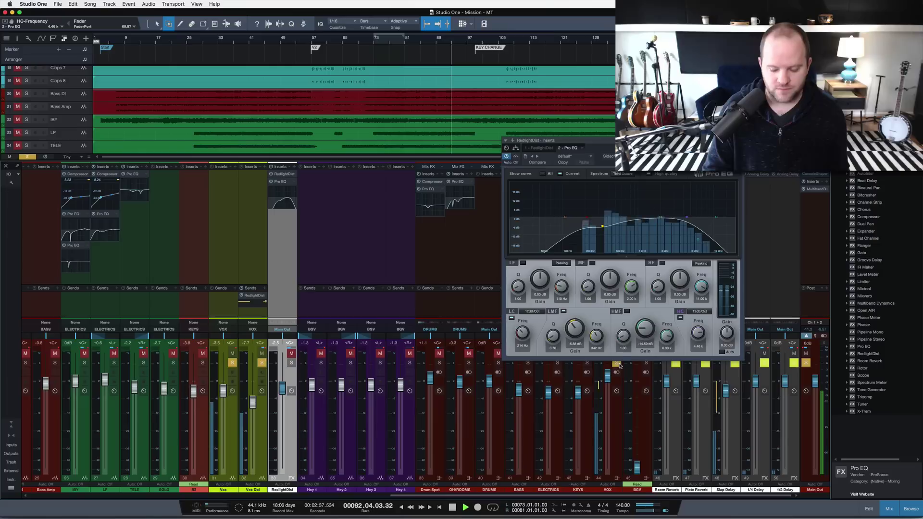
{"action": "left_click", "coordinate": [616, 363]}
{"action": "key", "text": "space"}
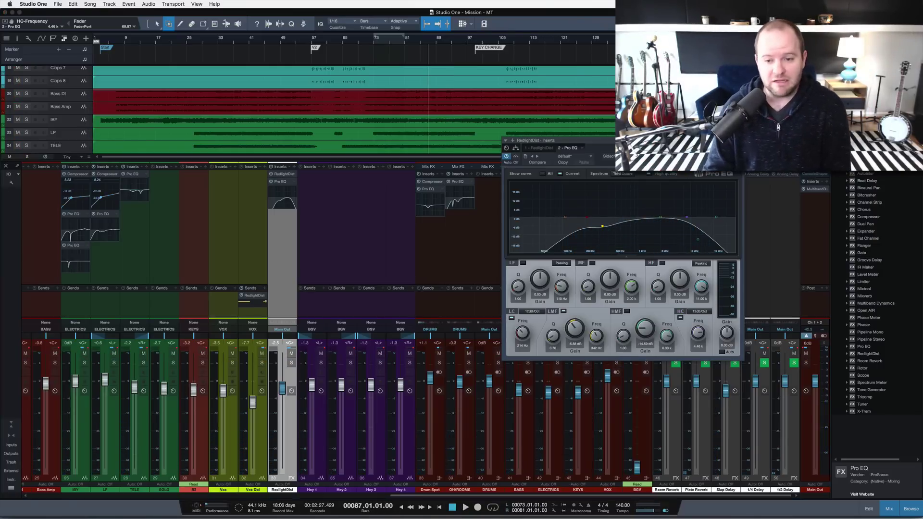
{"action": "left_click", "coordinate": [748, 165]}
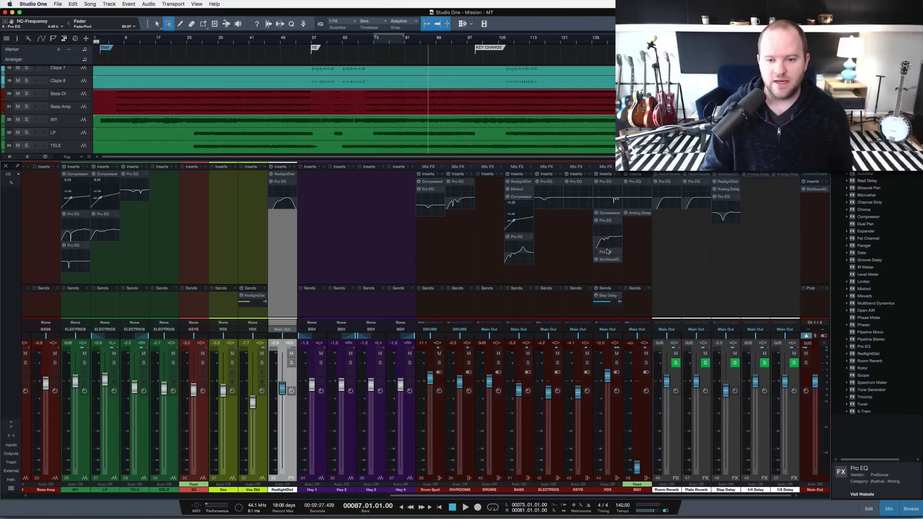
Compare the VOX bus's slot 3 Pro EQ with the bypassed slot 4 Pro EQ, and review its Multiband Dynamics de-esser and Compressor settings
{"action": "double_click", "coordinate": [604, 222]}
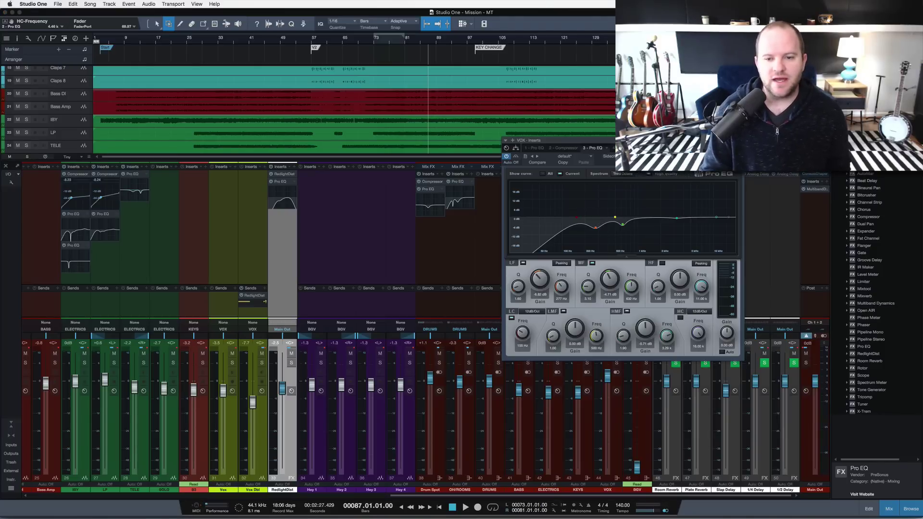
{"action": "left_click_drag", "start_coordinate": [604, 140], "coordinate": [304, 172]}
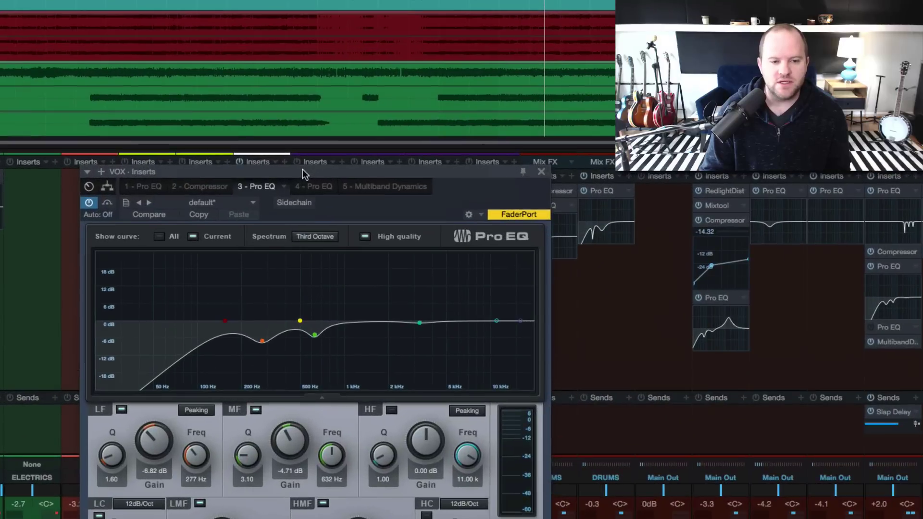
{"action": "left_click", "coordinate": [313, 186]}
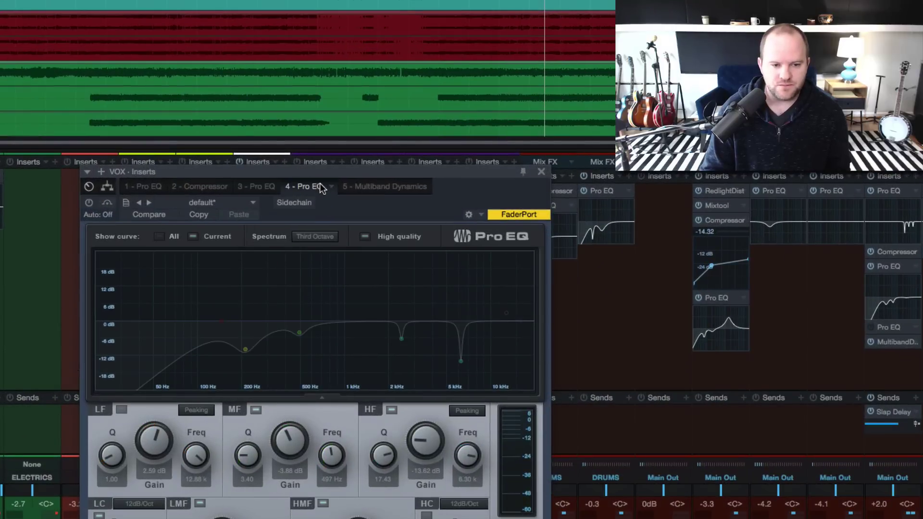
{"action": "left_click", "coordinate": [90, 203]}
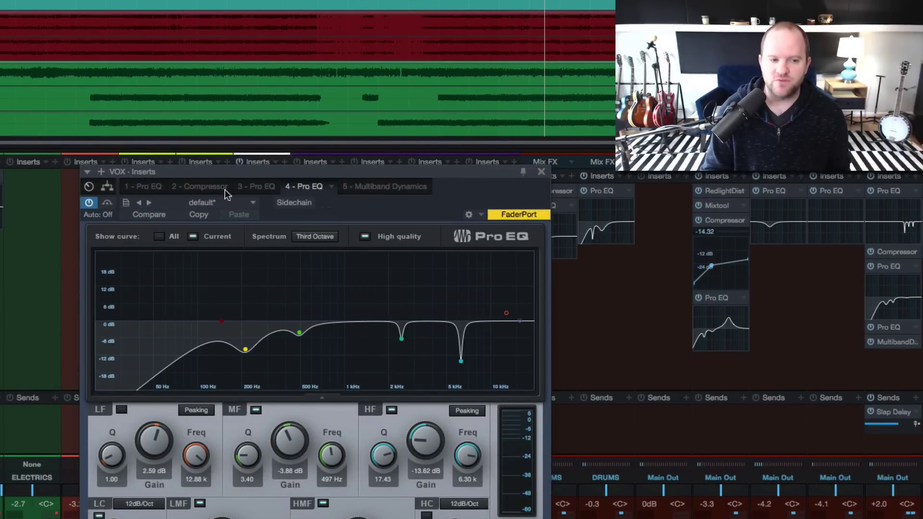
{"action": "left_click", "coordinate": [89, 203]}
{"action": "left_click", "coordinate": [269, 187]}
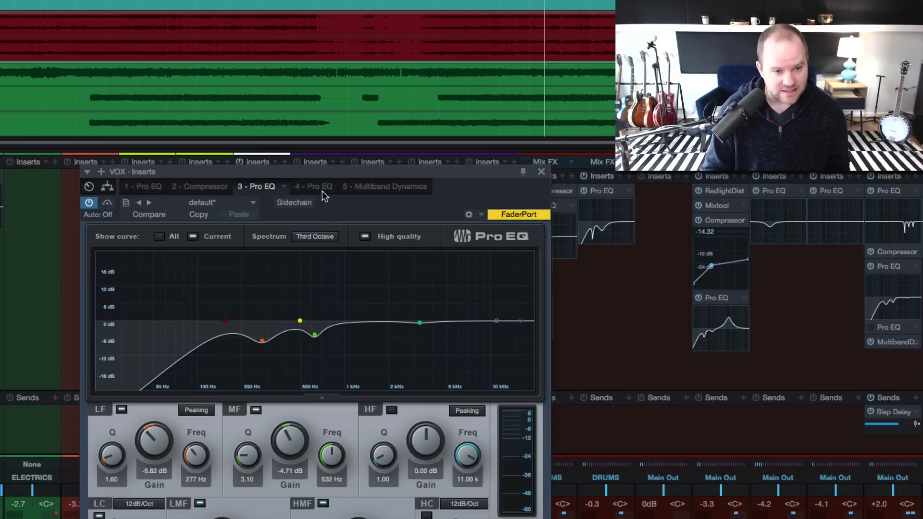
{"action": "left_click", "coordinate": [402, 192]}
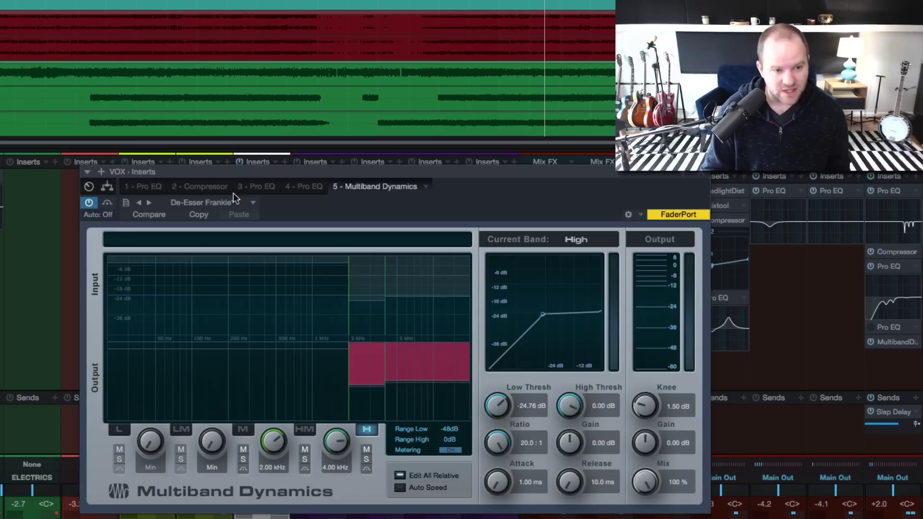
{"action": "left_click", "coordinate": [207, 187]}
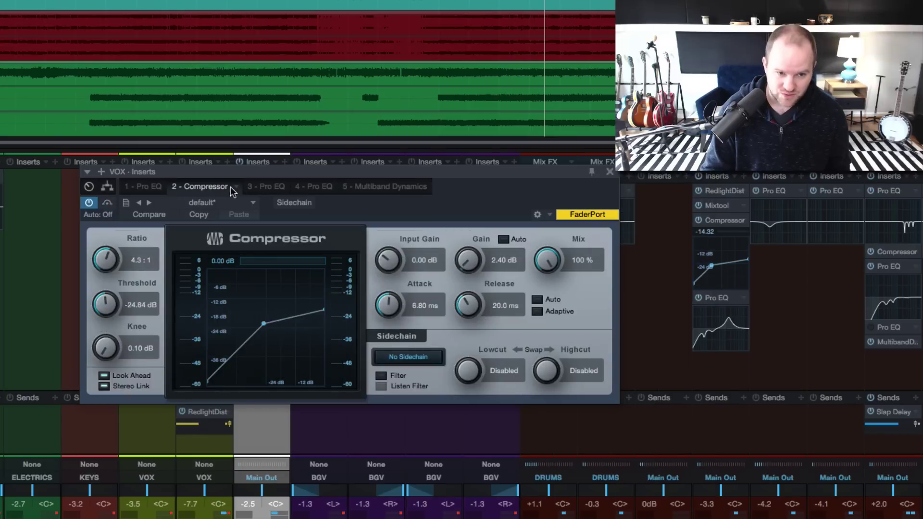
{"action": "left_click", "coordinate": [263, 187]}
Remove the bypassed slot 4 Pro EQ from the VOX bus inserts and close the plug-in window
{"action": "left_click", "coordinate": [317, 187]}
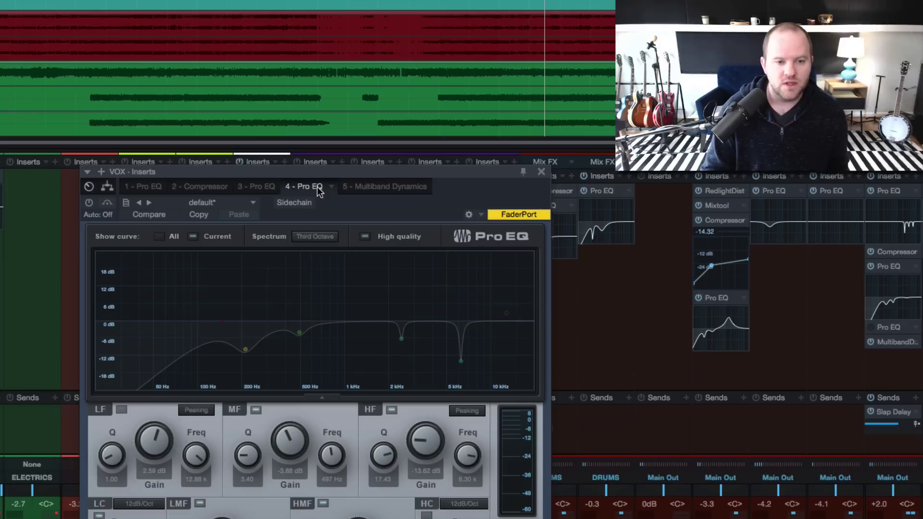
{"action": "left_click", "coordinate": [331, 188]}
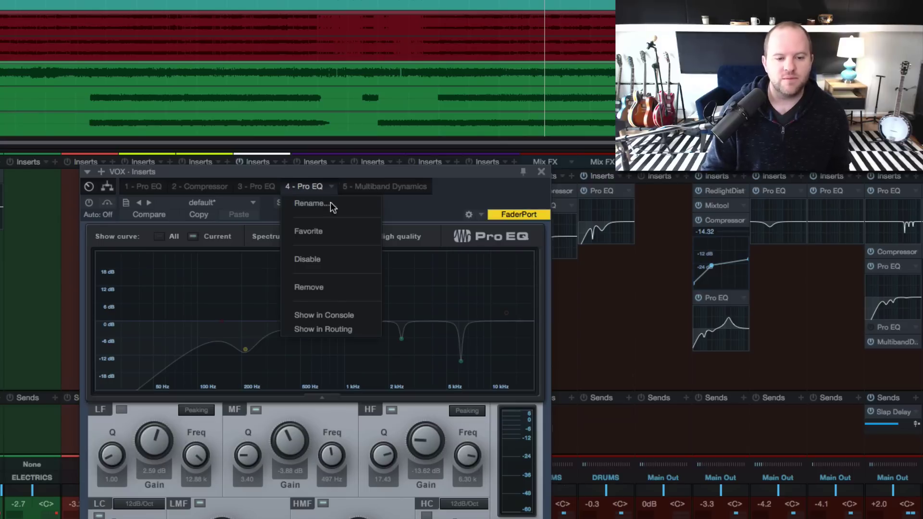
{"action": "left_click", "coordinate": [322, 290]}
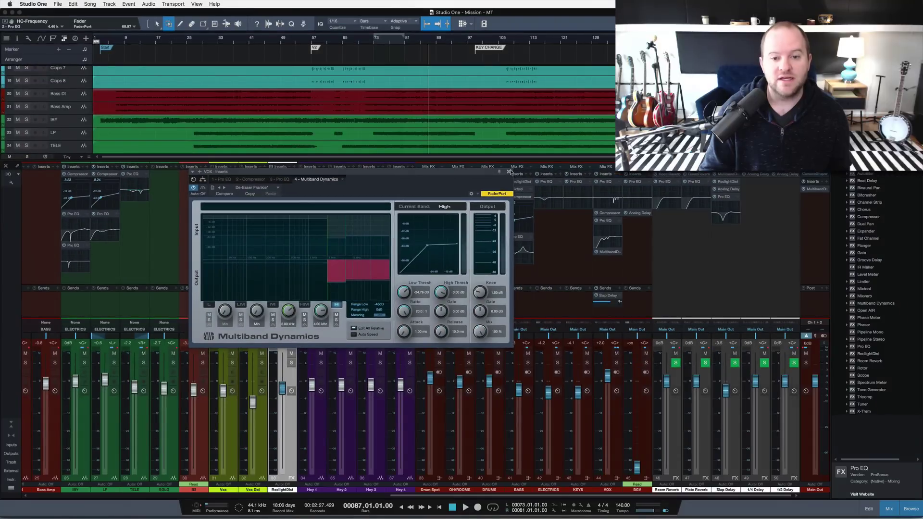
{"action": "left_click", "coordinate": [508, 173]}
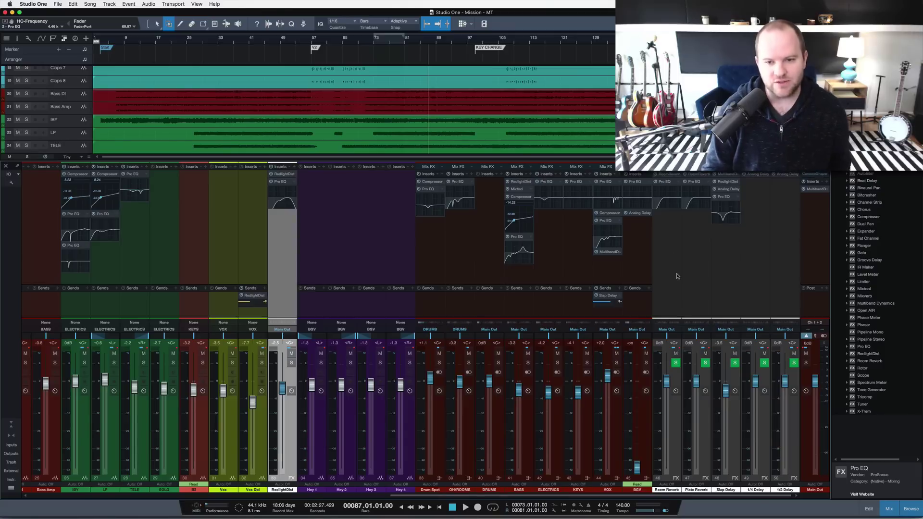
Select the VOX bus channel in the mixer, followed by the Main Out channel
{"action": "left_click", "coordinate": [572, 262]}
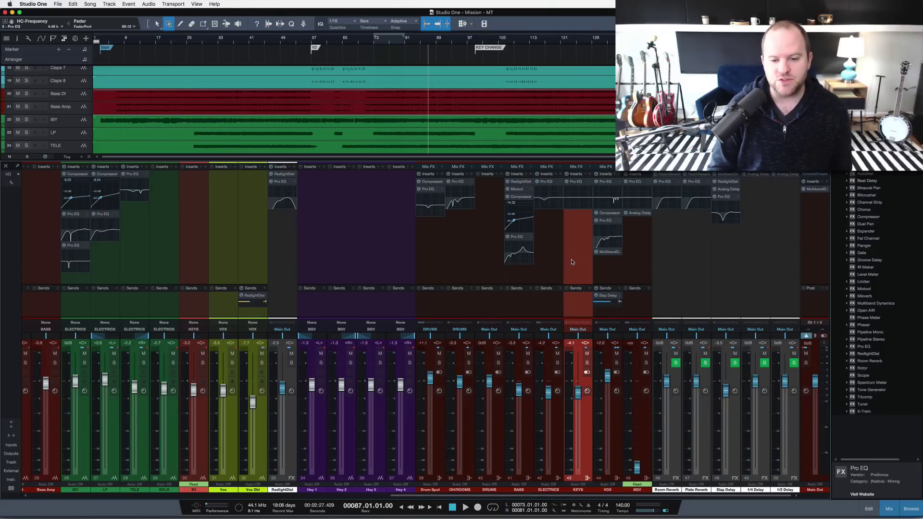
{"action": "left_click", "coordinate": [605, 270]}
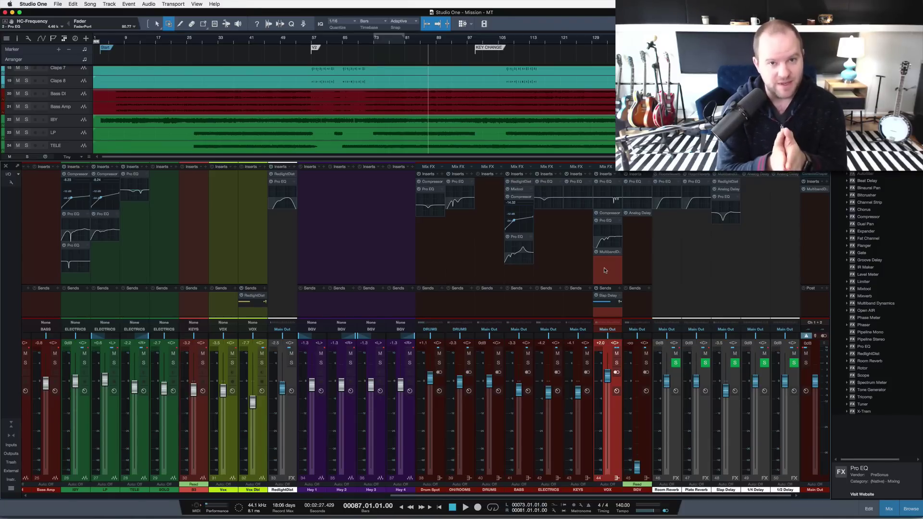
{"action": "left_click", "coordinate": [825, 195]}
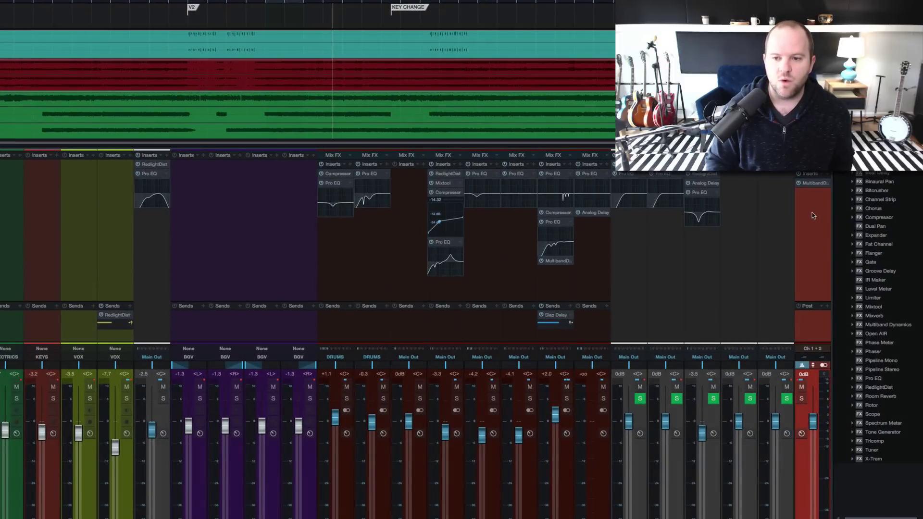